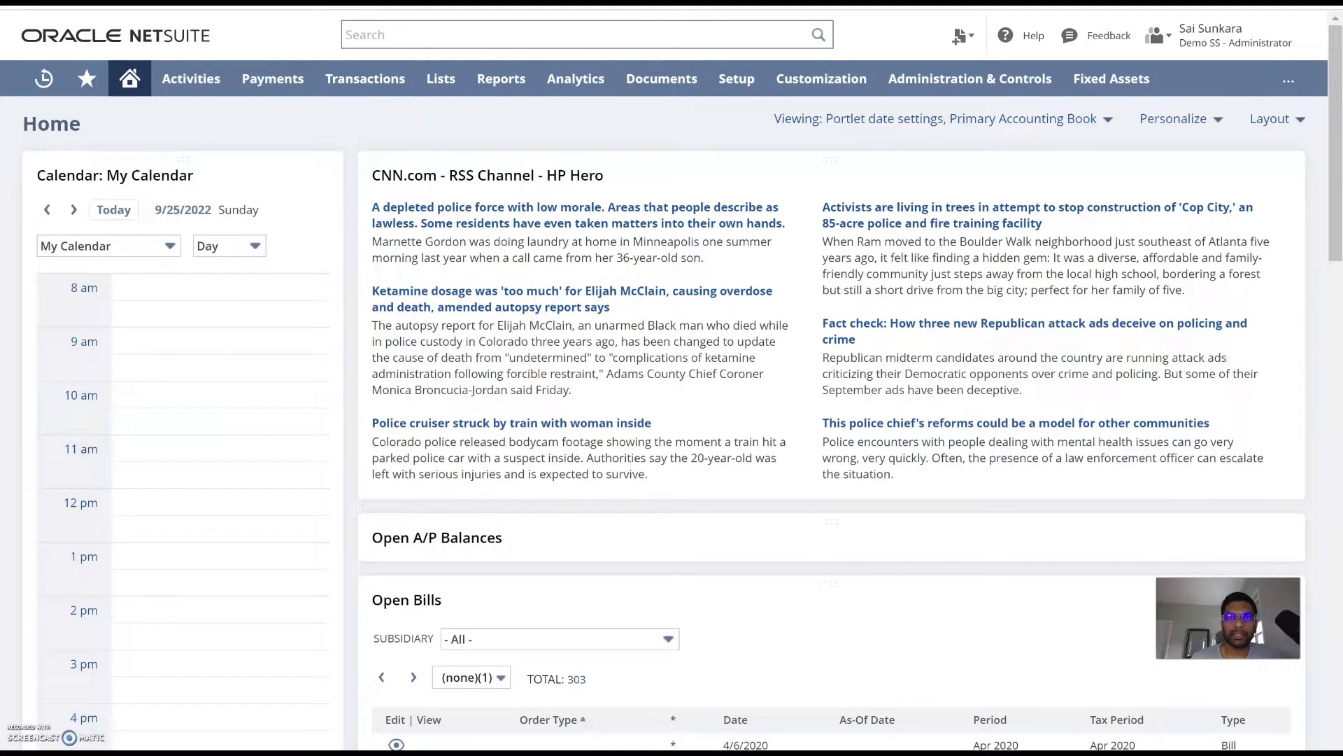
Step: Review the Google results for 'how to search for external ids in netsuite', then return to NetSuite
click(581, 3)
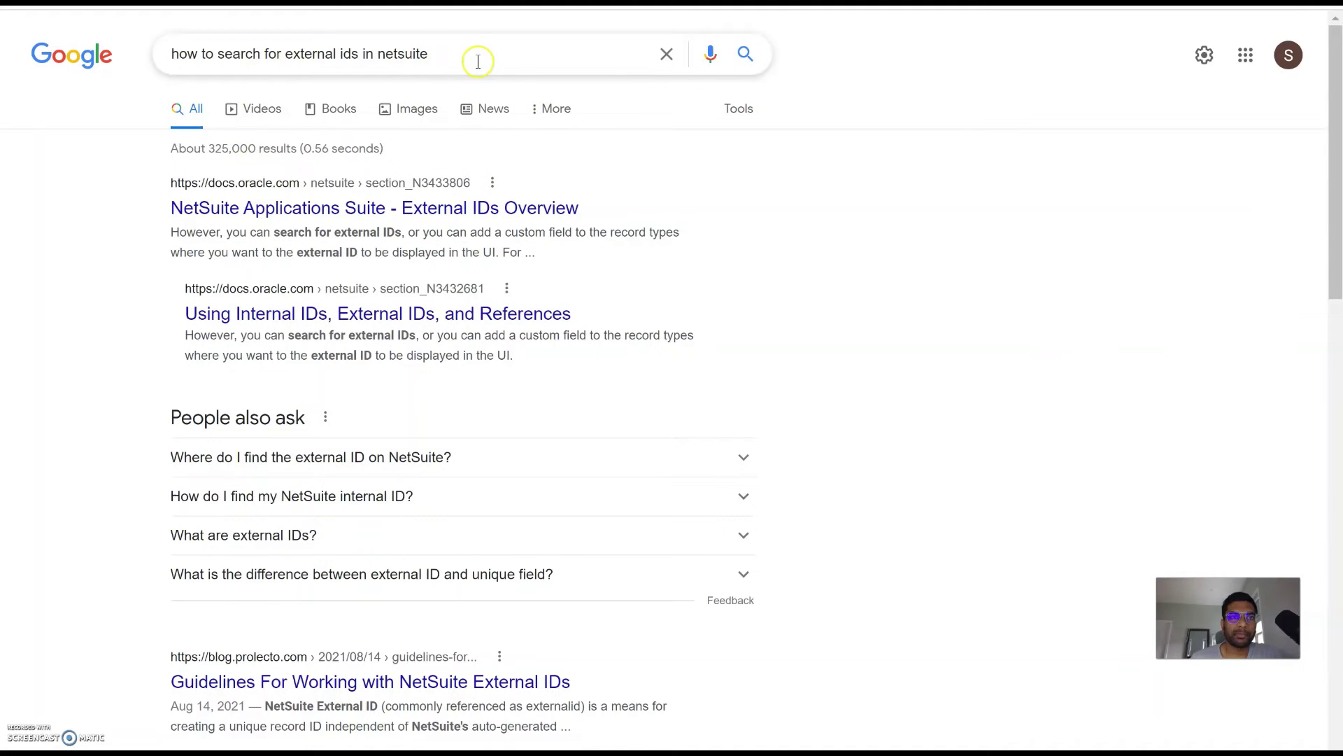
click(427, 56)
drag(427, 56, 159, 58)
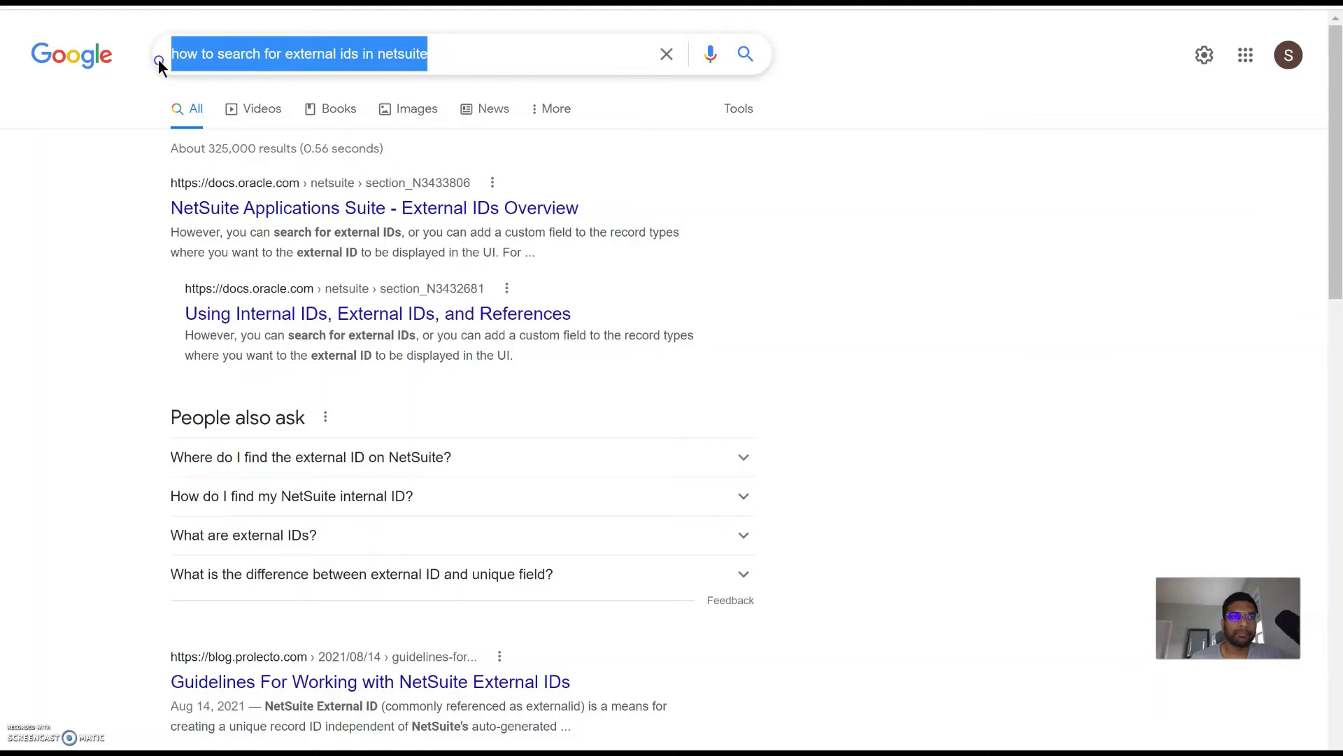
click(720, 174)
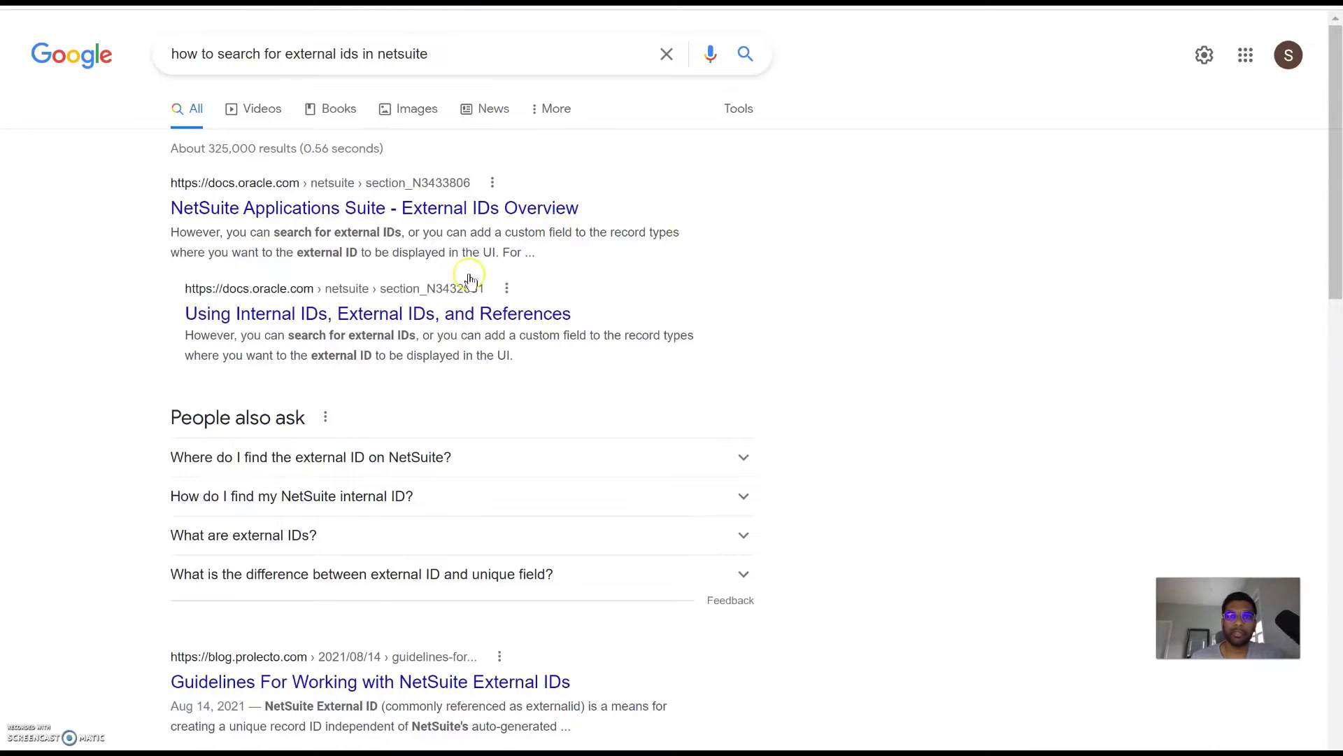
scroll(676, 346, down, 1)
scroll(676, 346, up, 1)
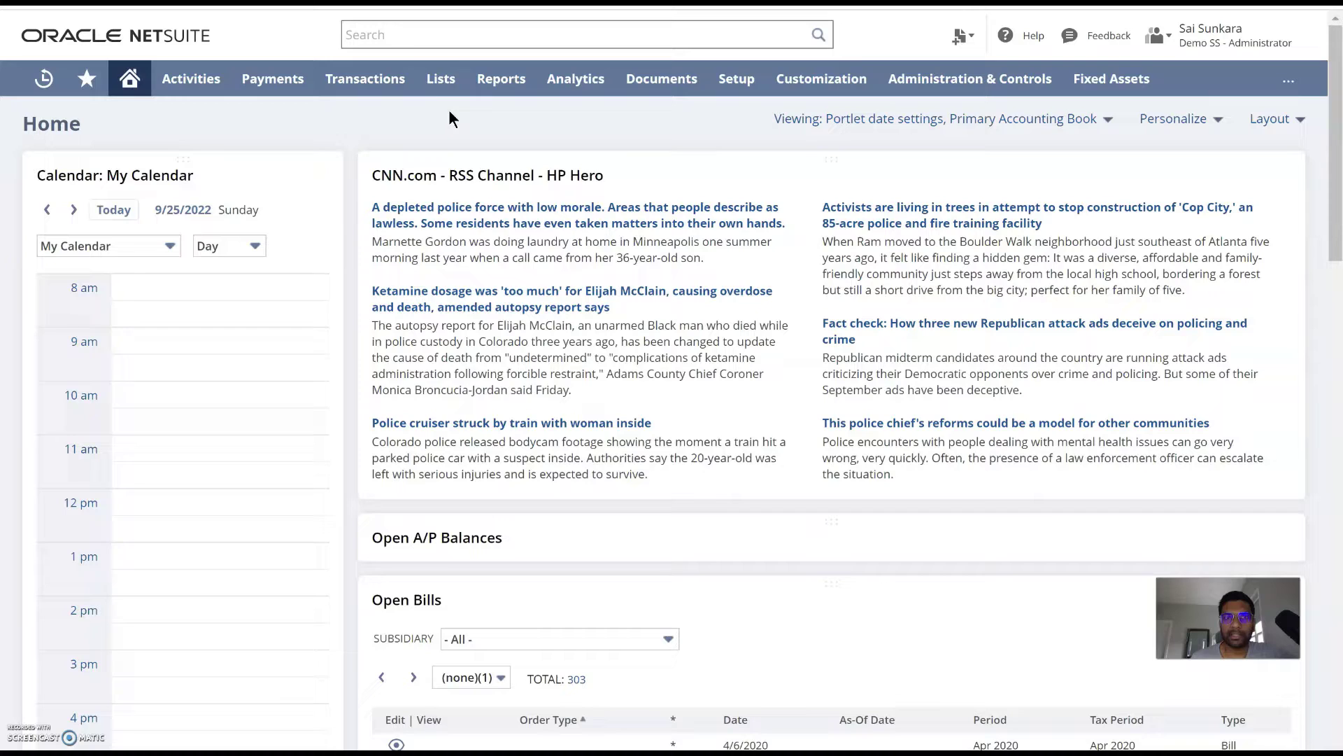
Step: Open the Customers list through Lists > Relationships > Customers and look over its 353 records
click(447, 80)
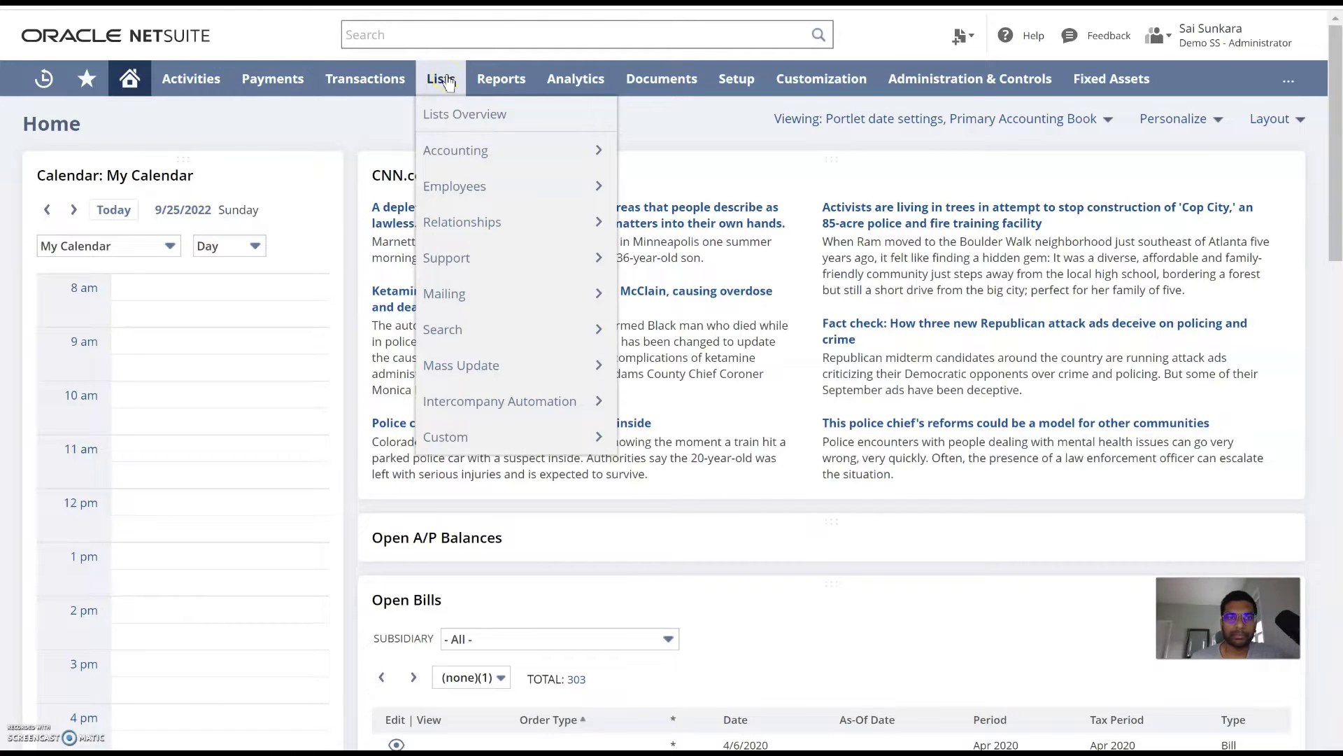
click(503, 237)
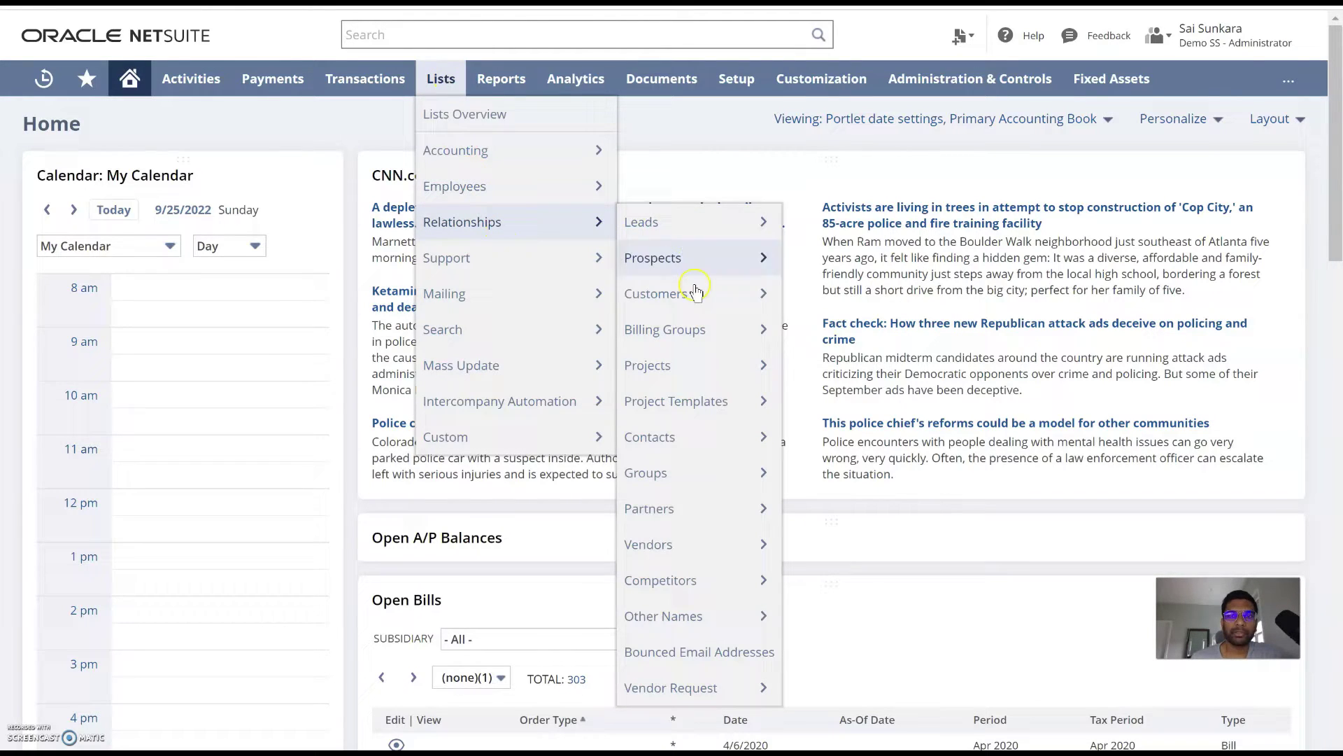
mouse_move(696, 299)
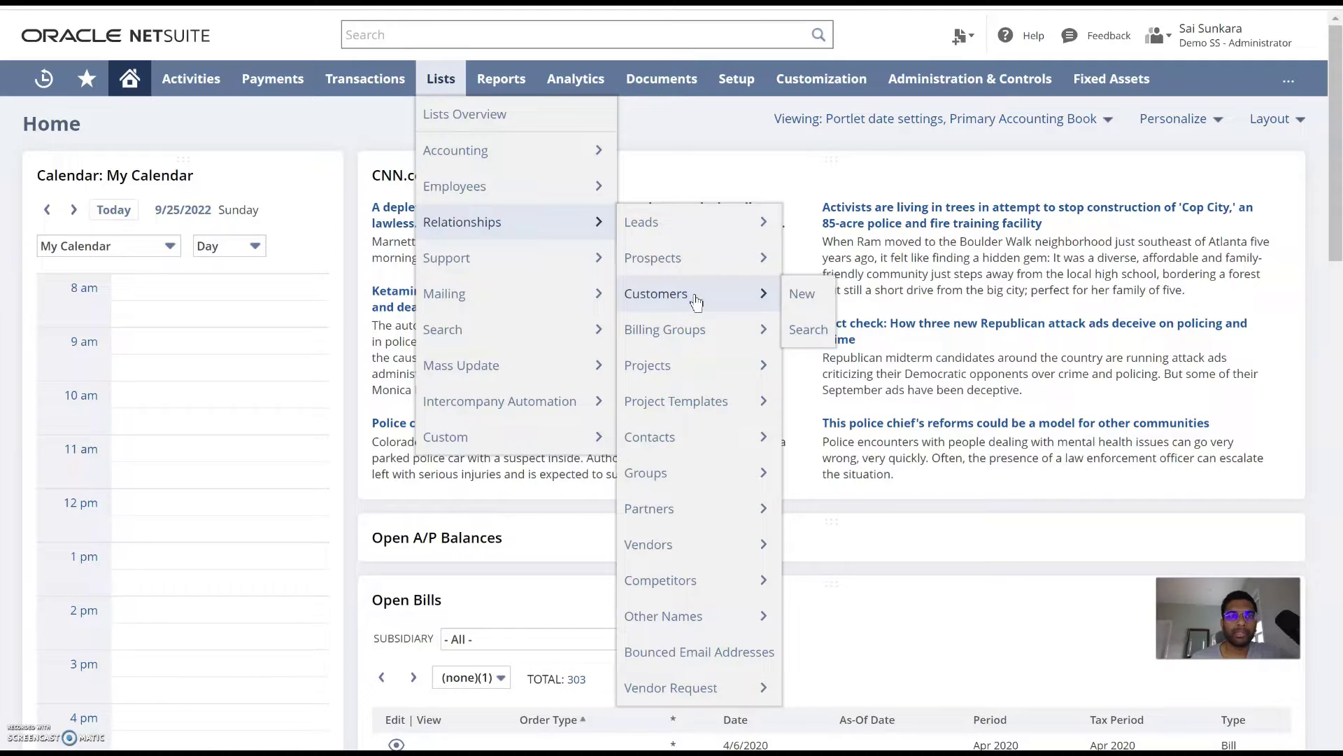
click(645, 327)
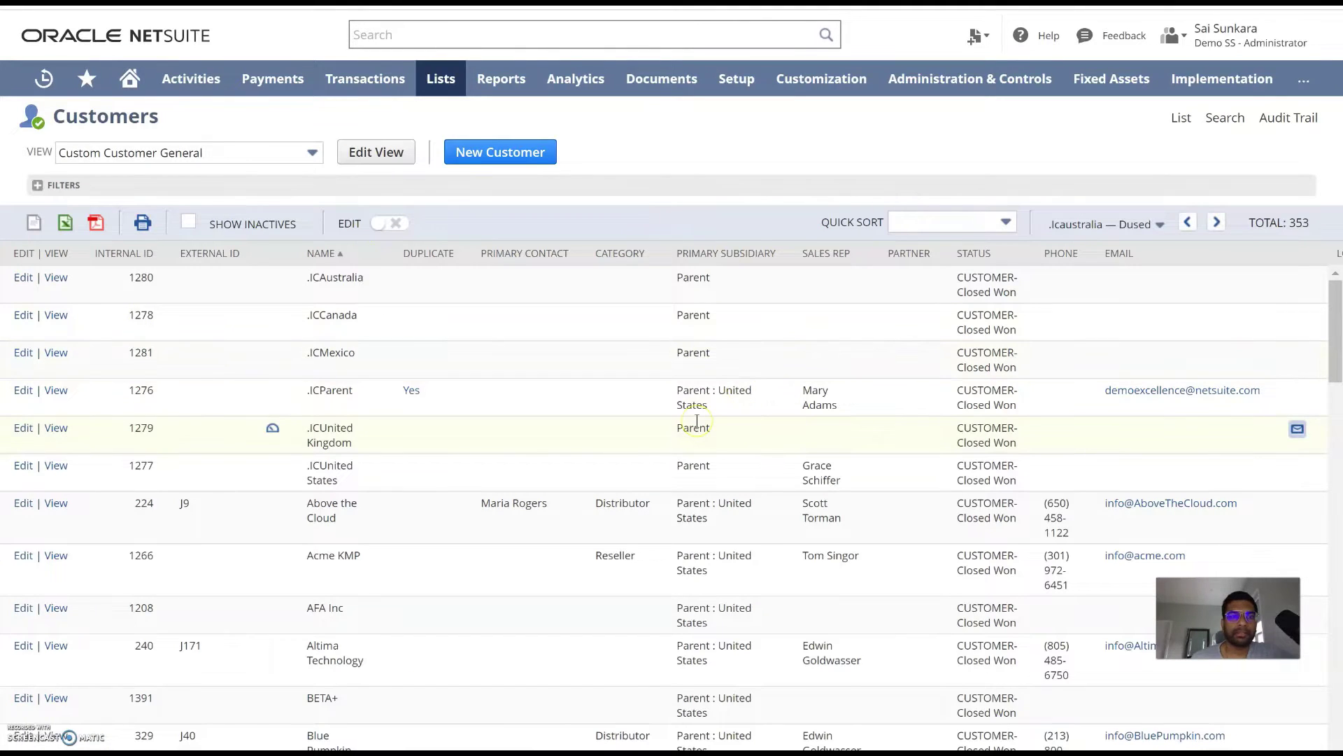
scroll(697, 421, down, 1)
scroll(696, 420, up, 1)
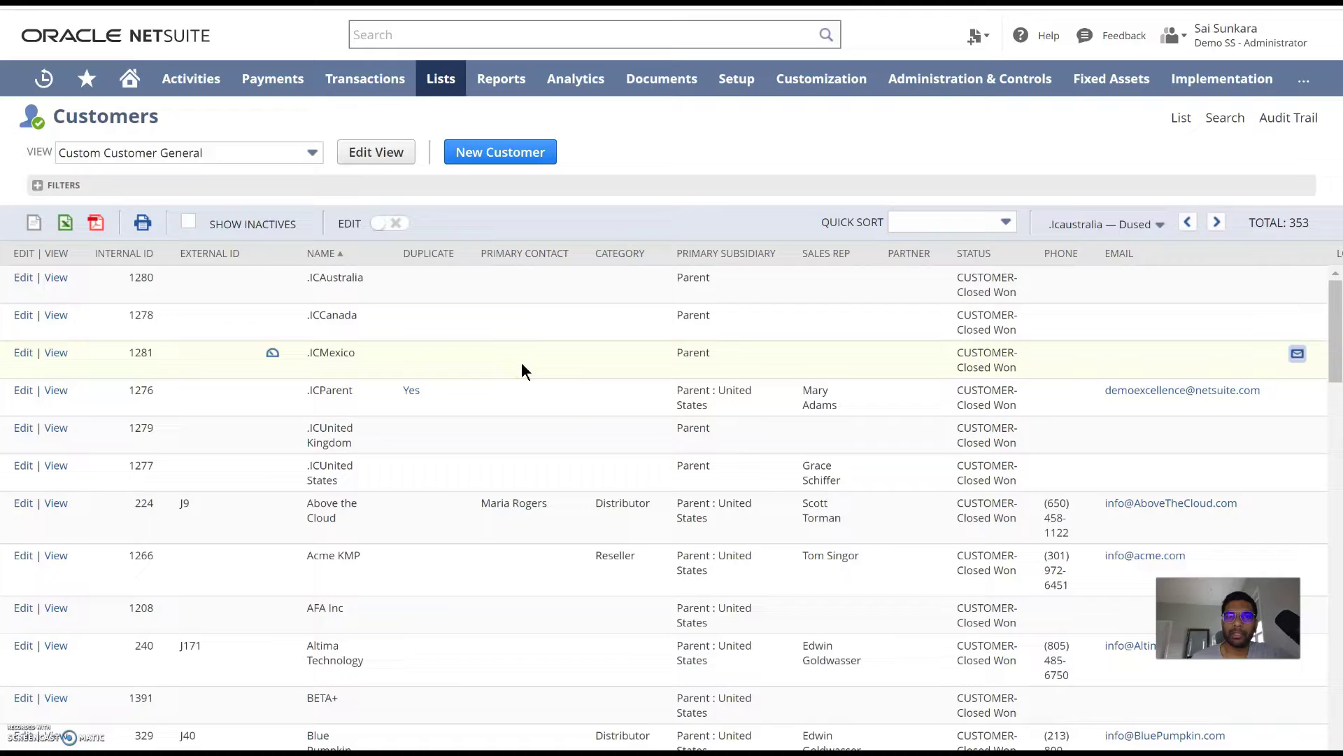
click(1070, 225)
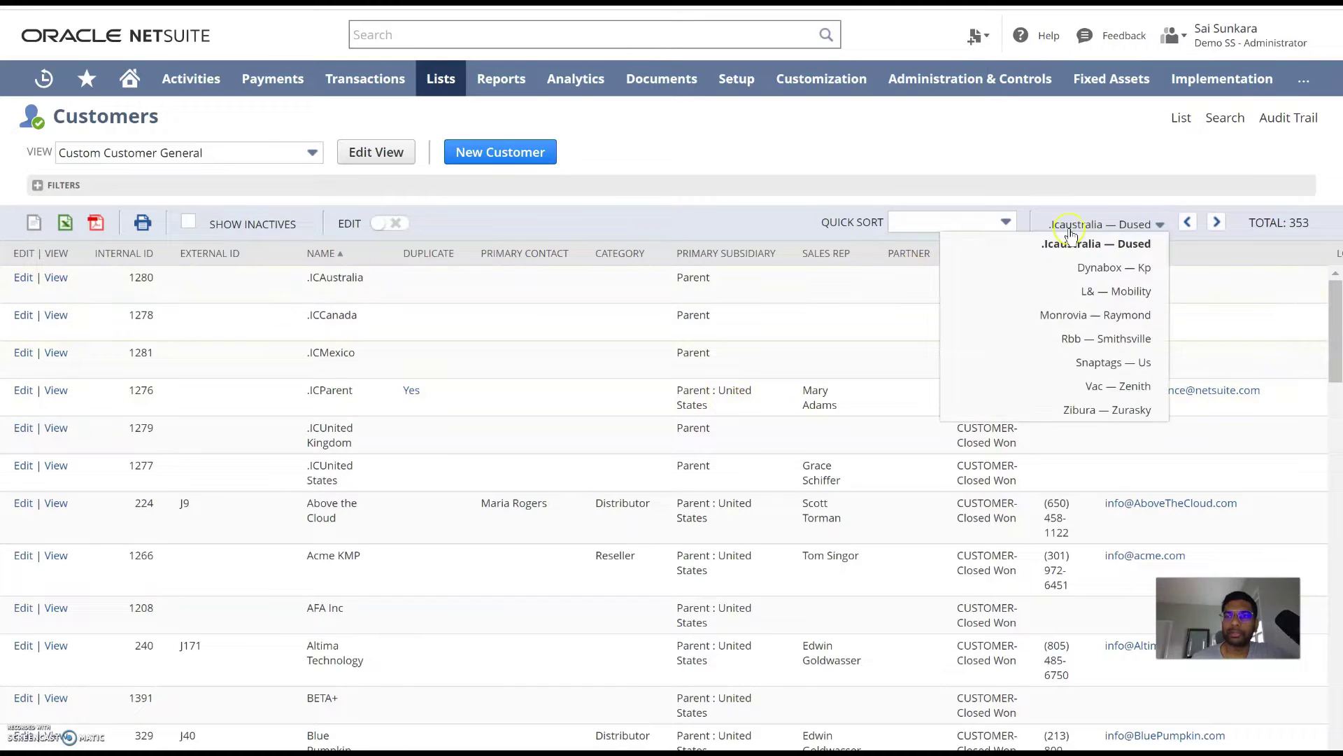
click(1214, 165)
click(1230, 120)
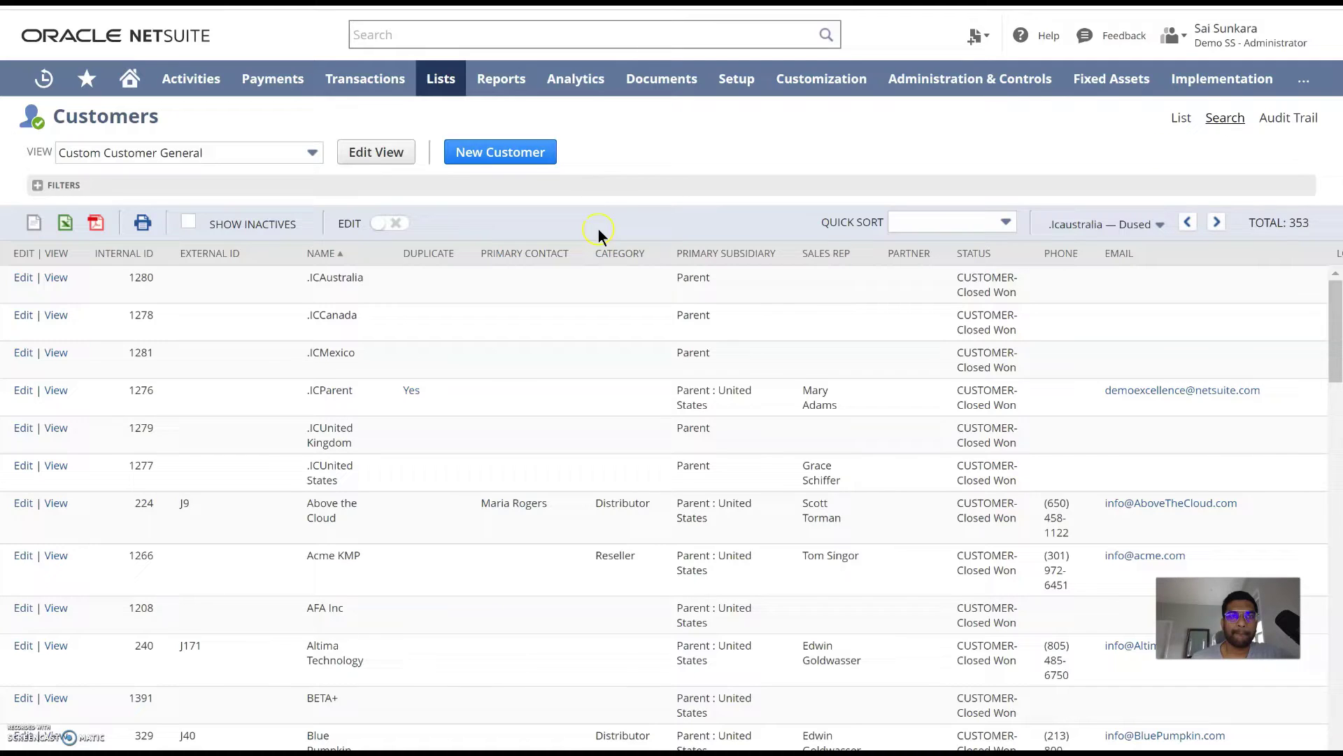
Step: Open Customer Search and start a new saved search with the Stage is Customer criterion
click(530, 147)
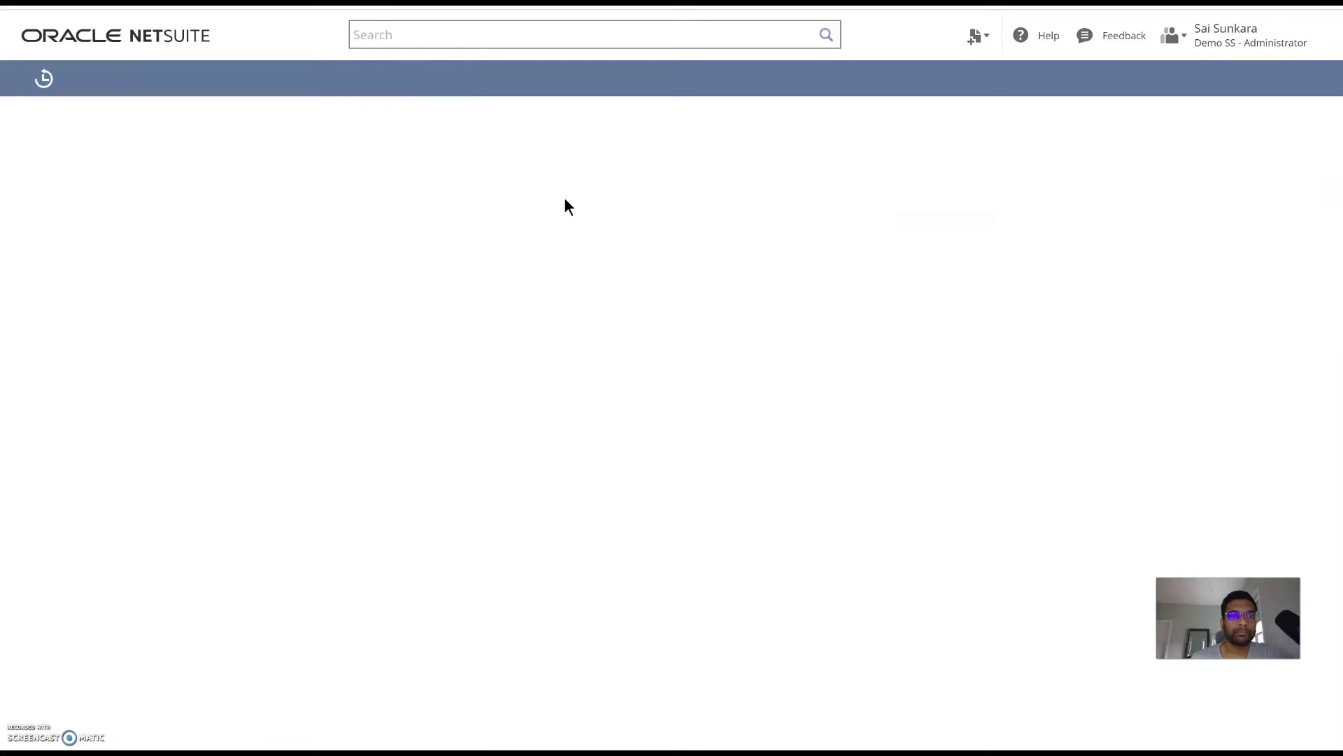
click(460, 179)
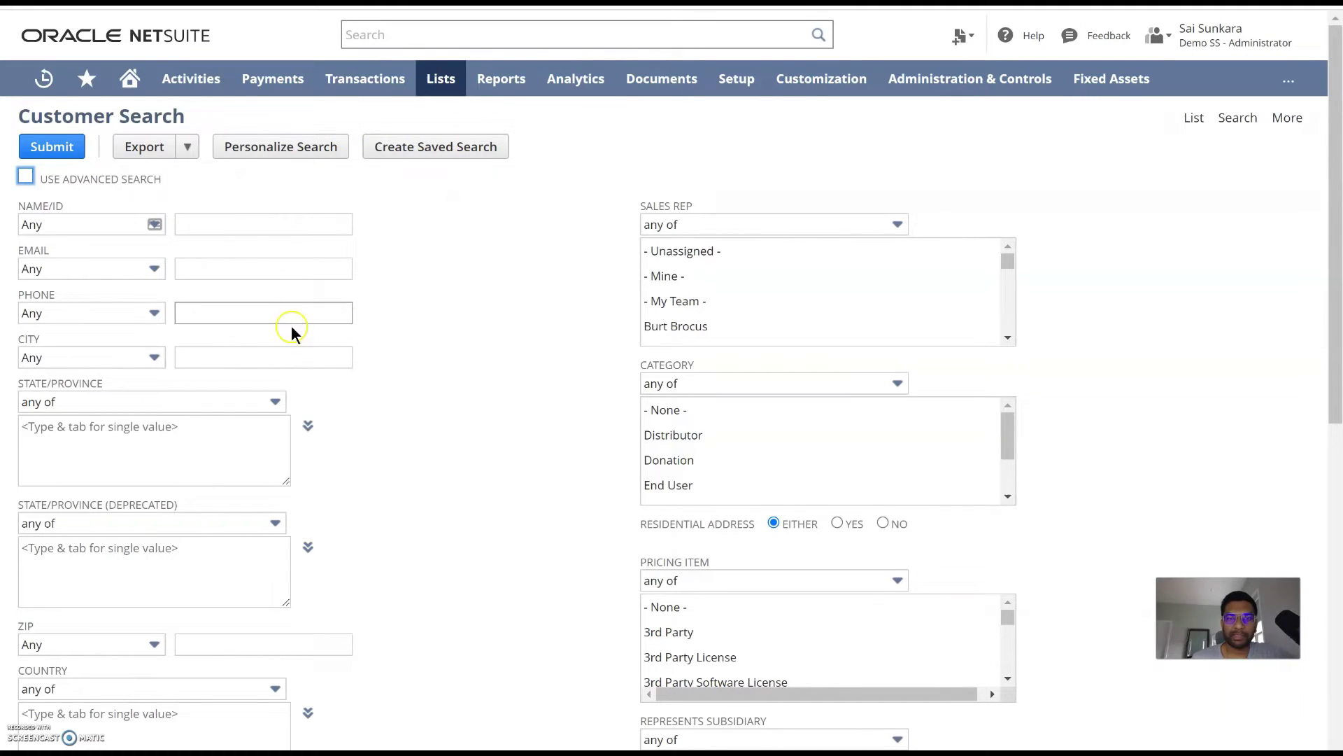
scroll(473, 448, down, 1)
scroll(350, 461, up, 1)
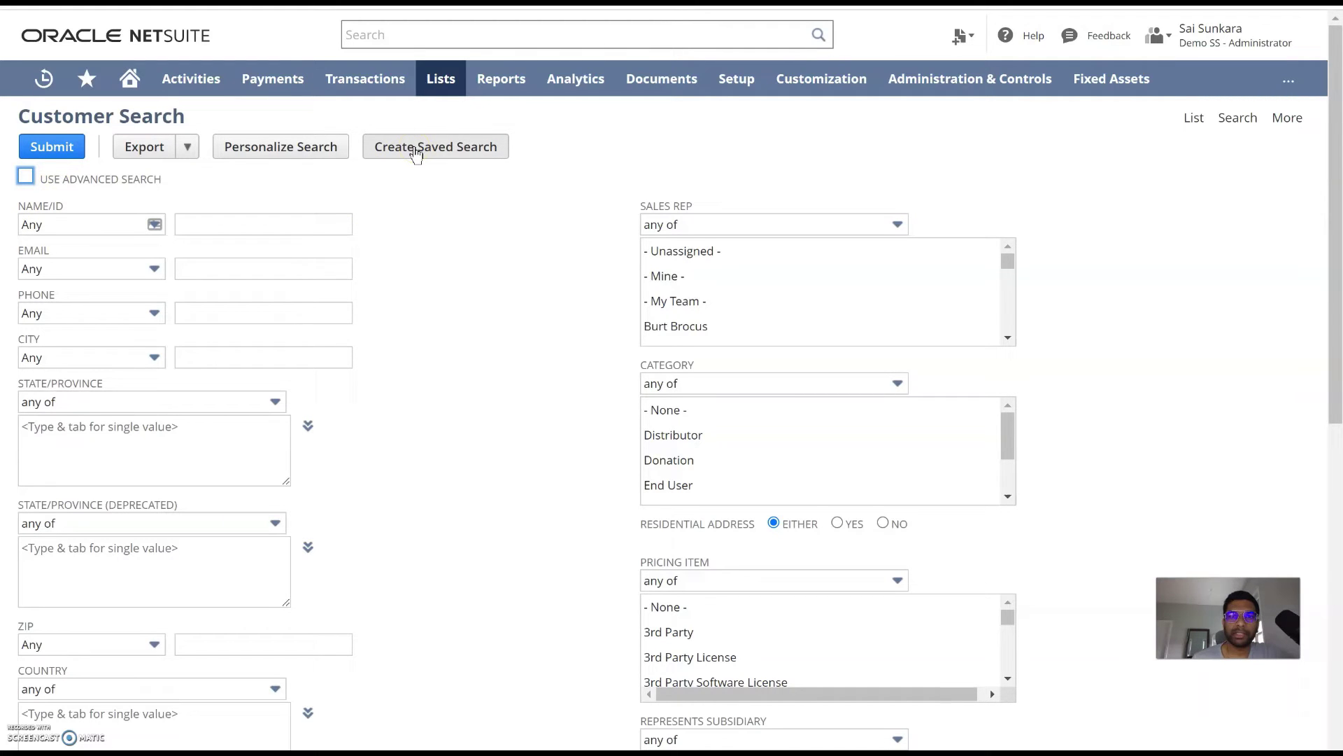
click(457, 154)
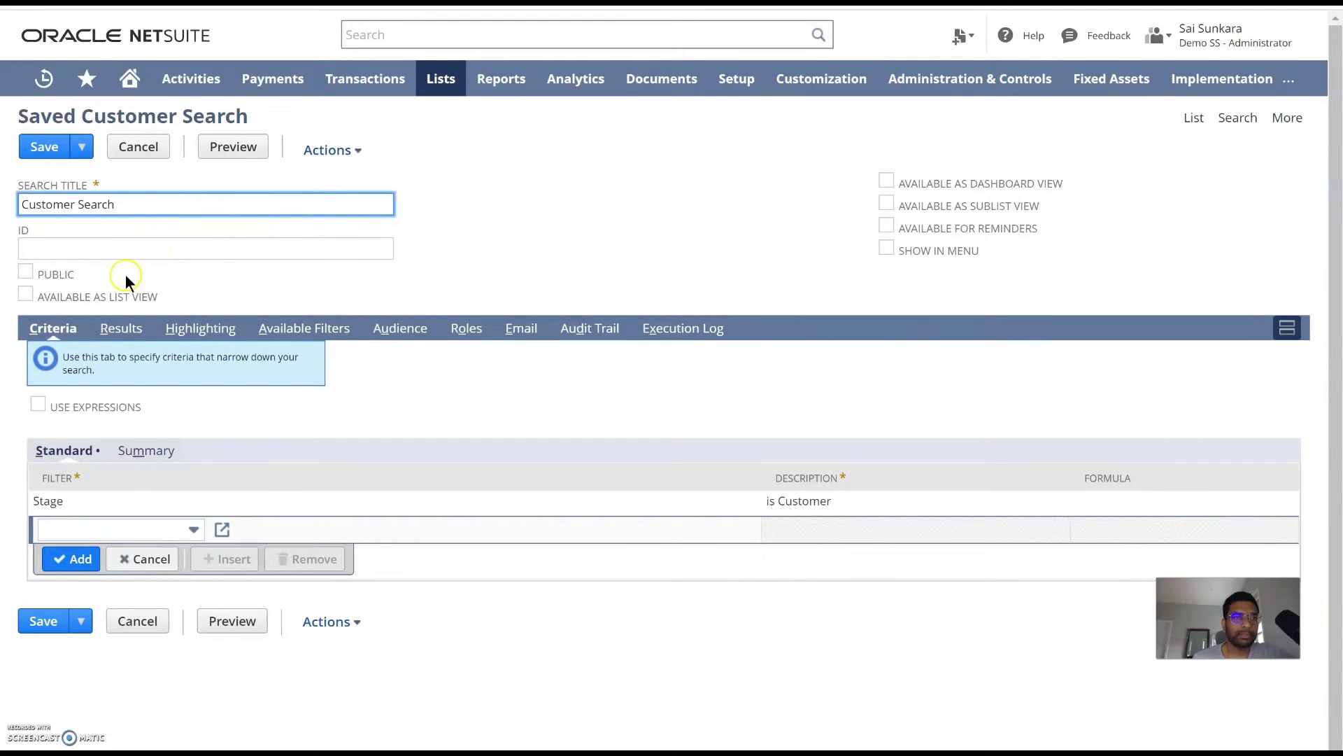
Step: Retitle the saved search 'Customer Search - Custom' and mark it Public
click(153, 205)
drag(152, 205, 7, 209)
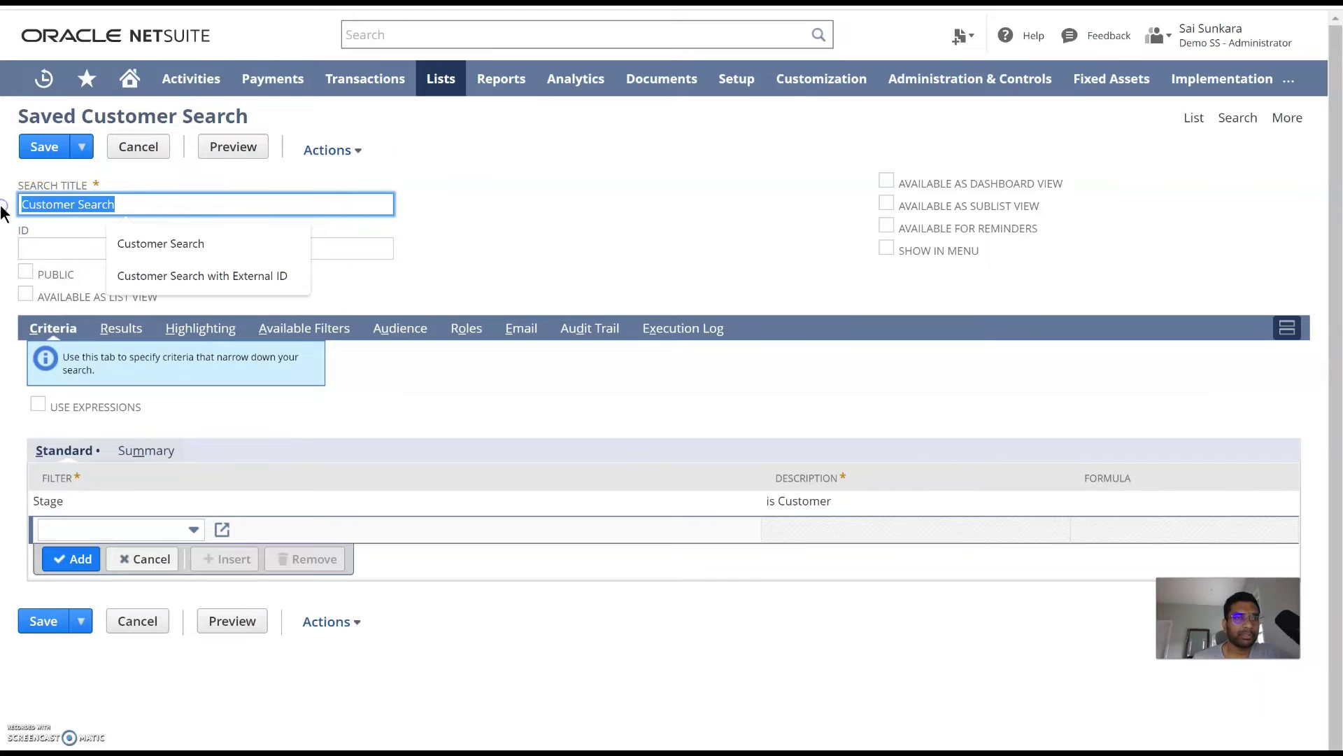
click(378, 39)
click(165, 204)
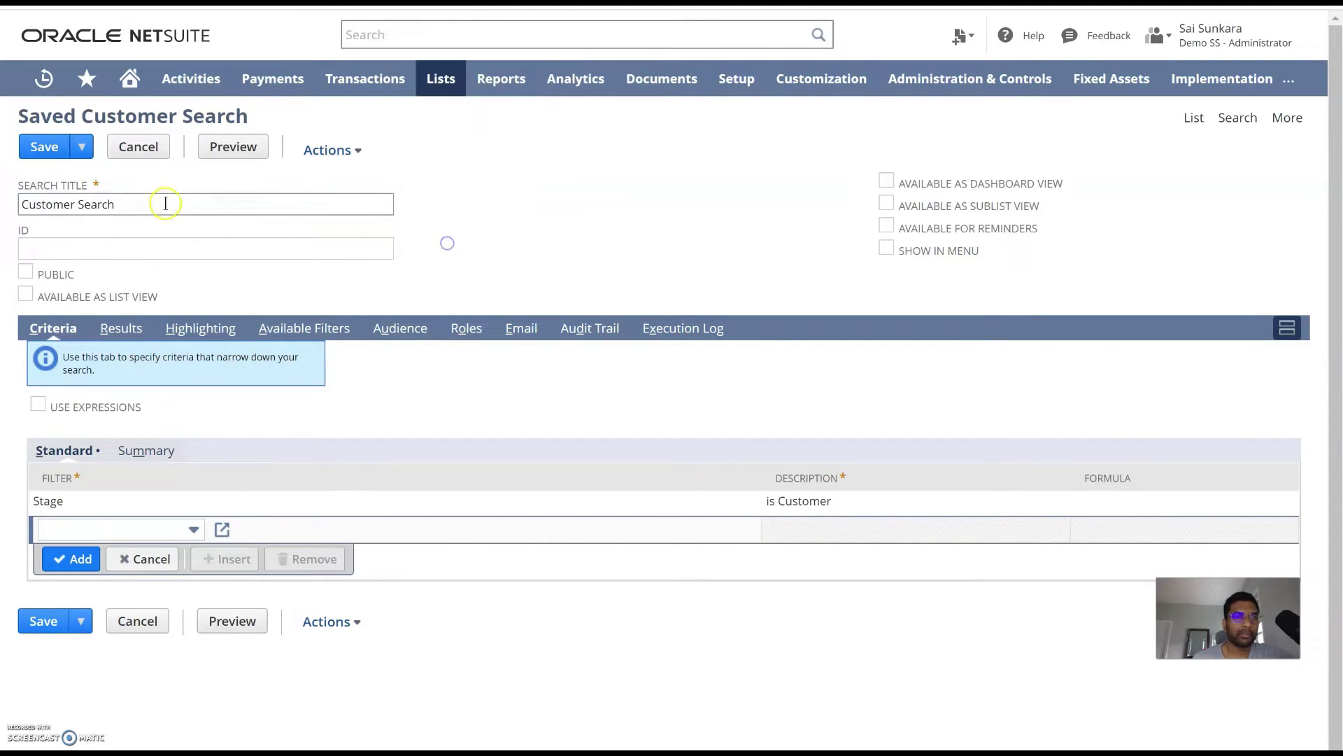
text(- )
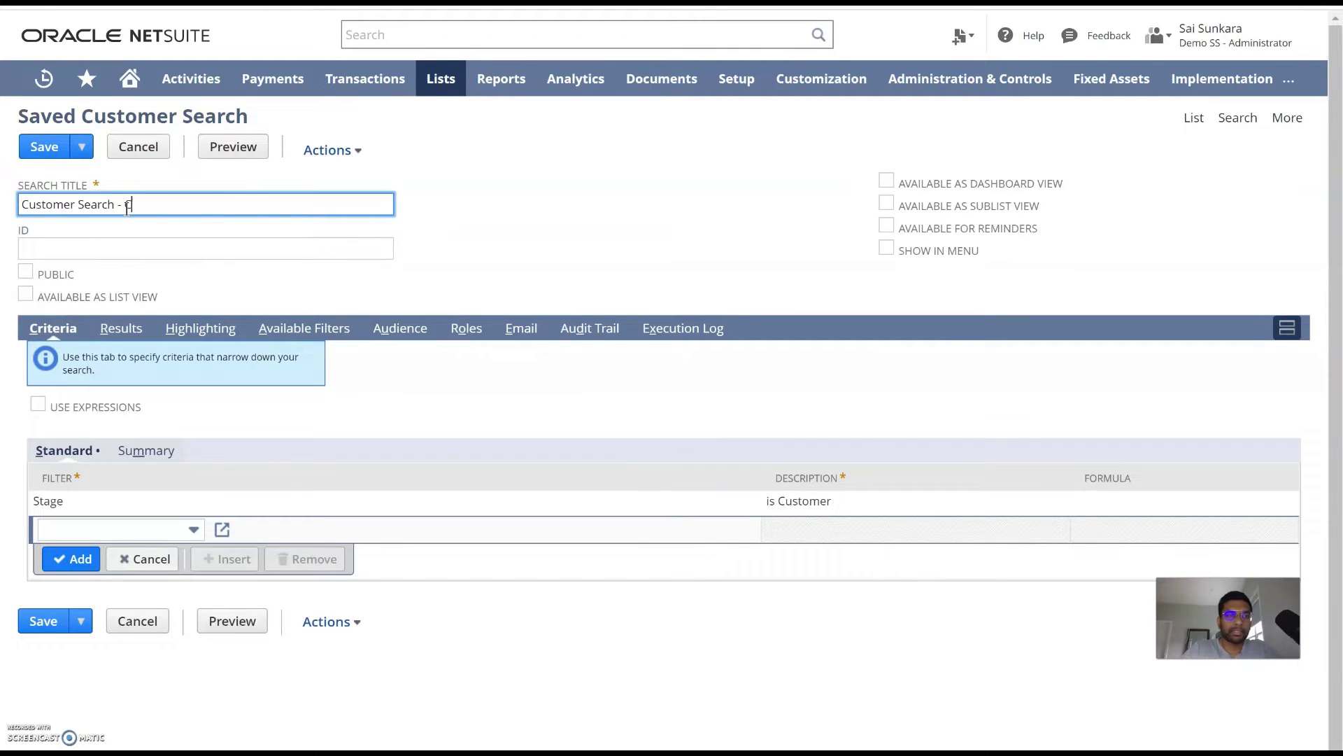
text(Custom)
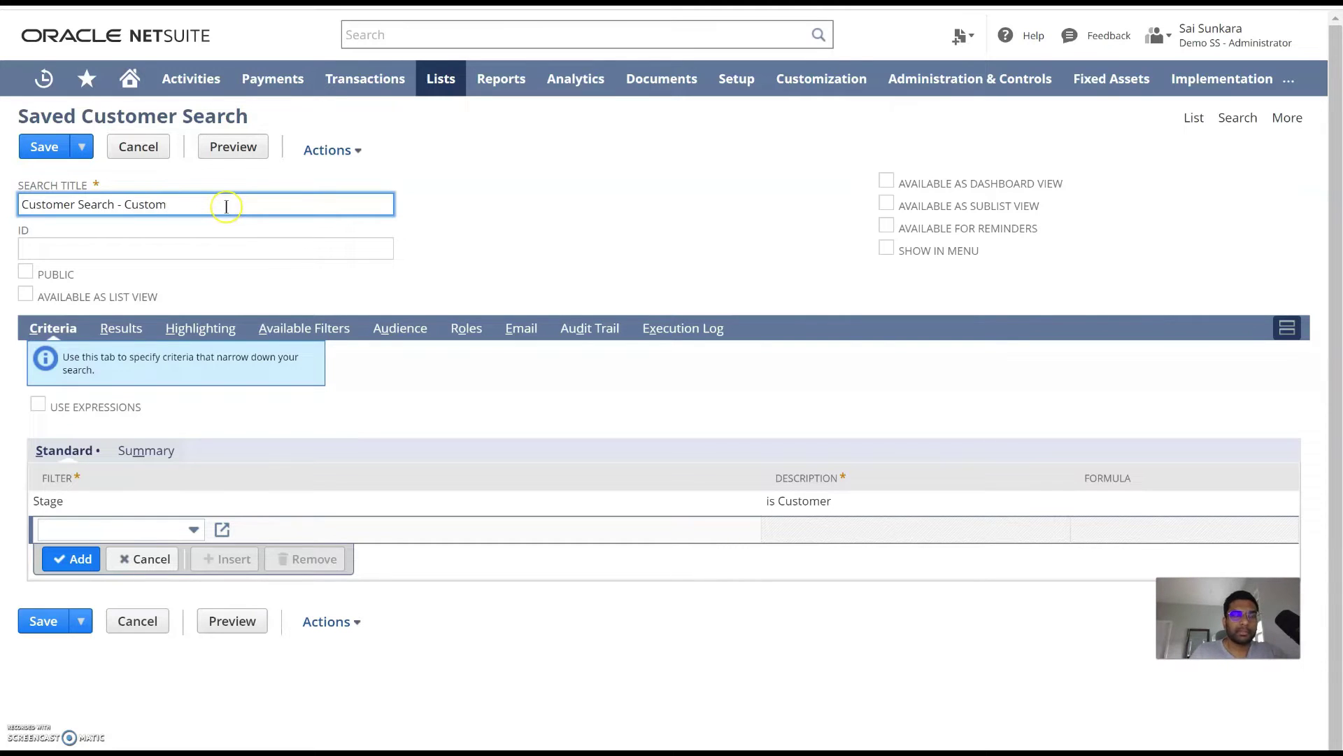
click(26, 272)
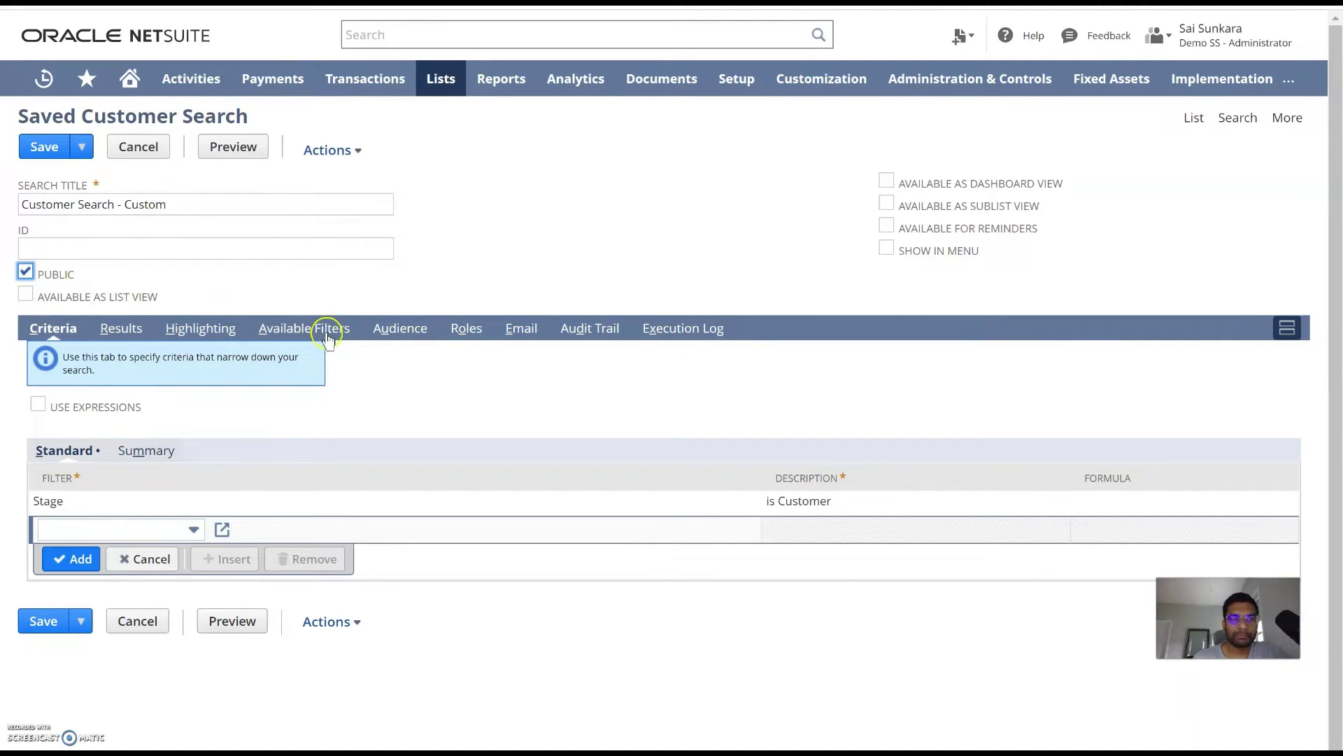
click(207, 286)
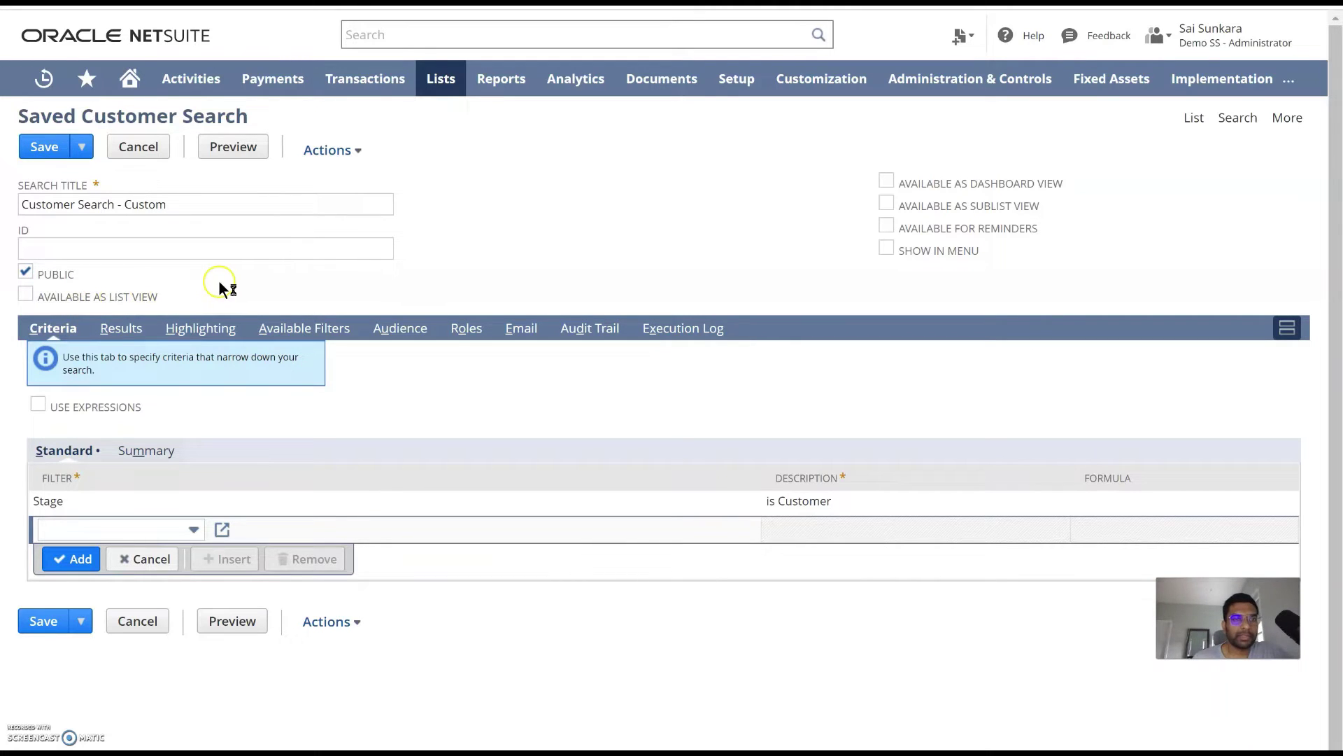
click(179, 203)
click(493, 263)
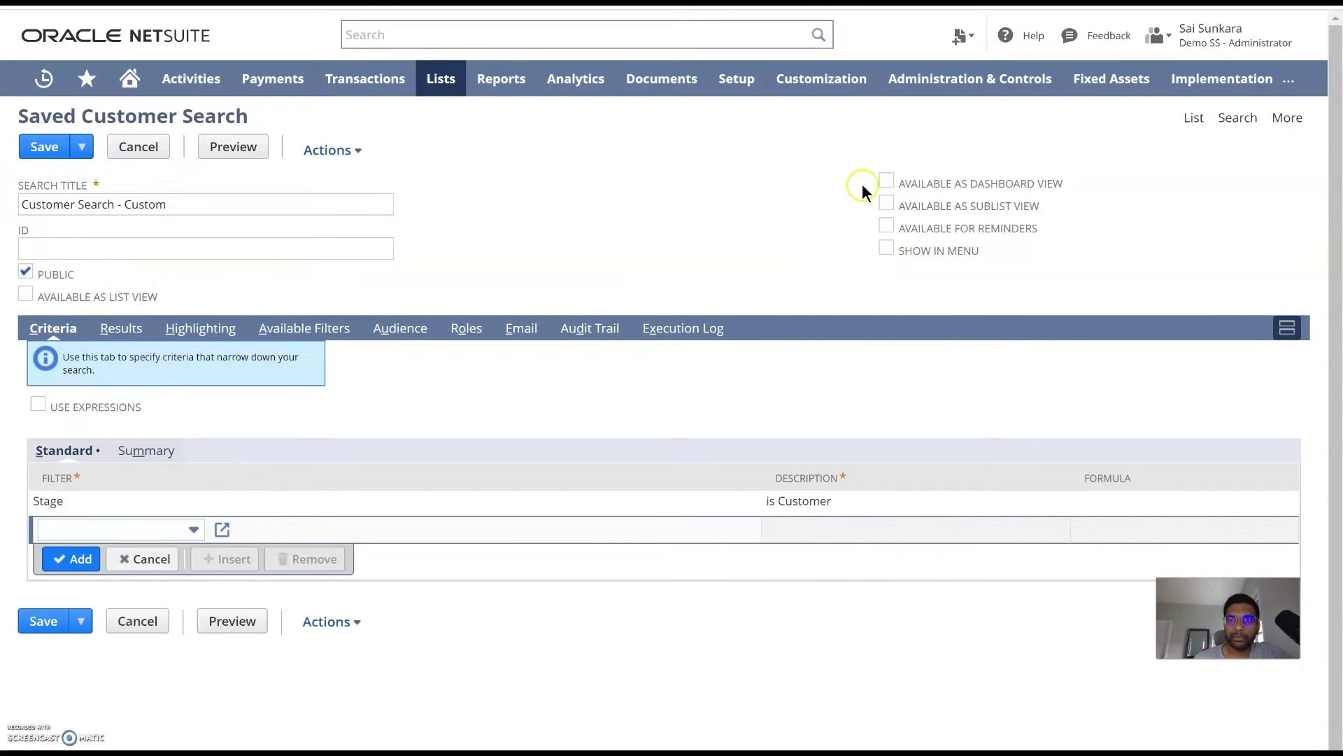
Step: Make it available as list, dashboard and sublist view, for reminders, and in the menu
click(889, 180)
click(887, 203)
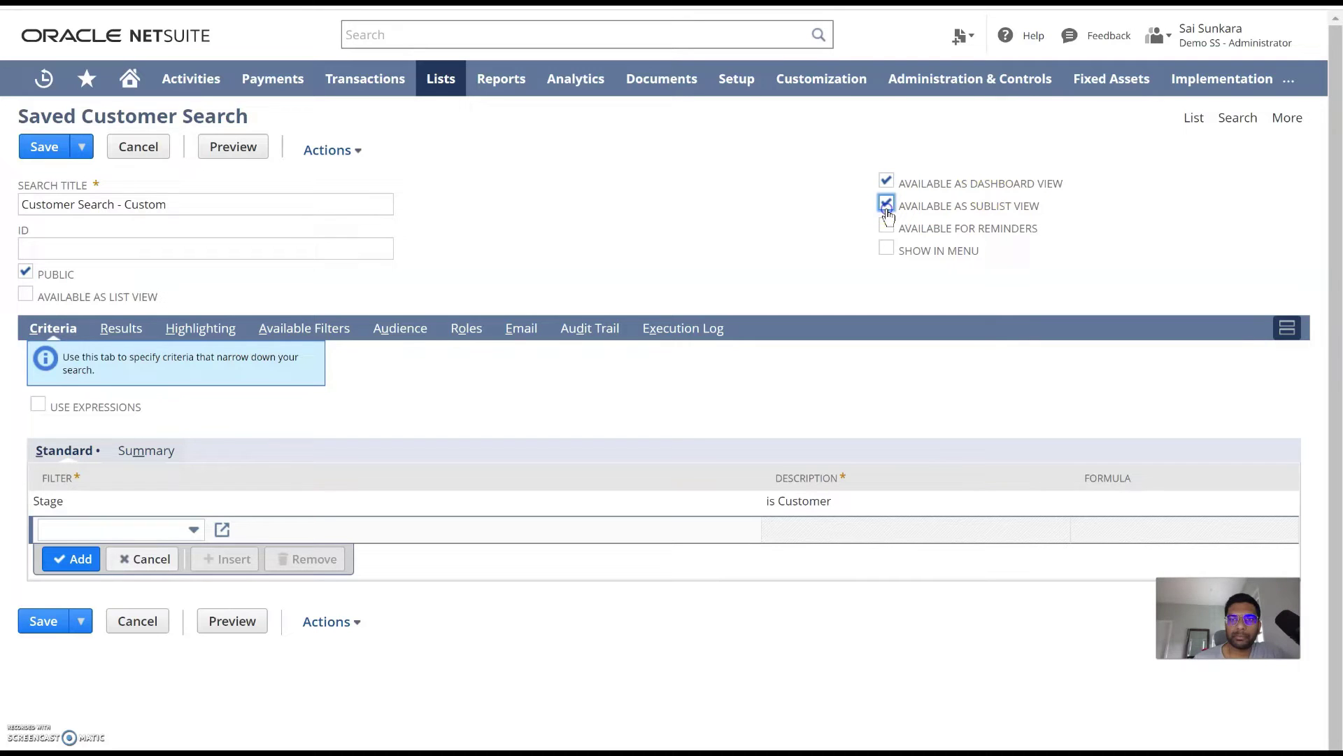
click(886, 227)
click(886, 248)
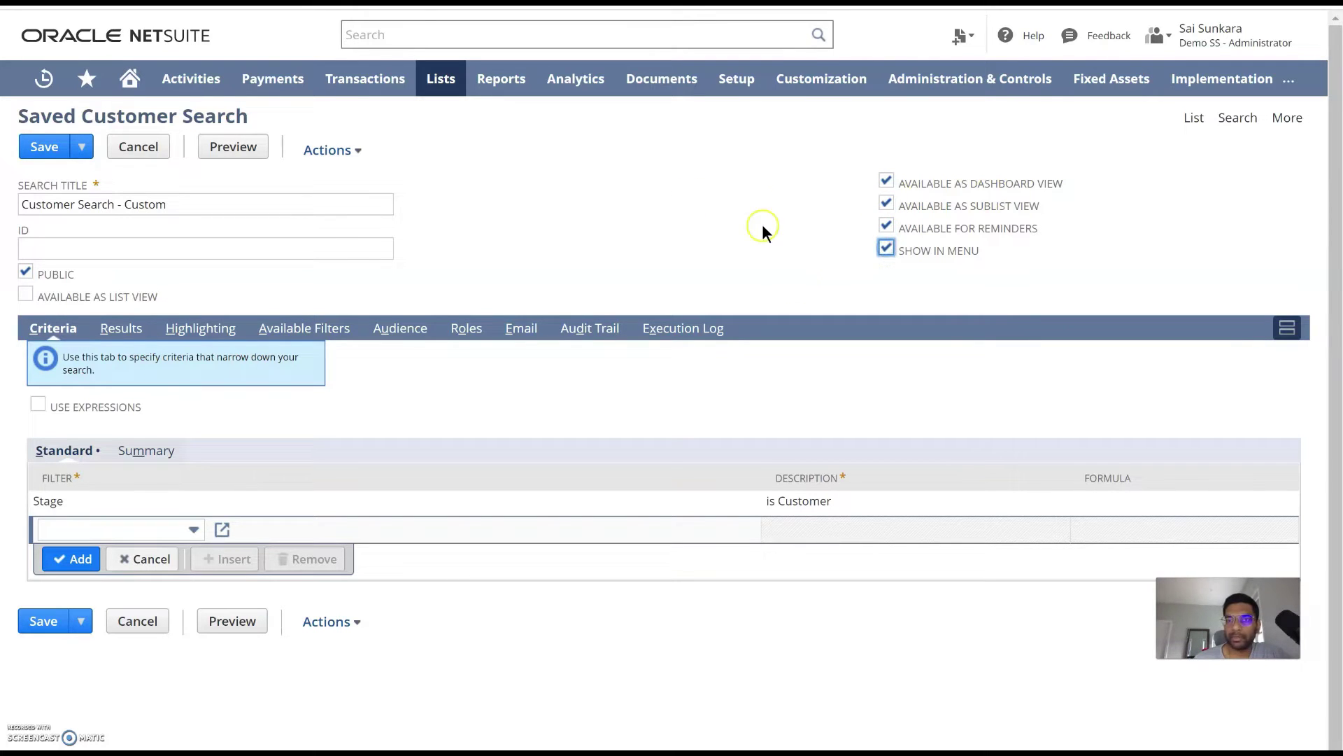
click(26, 294)
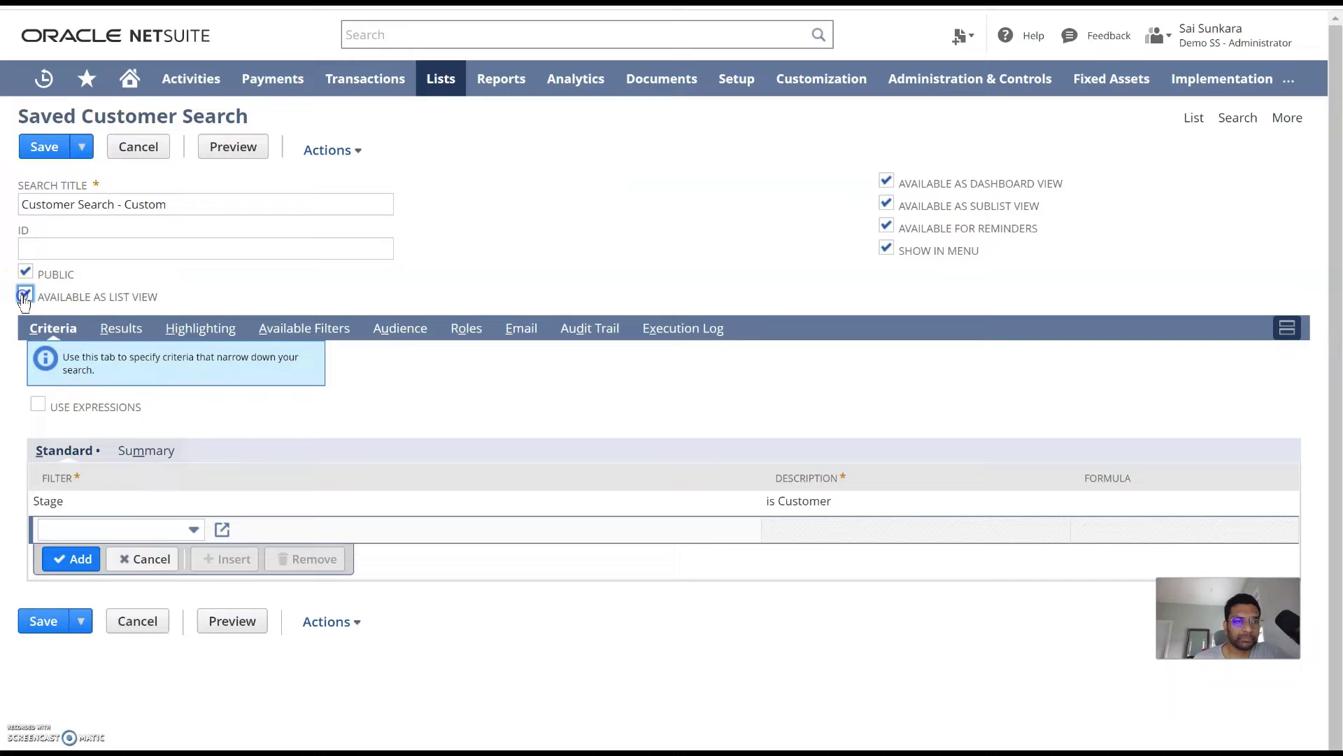
click(485, 238)
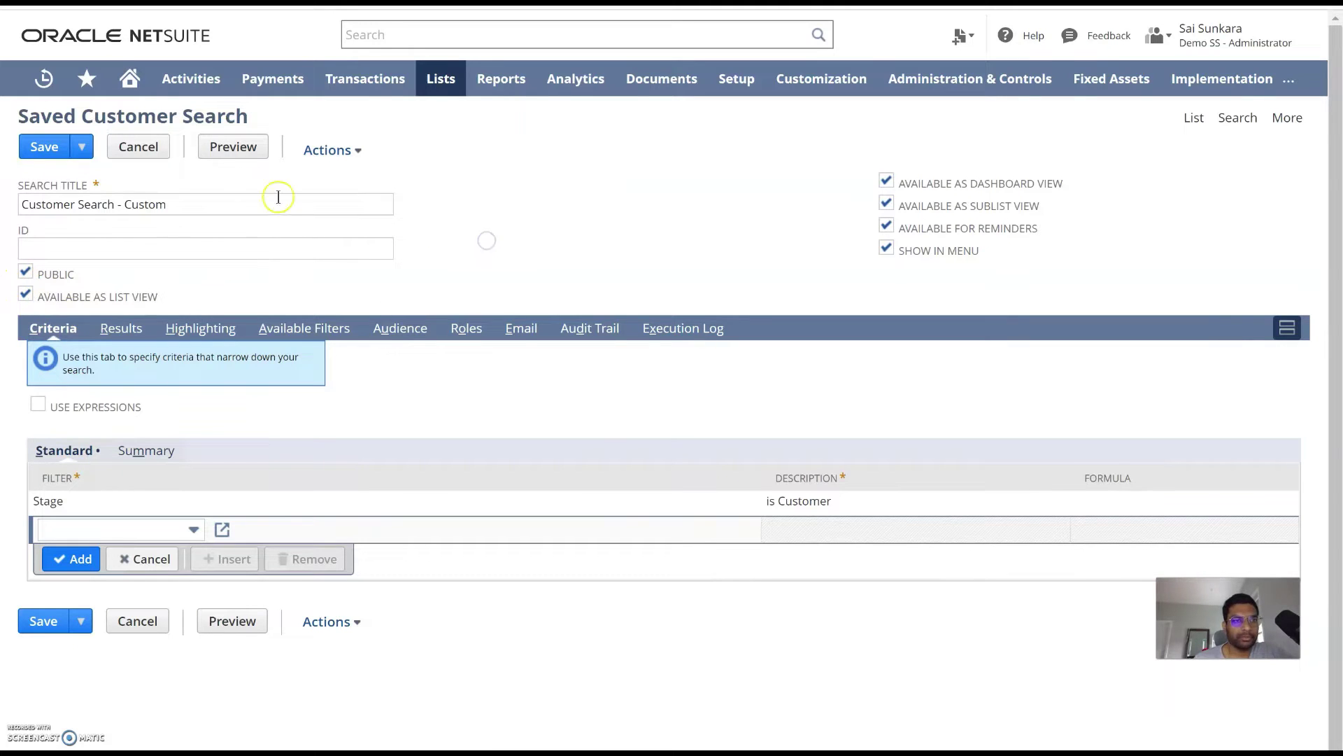
click(161, 247)
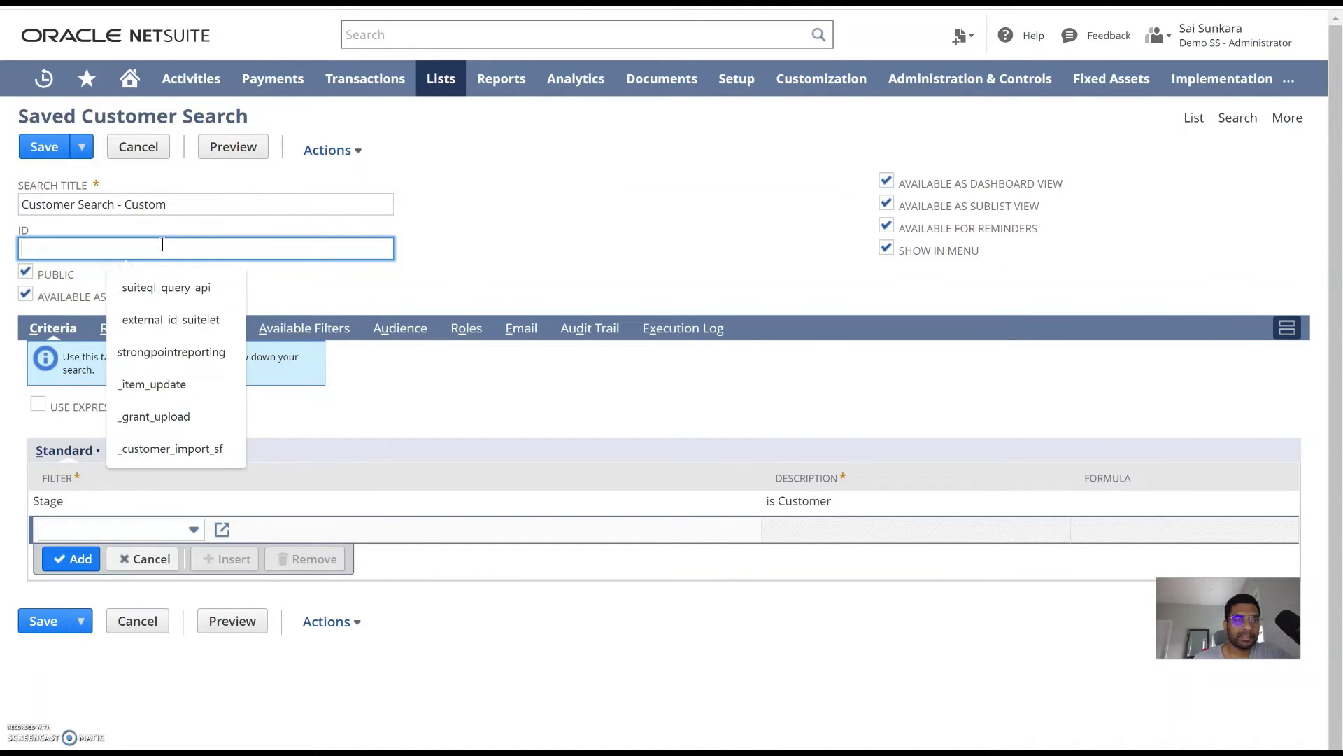
click(443, 148)
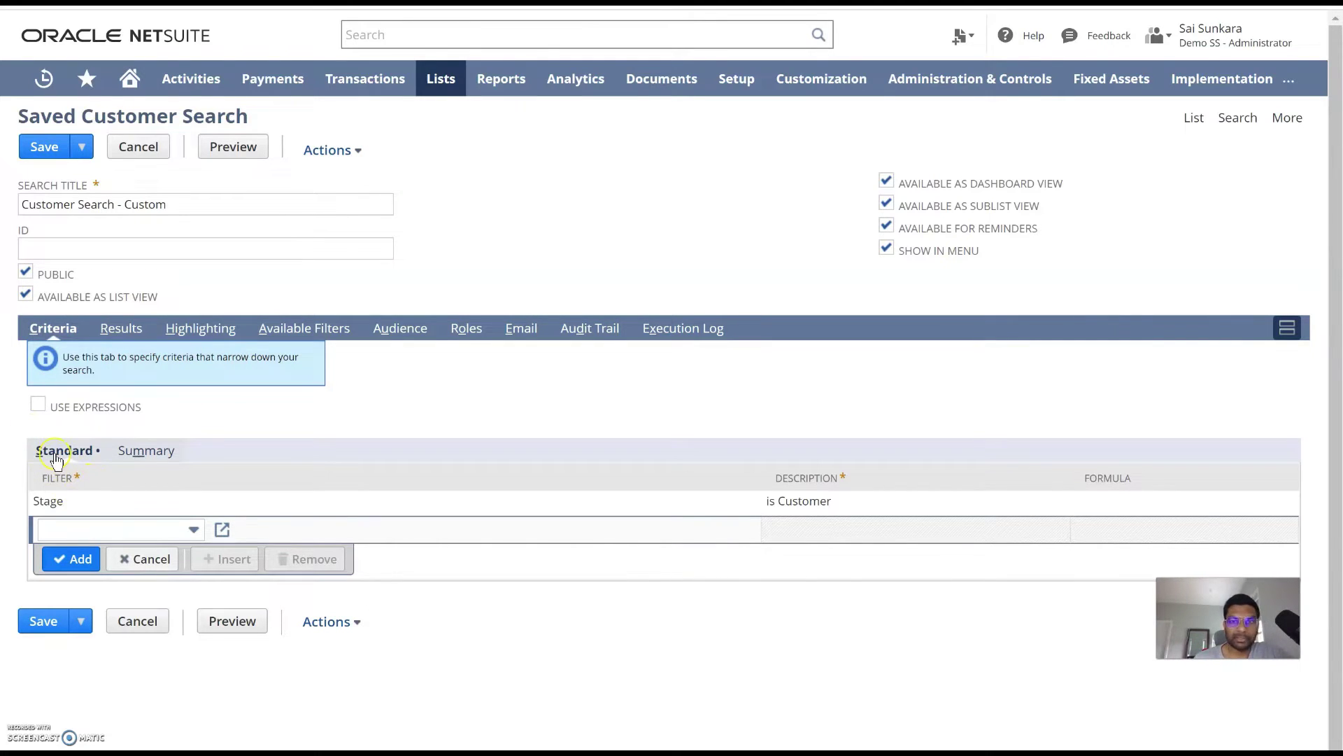
Step: Add the criterion City is not empty to the search
click(135, 530)
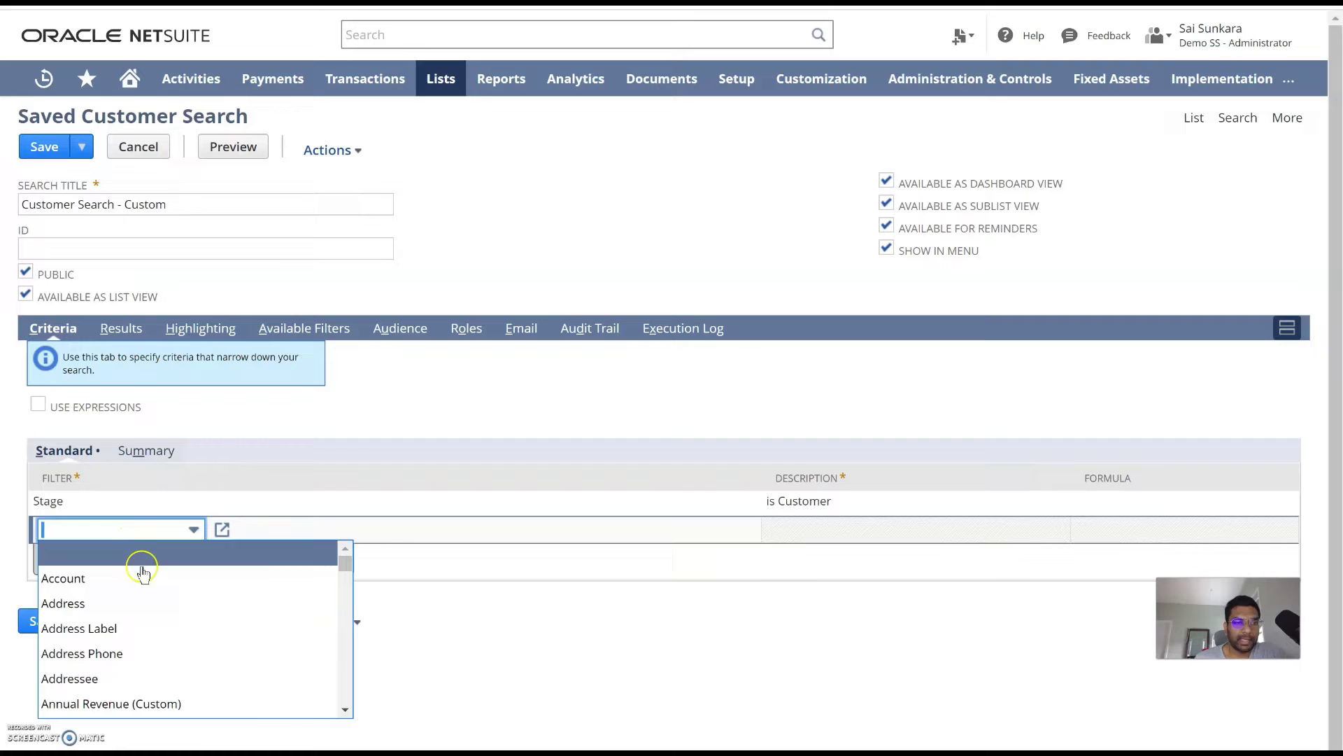
scroll(155, 673, down, 3)
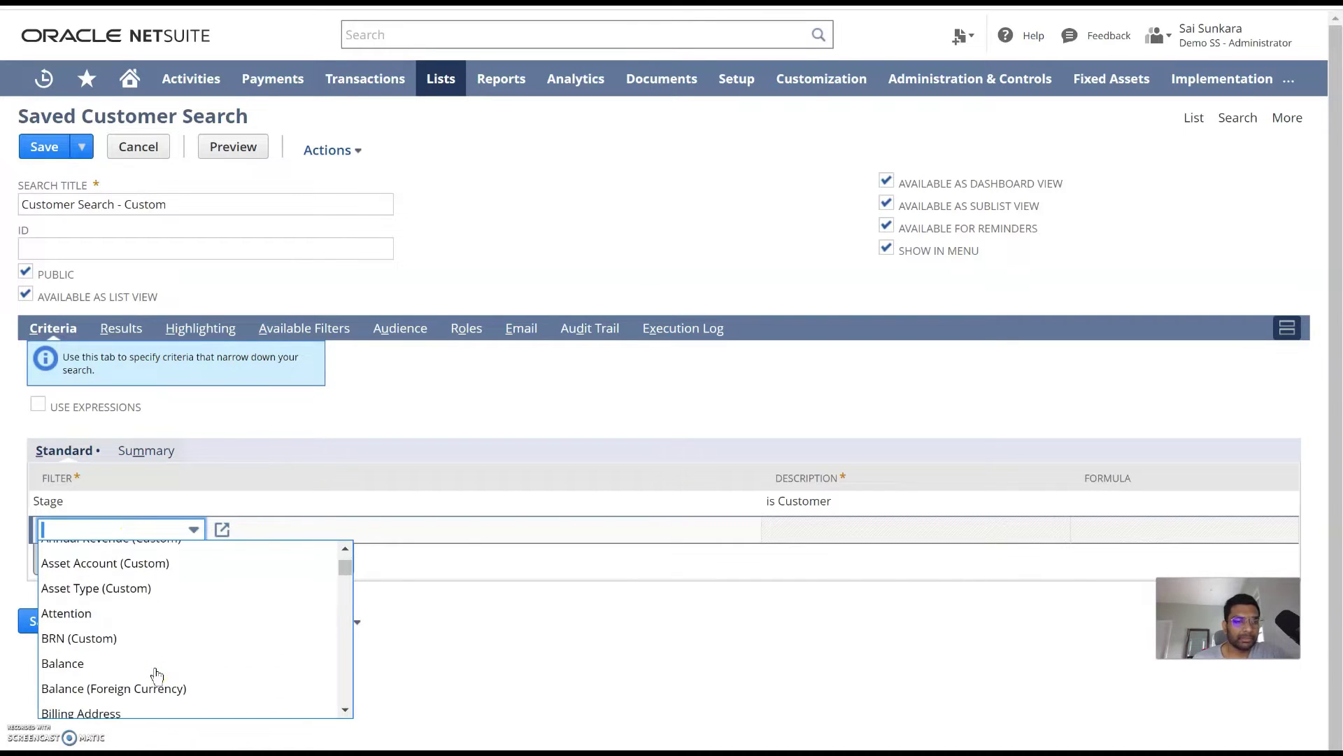
scroll(155, 673, down, 5)
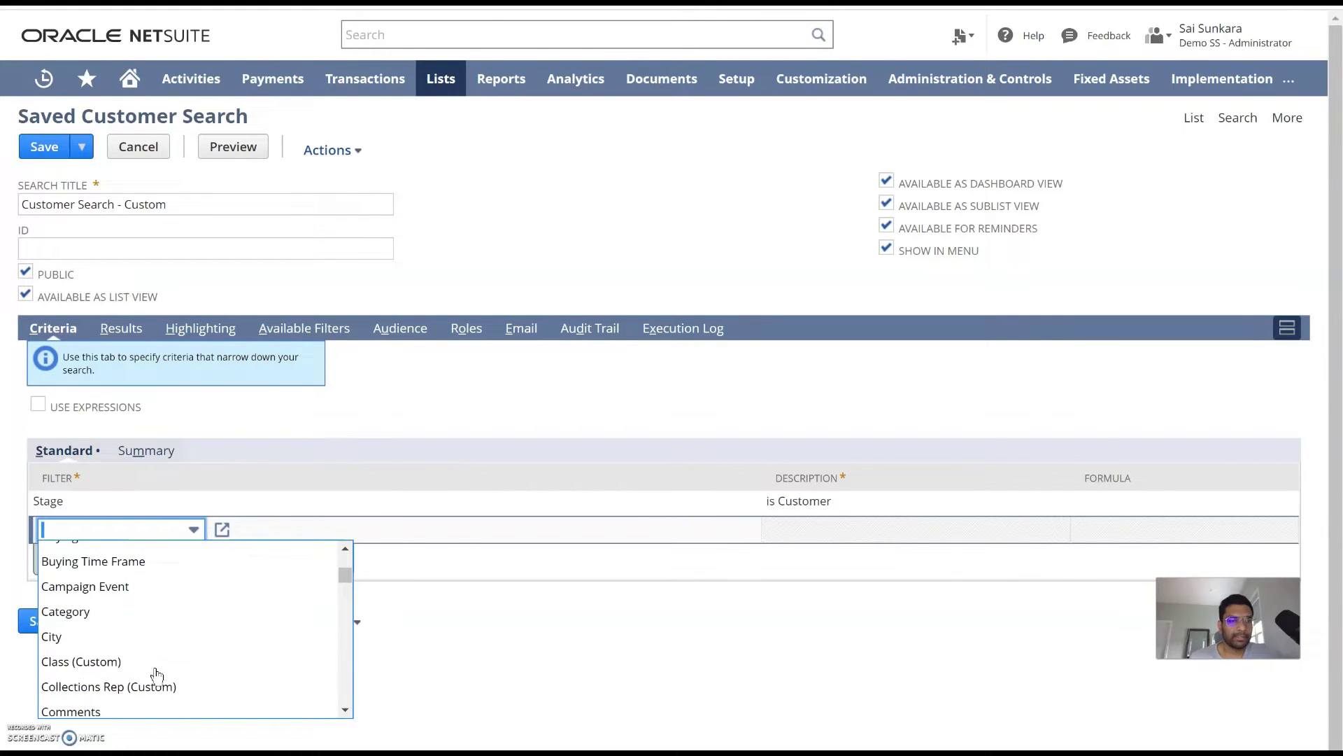
click(125, 640)
right_click(126, 640)
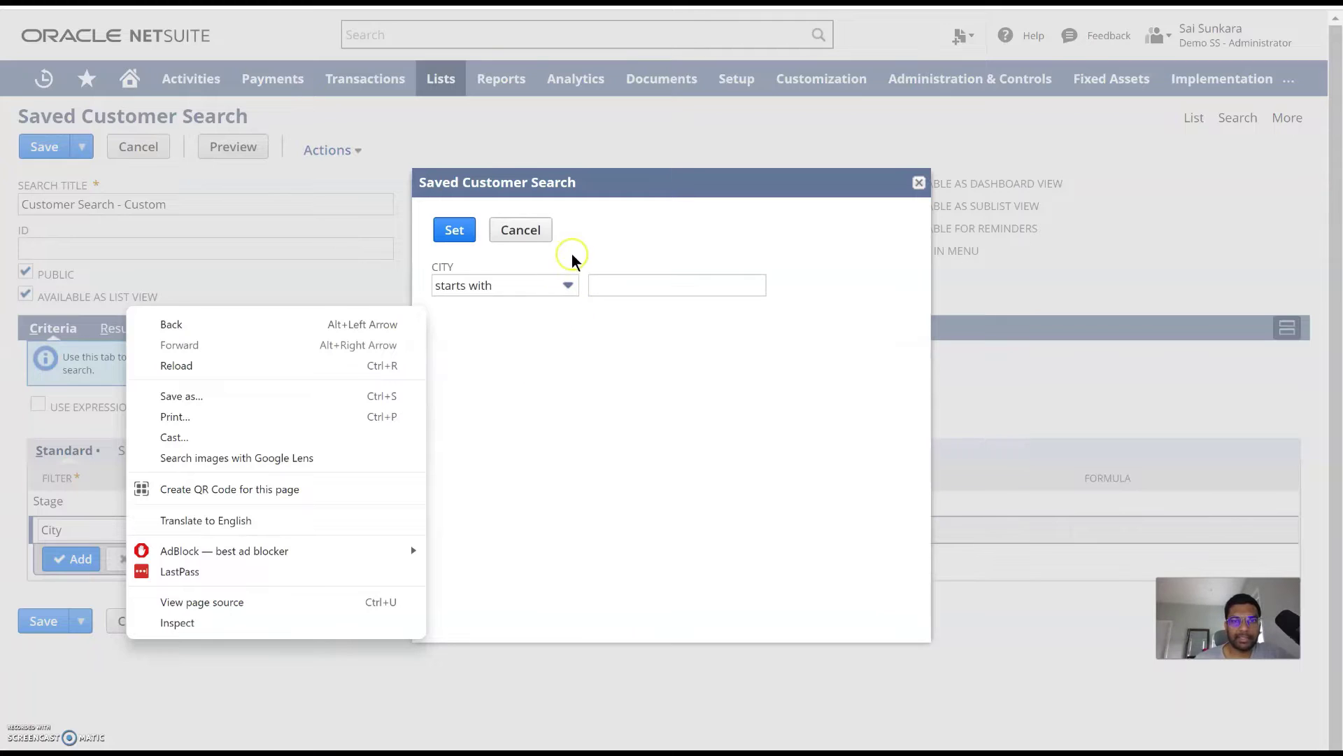
click(531, 282)
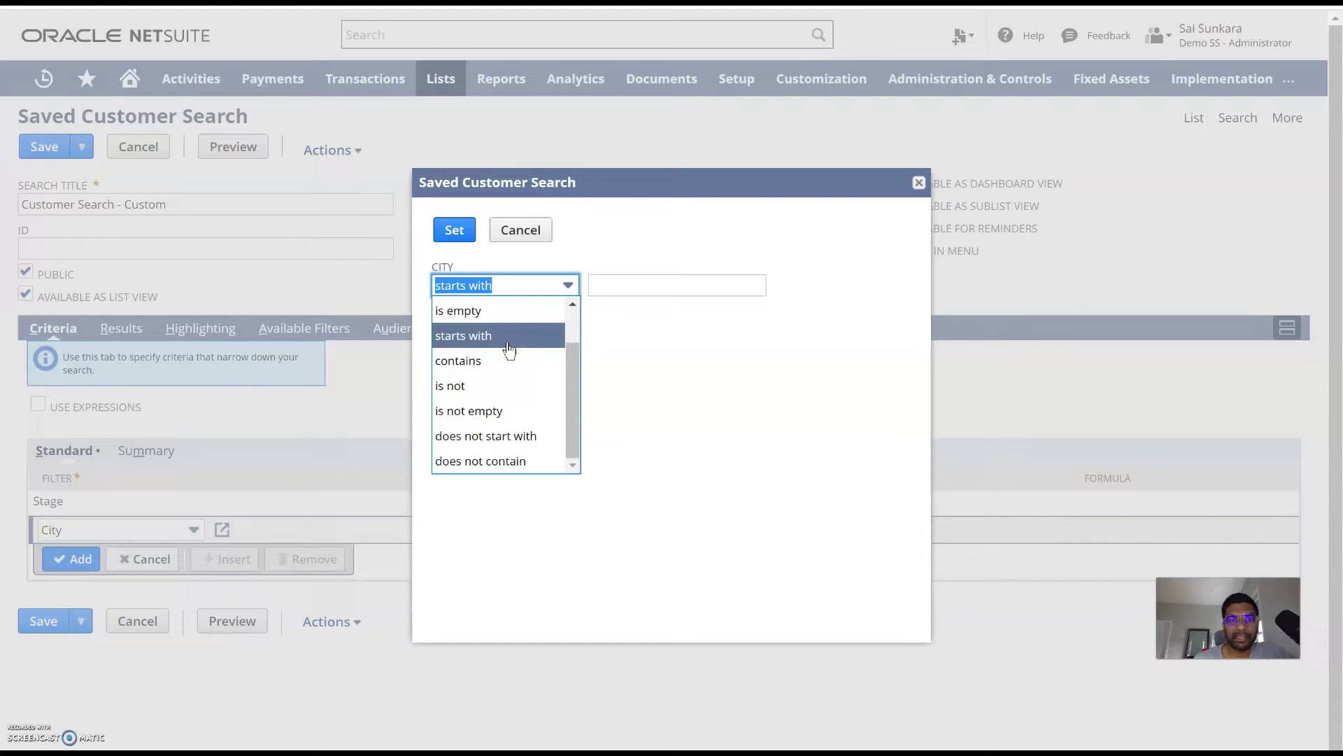
click(501, 412)
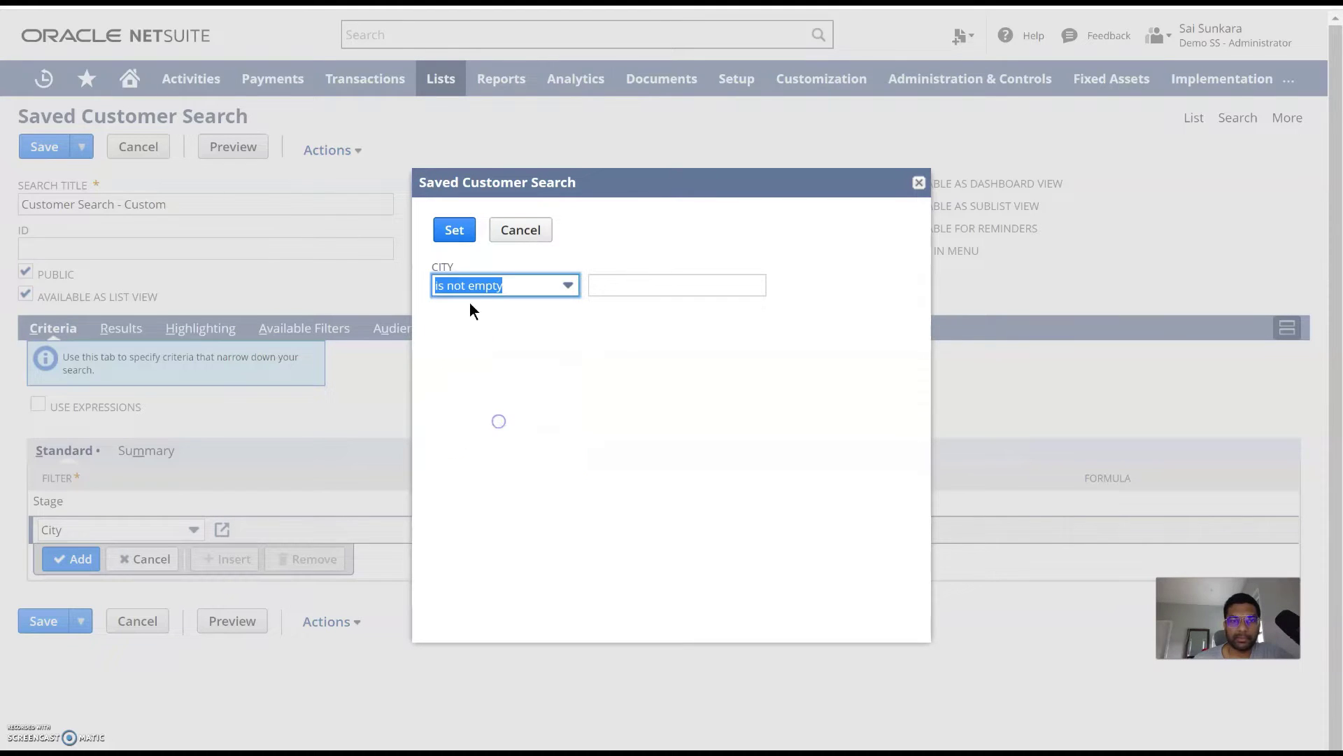
click(454, 230)
Step: Remove the UEN (Custom) and BRN (Custom) result columns, keeping results sorted by Name
click(121, 329)
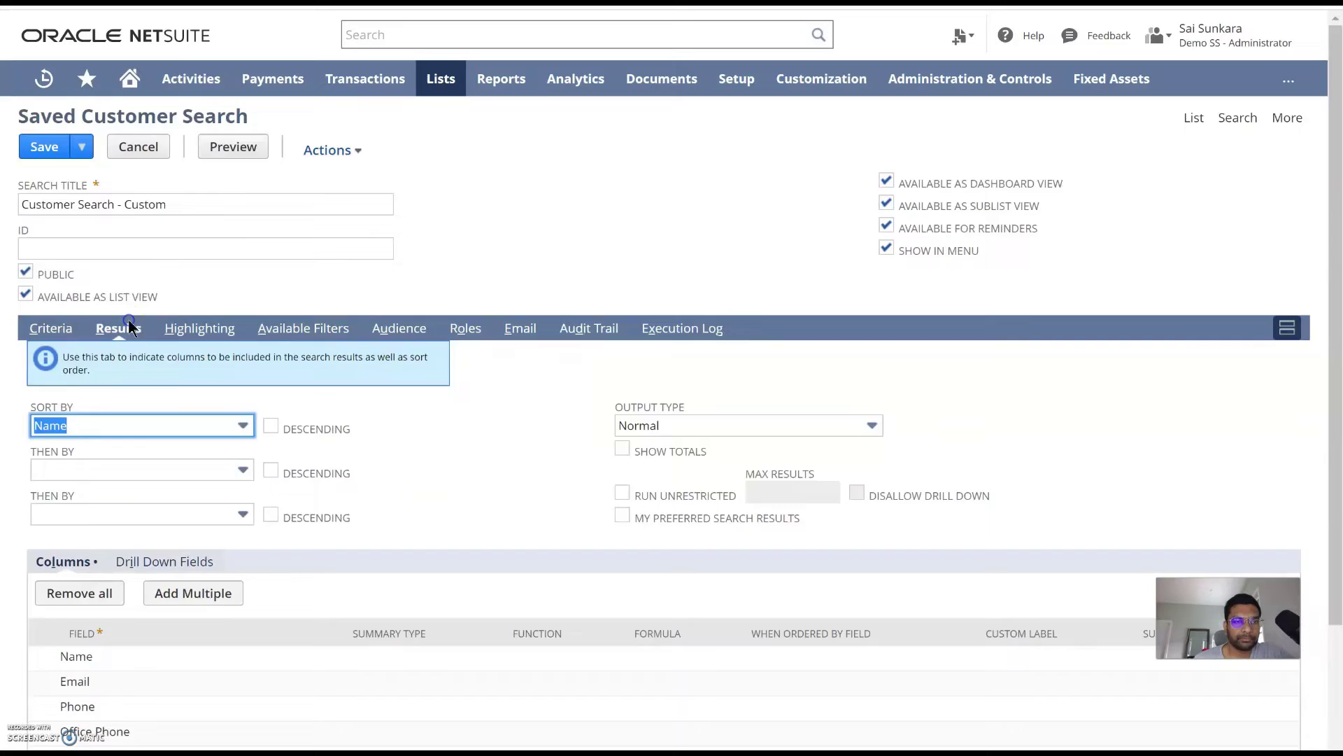
scroll(303, 567, down, 3)
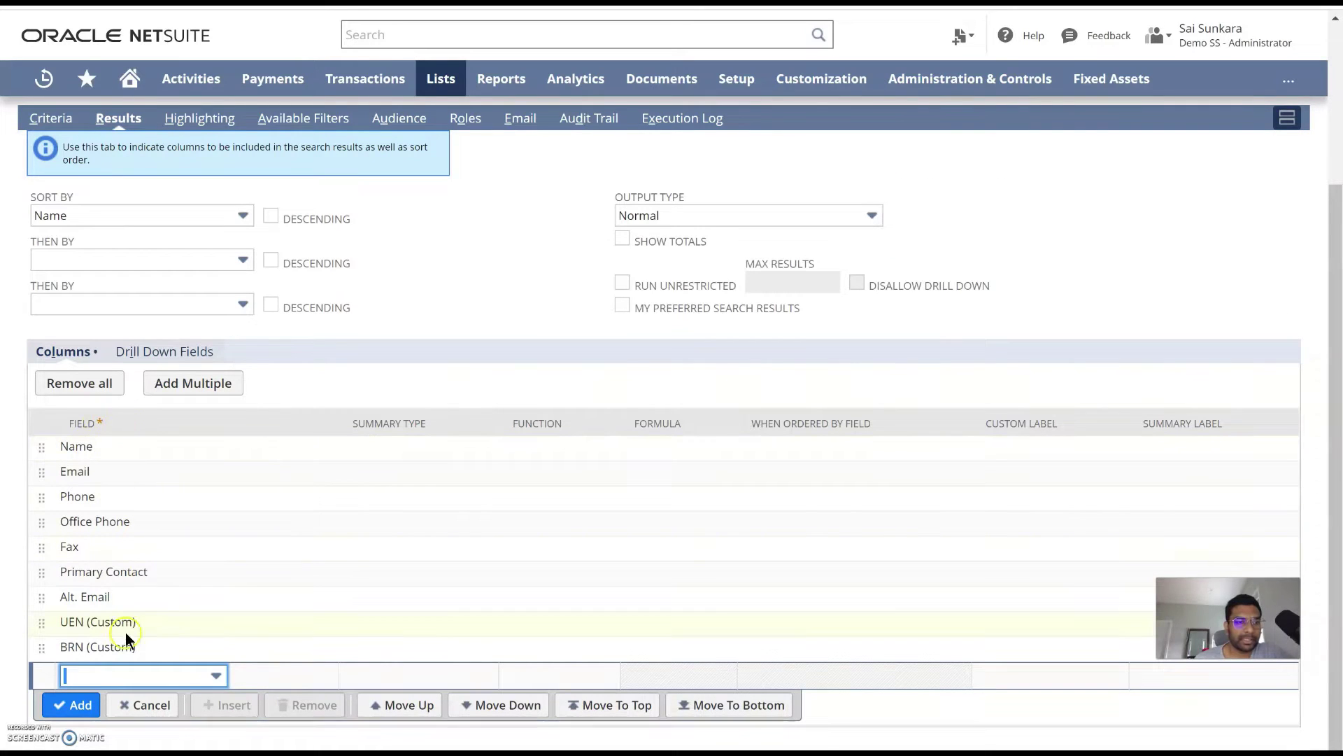
click(103, 619)
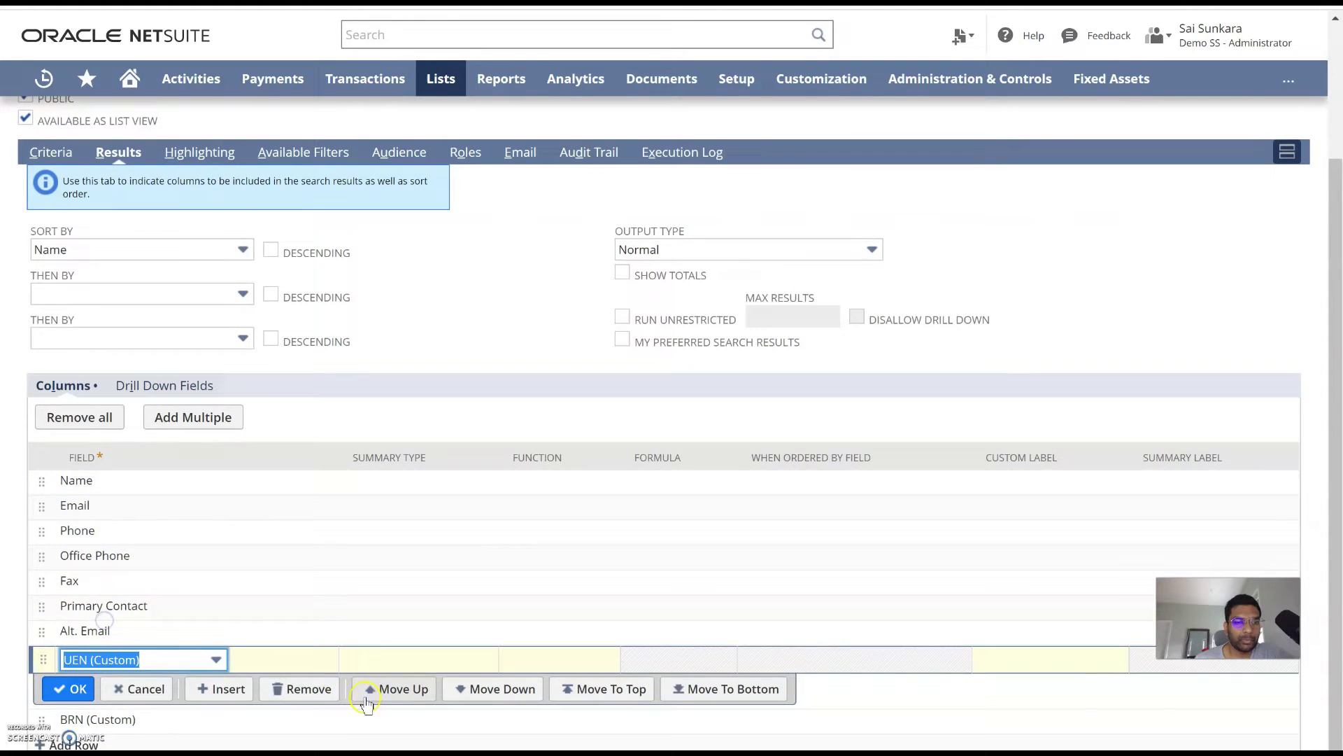
click(312, 703)
click(308, 715)
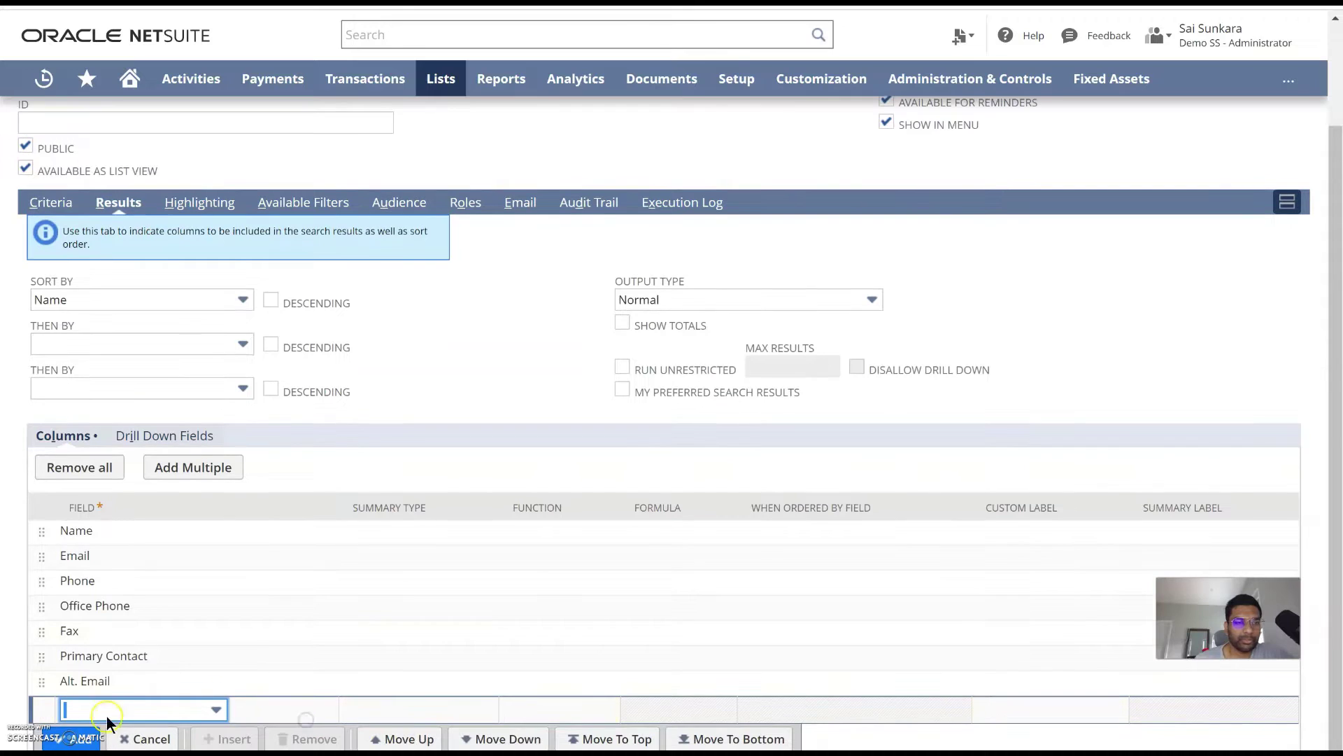
click(123, 525)
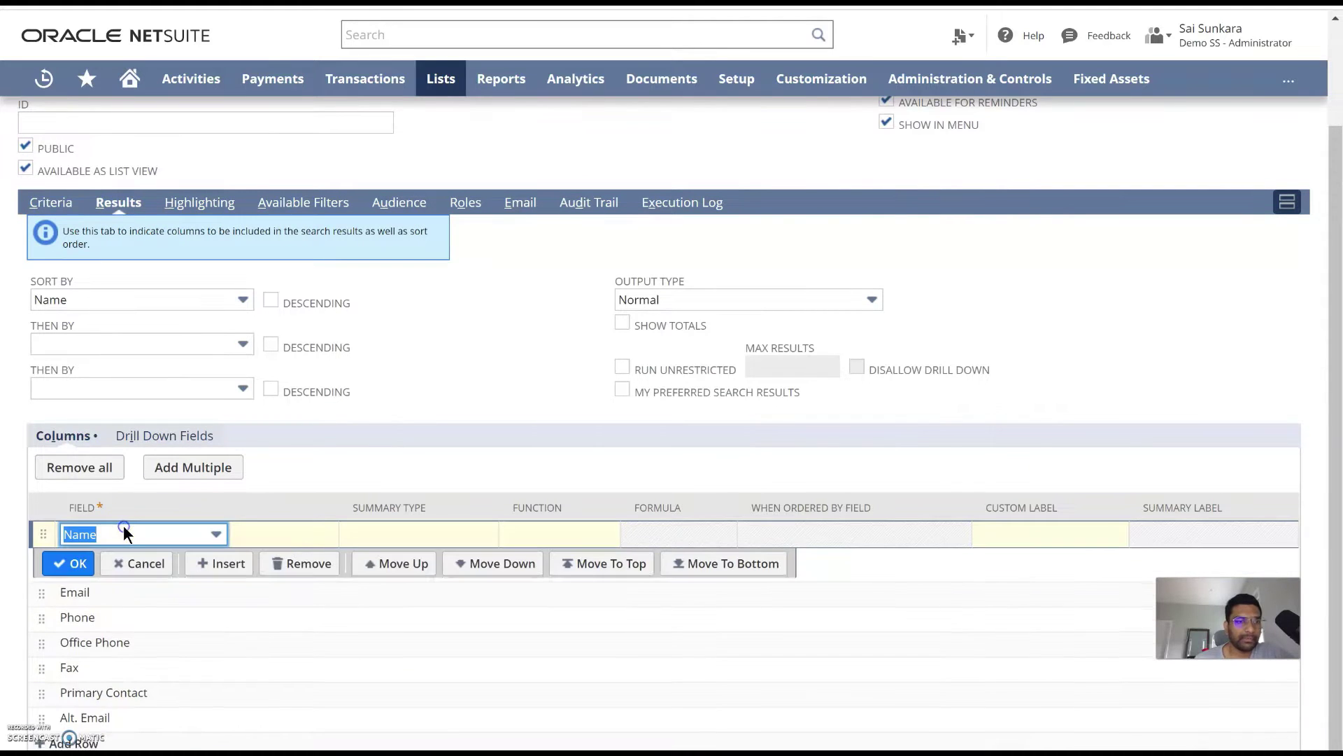
click(74, 562)
scroll(207, 503, up, 1)
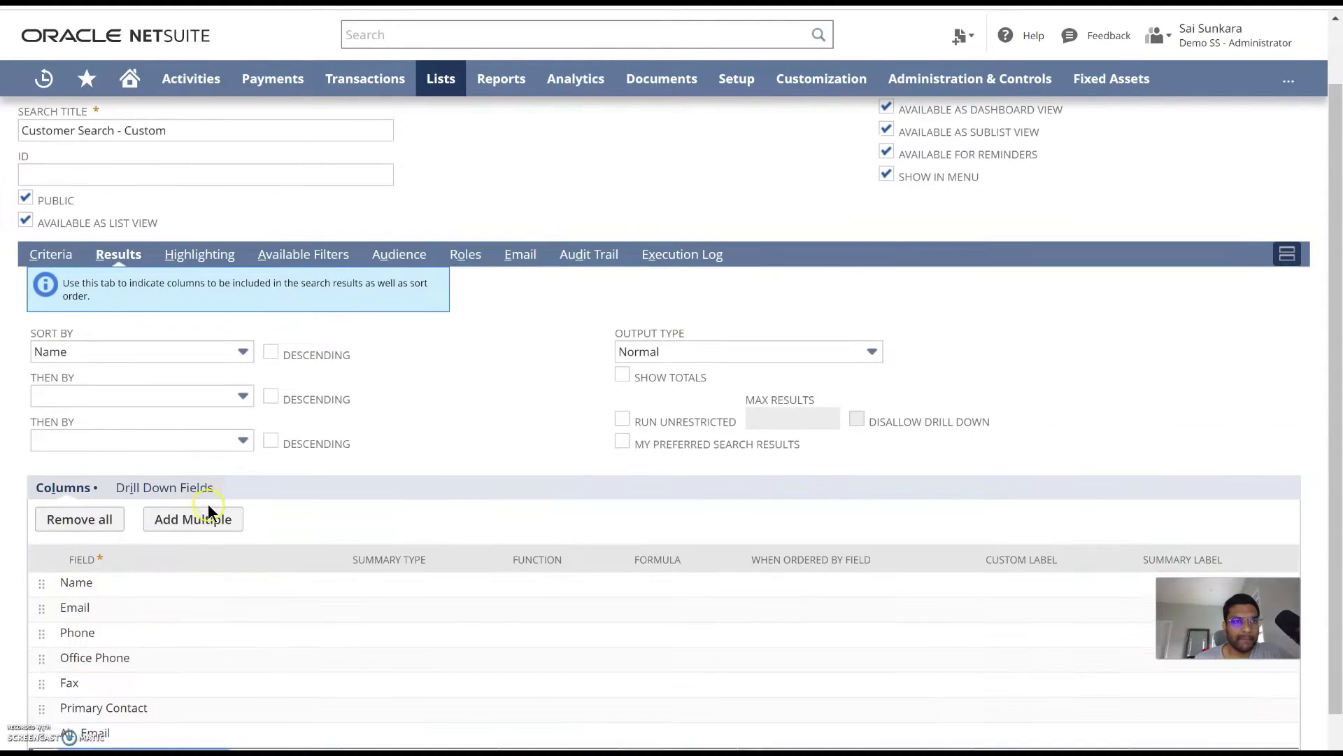
click(193, 360)
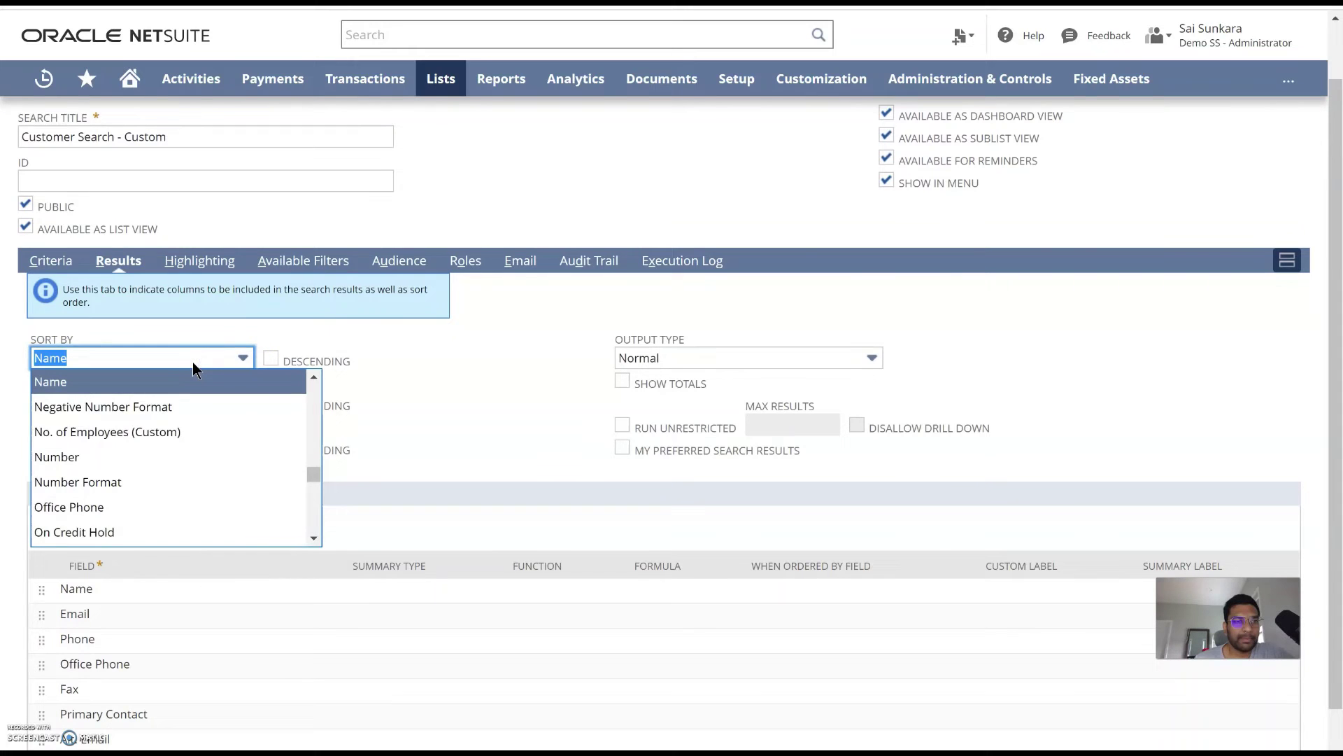
click(192, 361)
scroll(149, 717, down, 1)
Step: Add an Internal ID result column and move it to the top of the columns
click(137, 700)
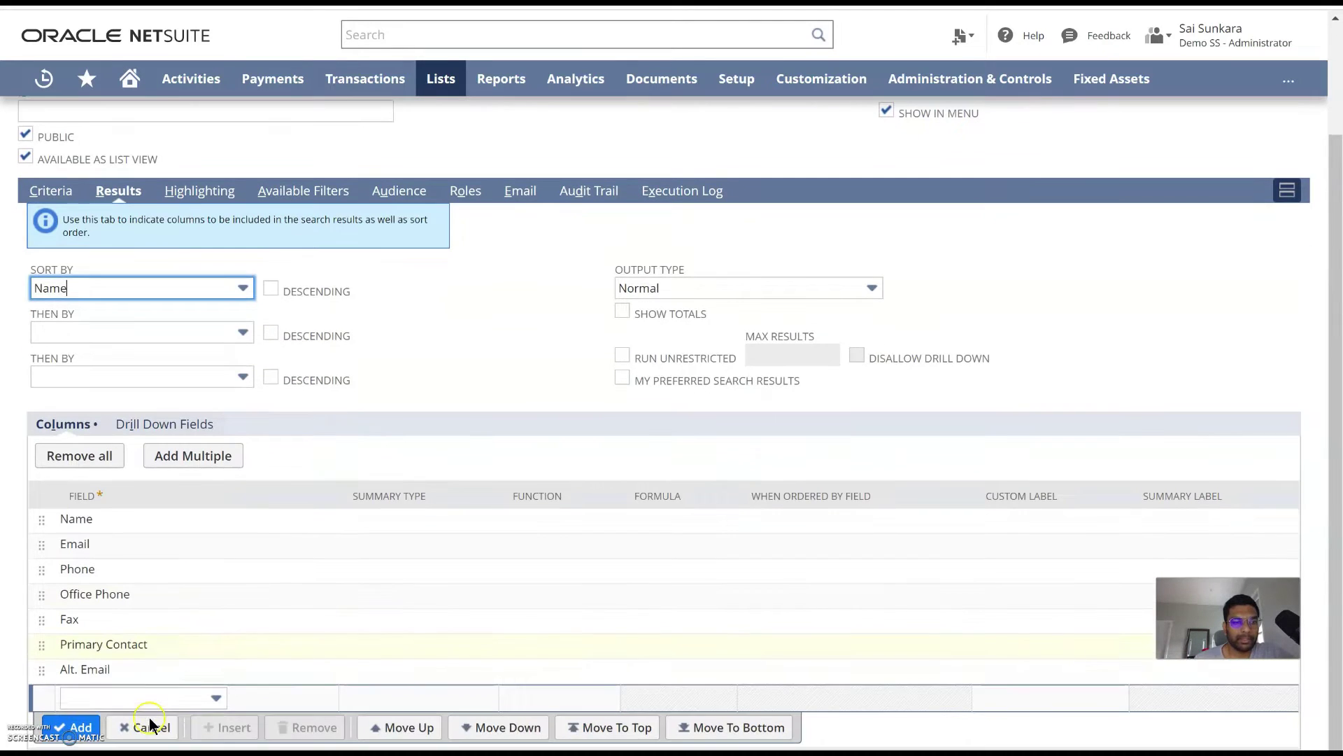
text(inte)
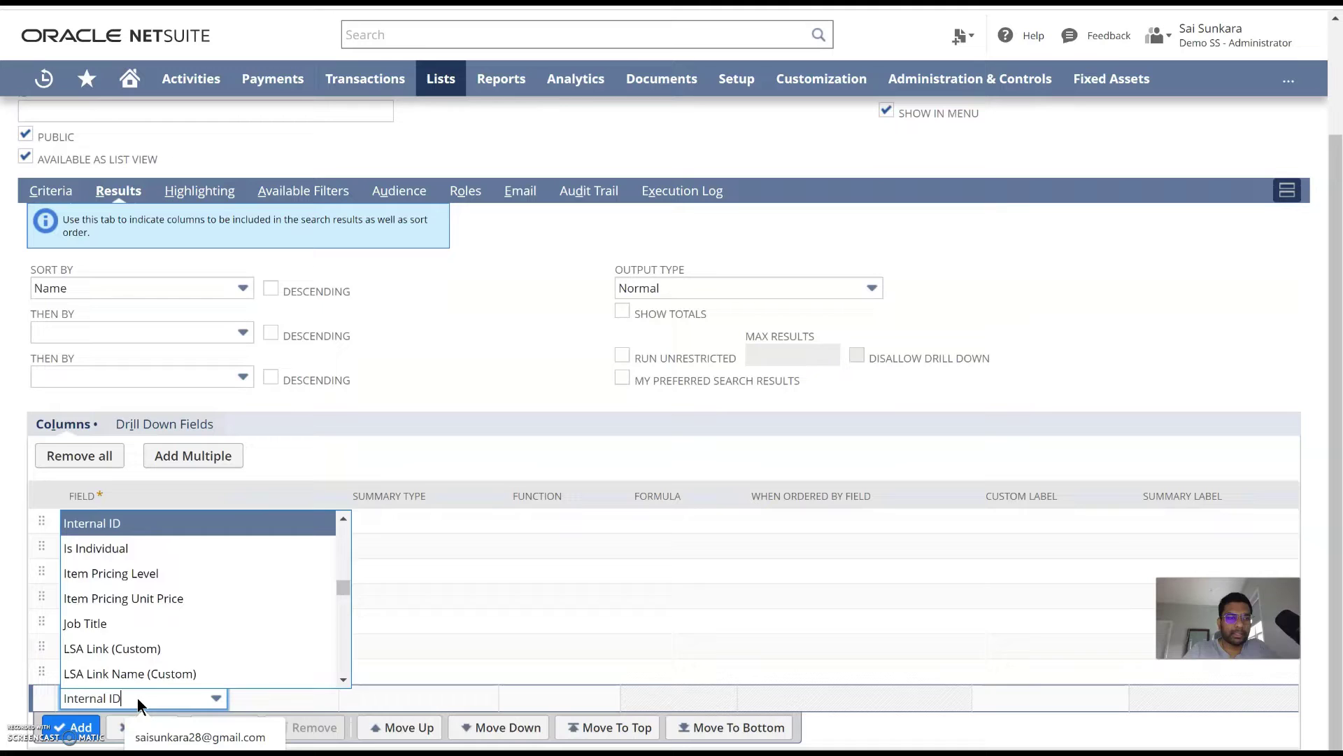
key(Return)
click(73, 727)
click(172, 692)
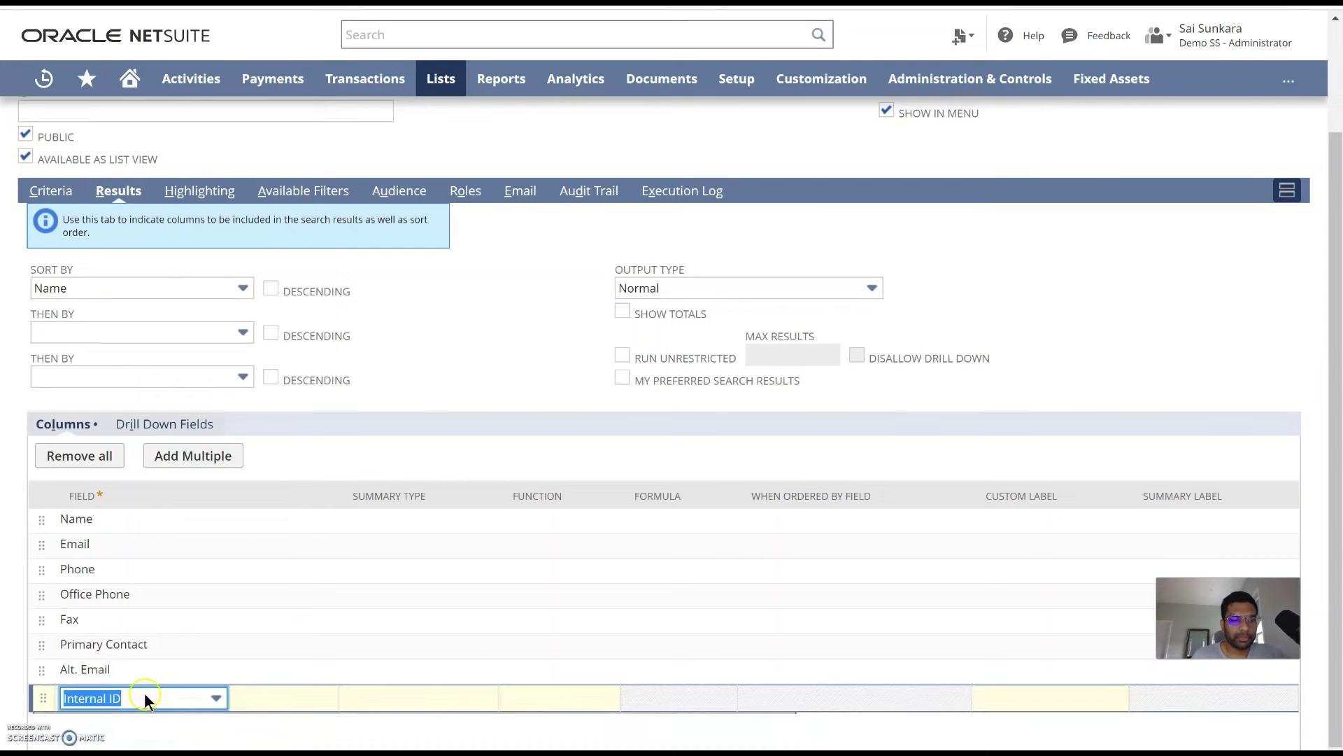
click(442, 693)
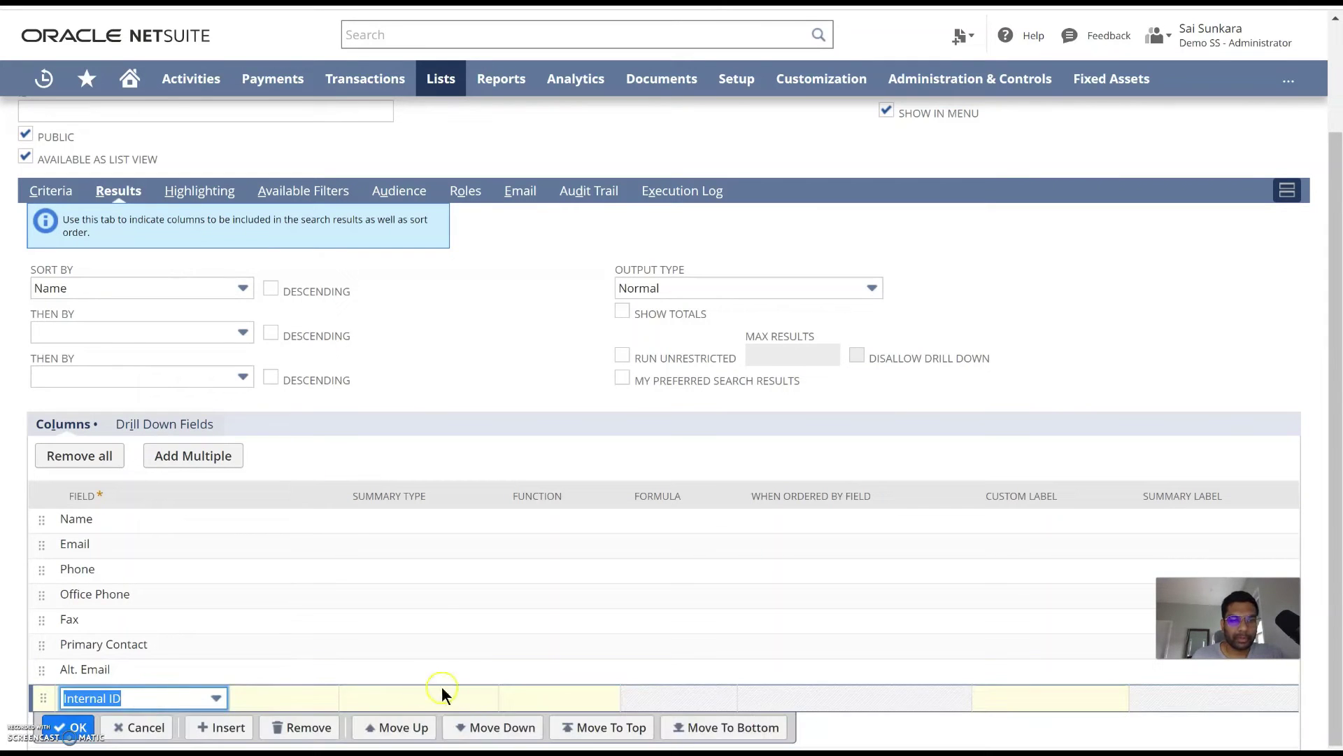
click(590, 736)
click(70, 550)
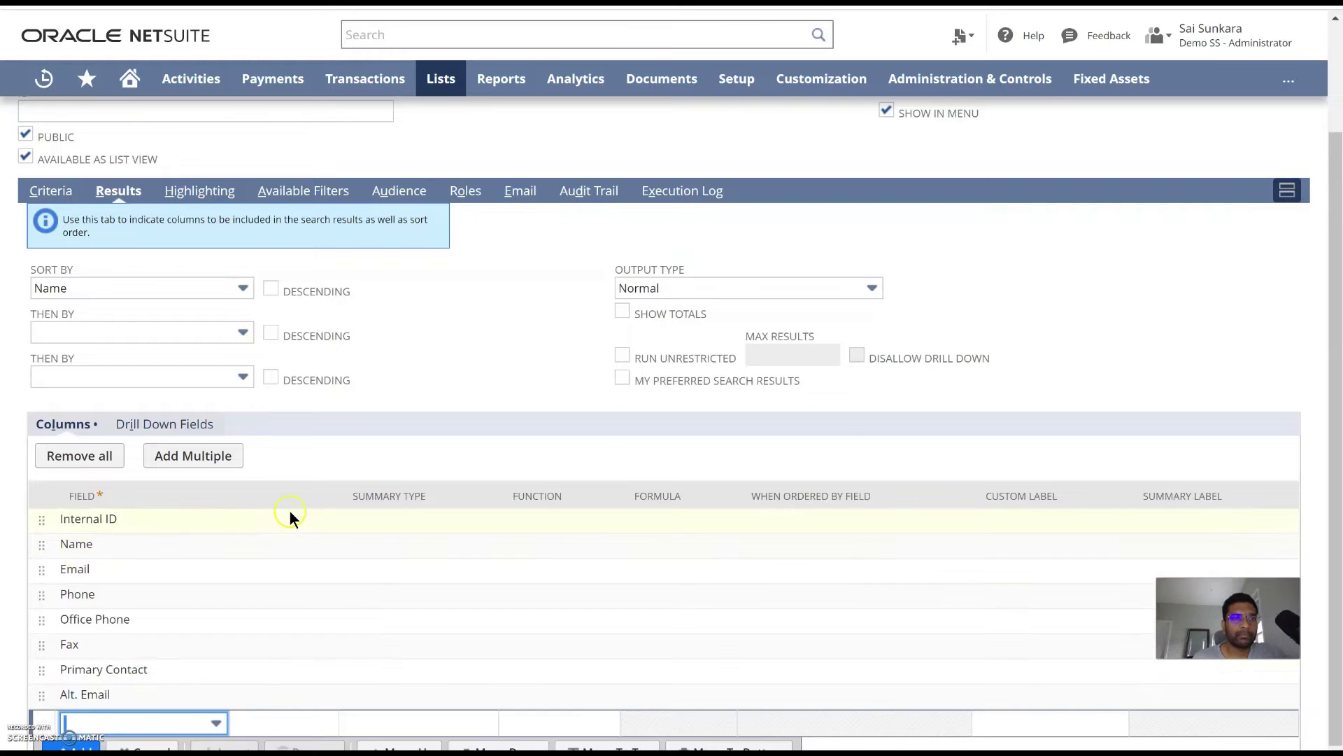
scroll(288, 509, up, 2)
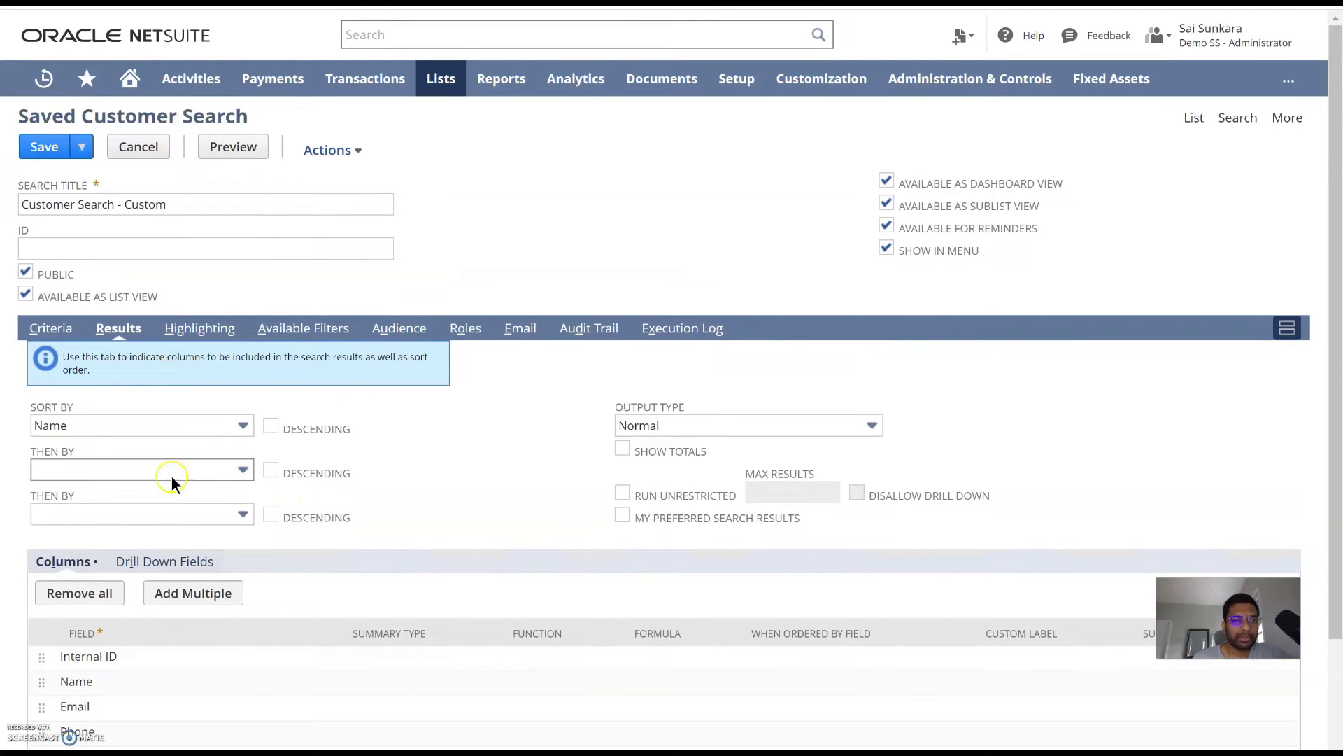
Step: Keep the Output Type on Normal and switch to the Highlighting tab
scroll(423, 525, down, 1)
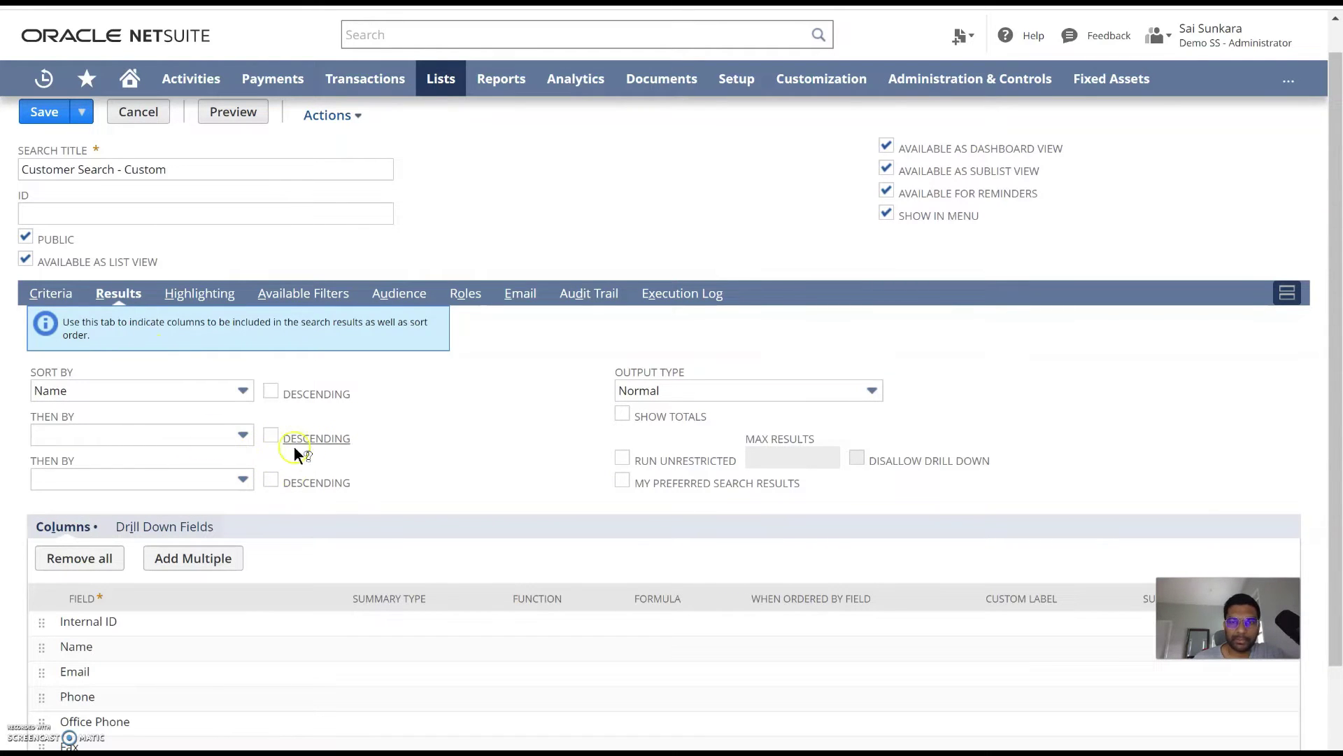
scroll(590, 496, down, 1)
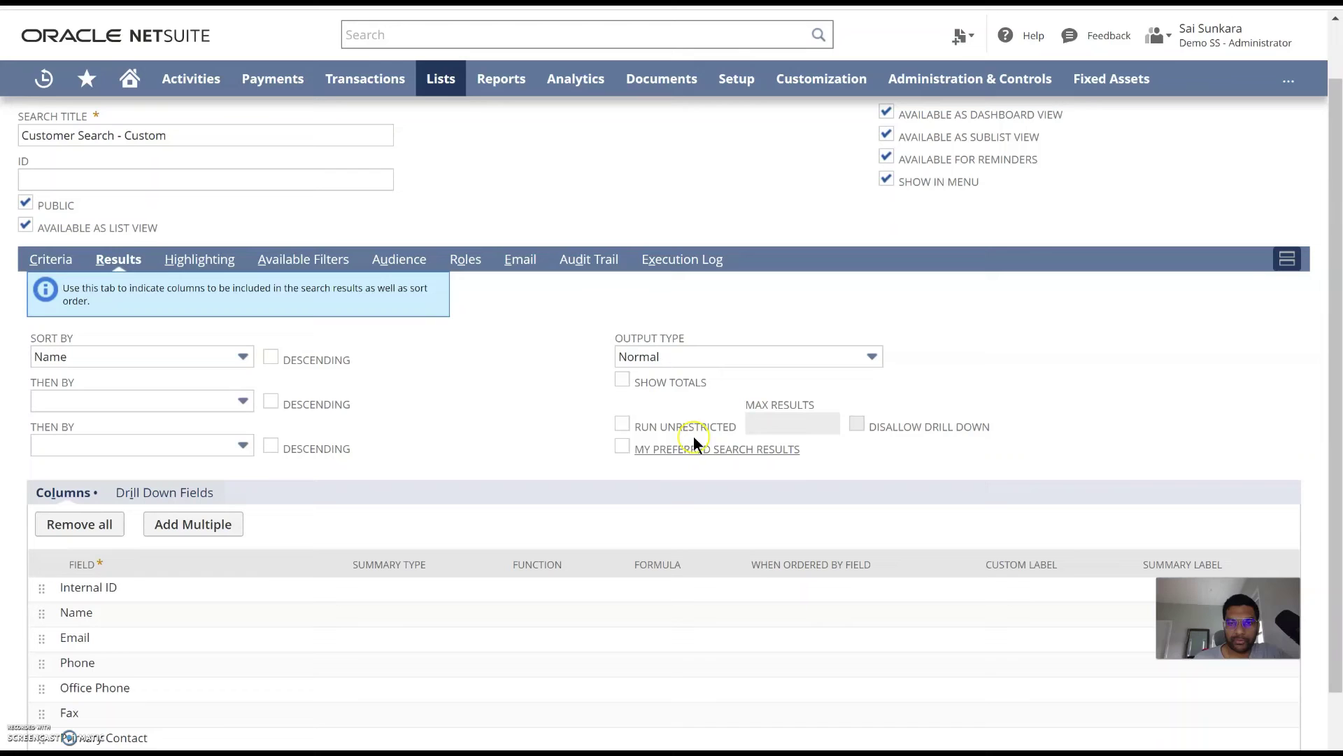
click(624, 356)
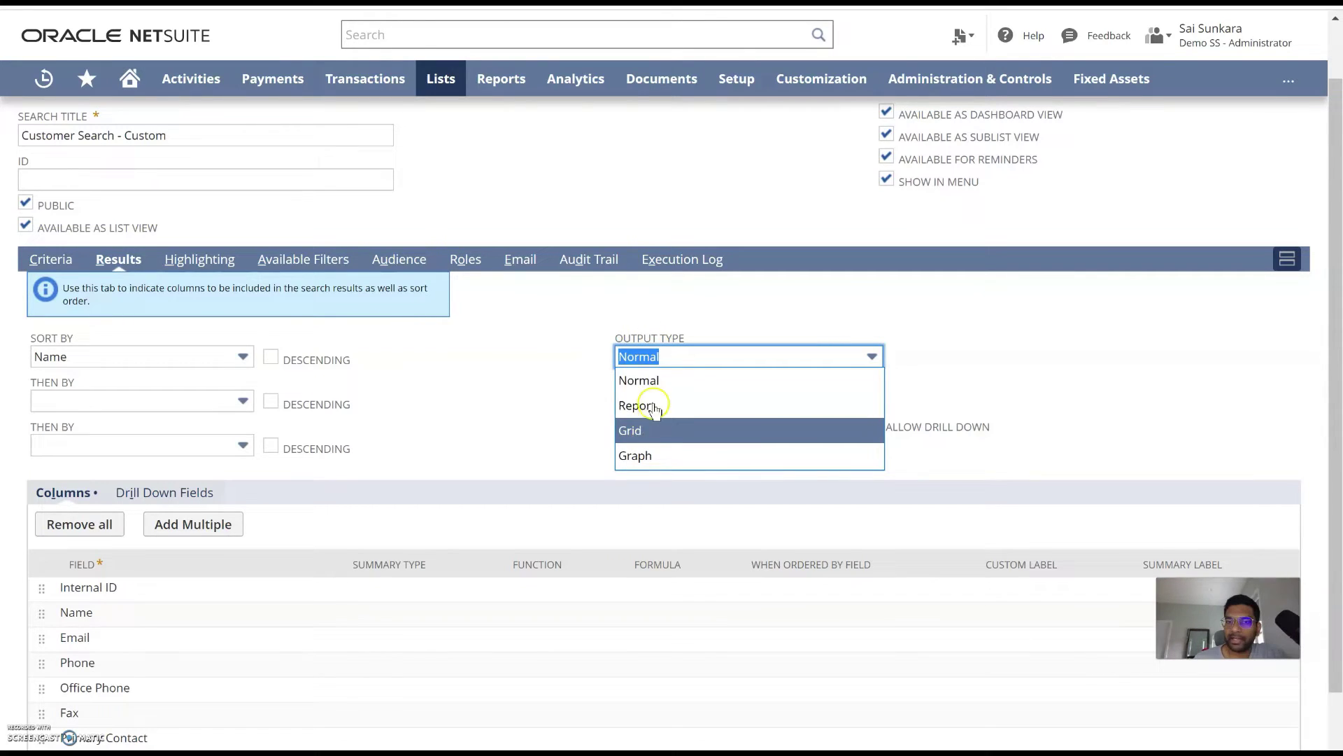
click(654, 380)
click(511, 353)
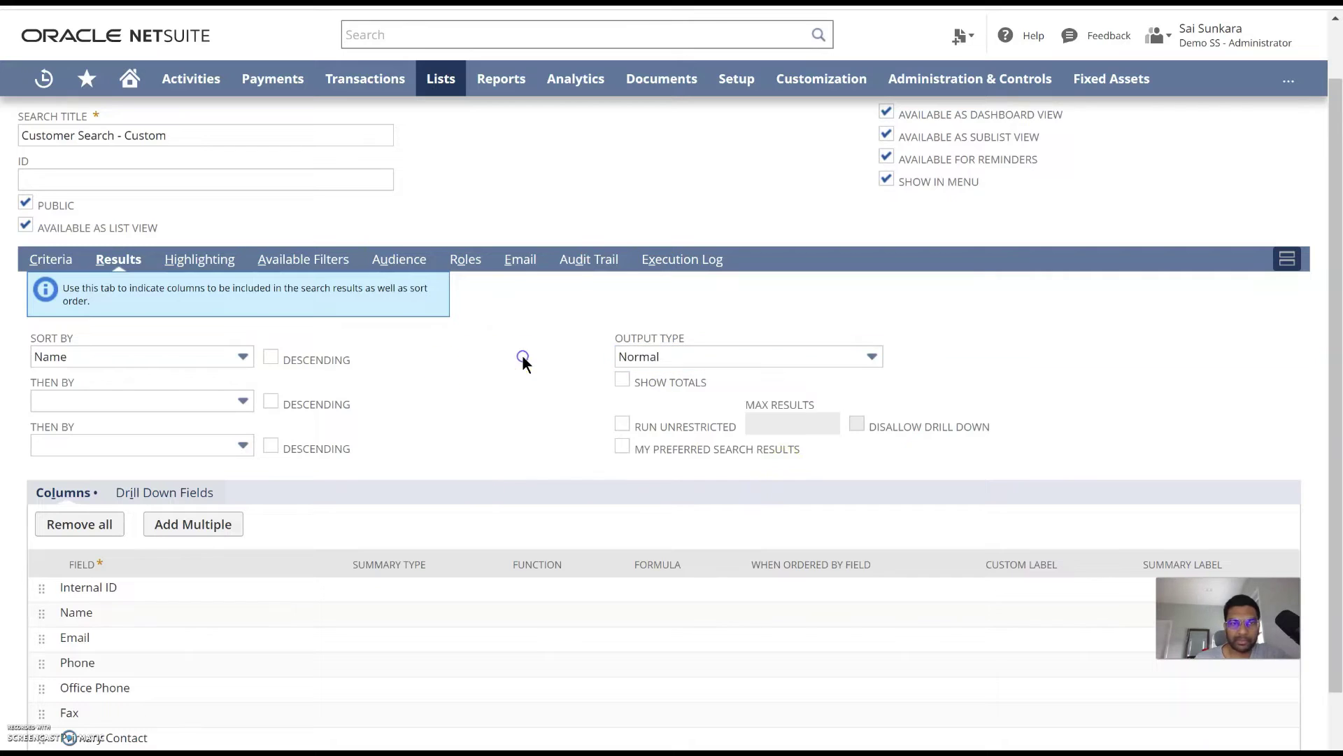
scroll(406, 378, up, 1)
click(184, 307)
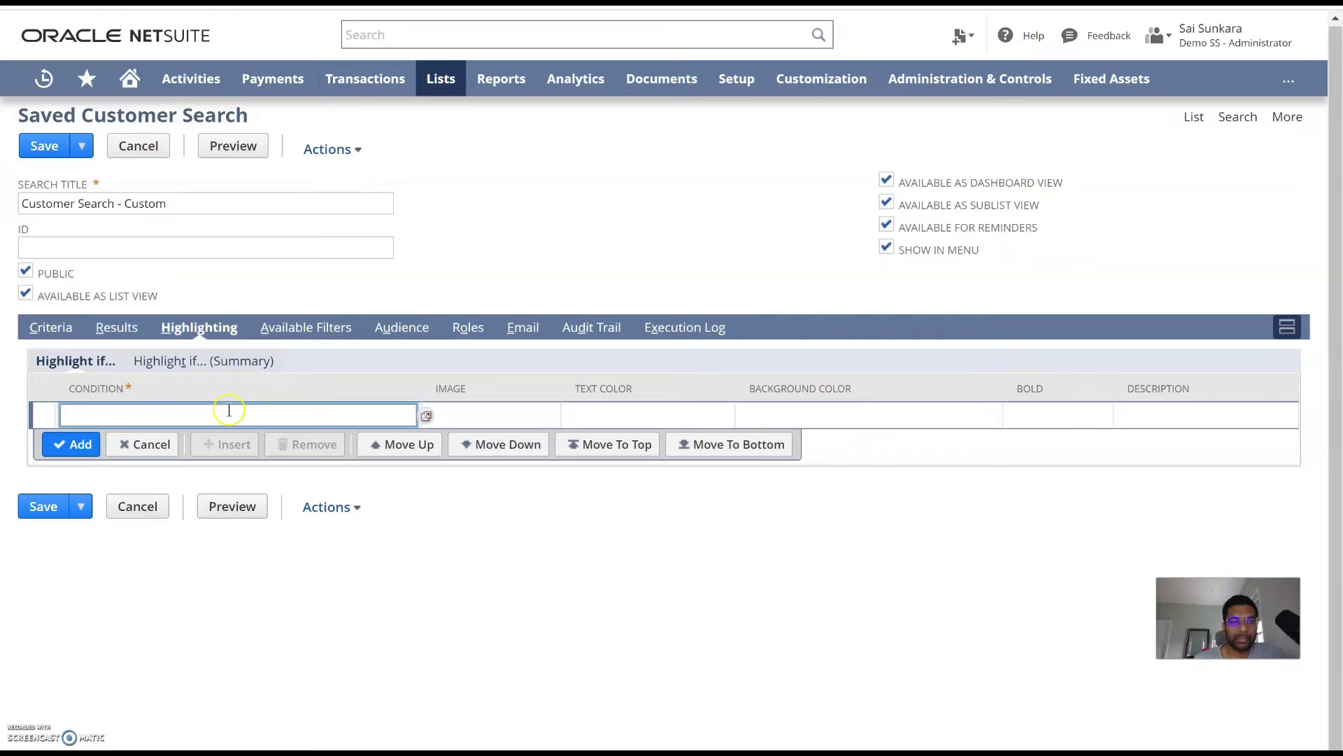
Step: Build the highlight condition 'Balance is greater than 0.00'
click(427, 418)
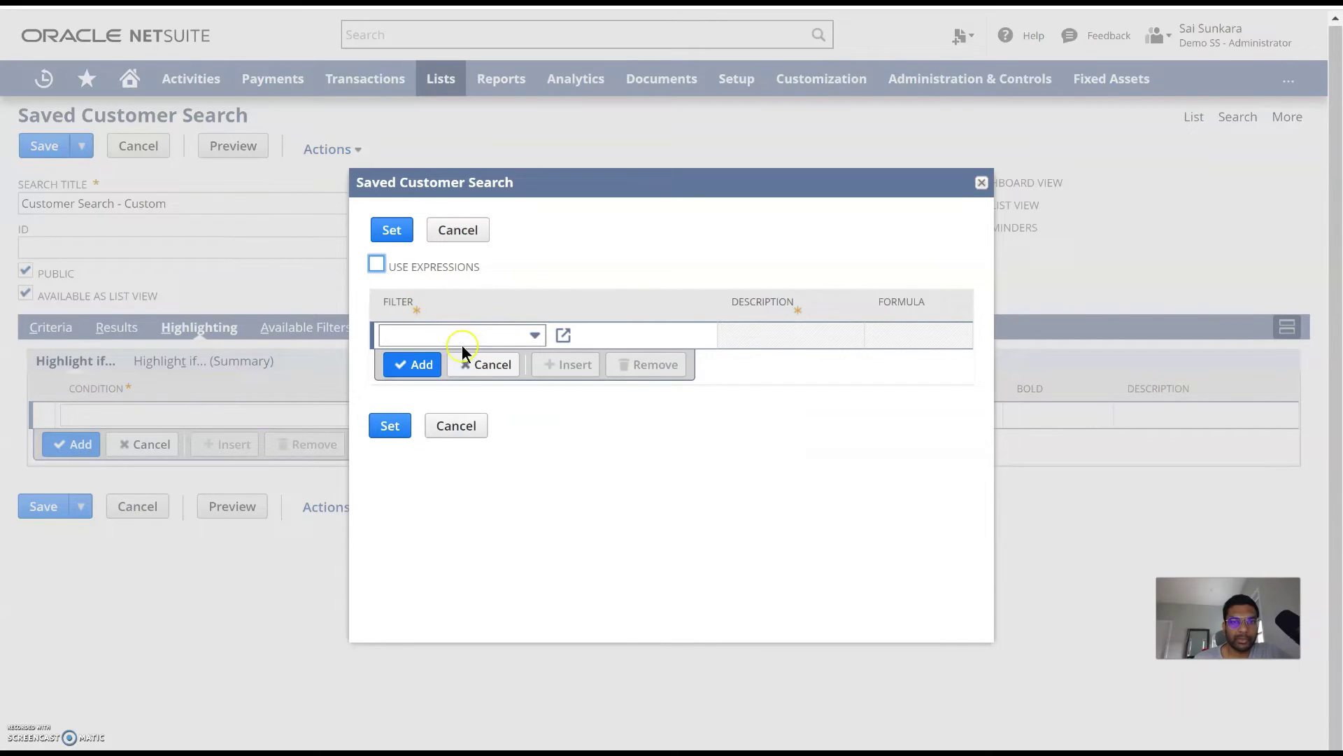
click(460, 345)
text(b)
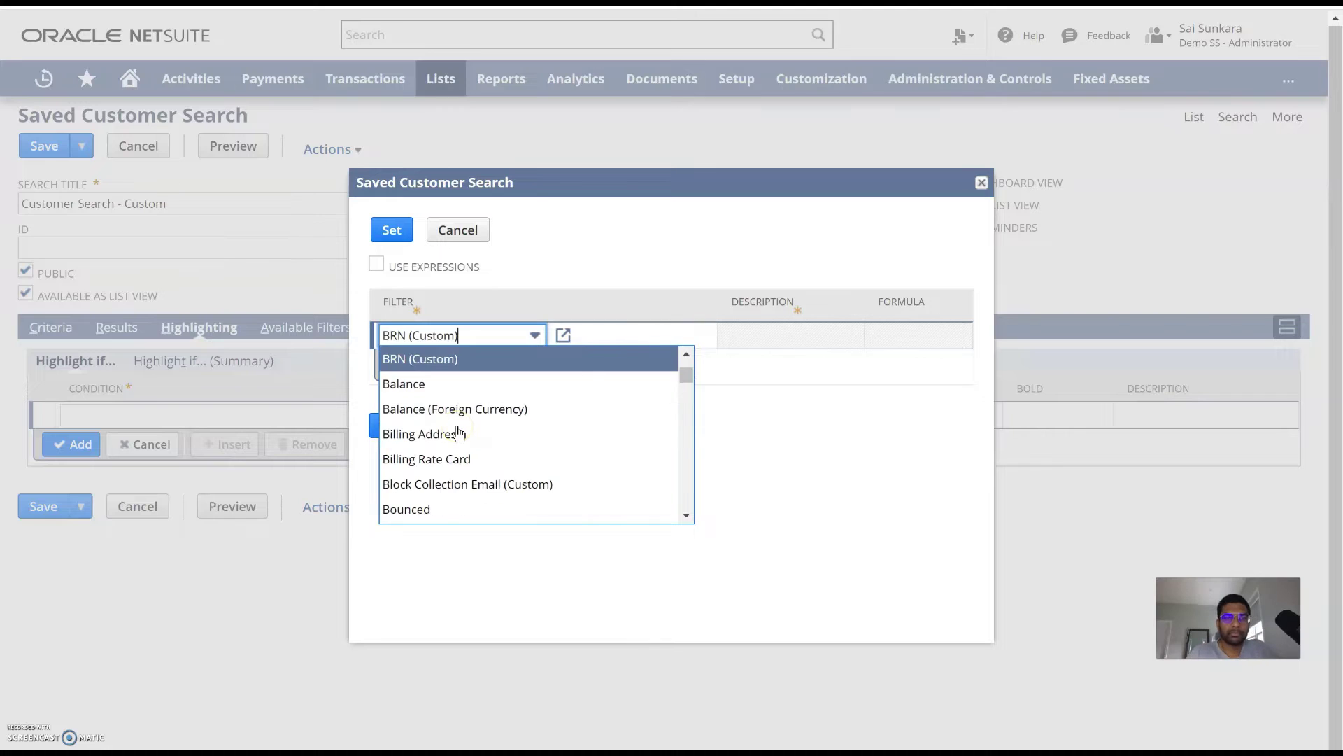
text(alan)
key(Return)
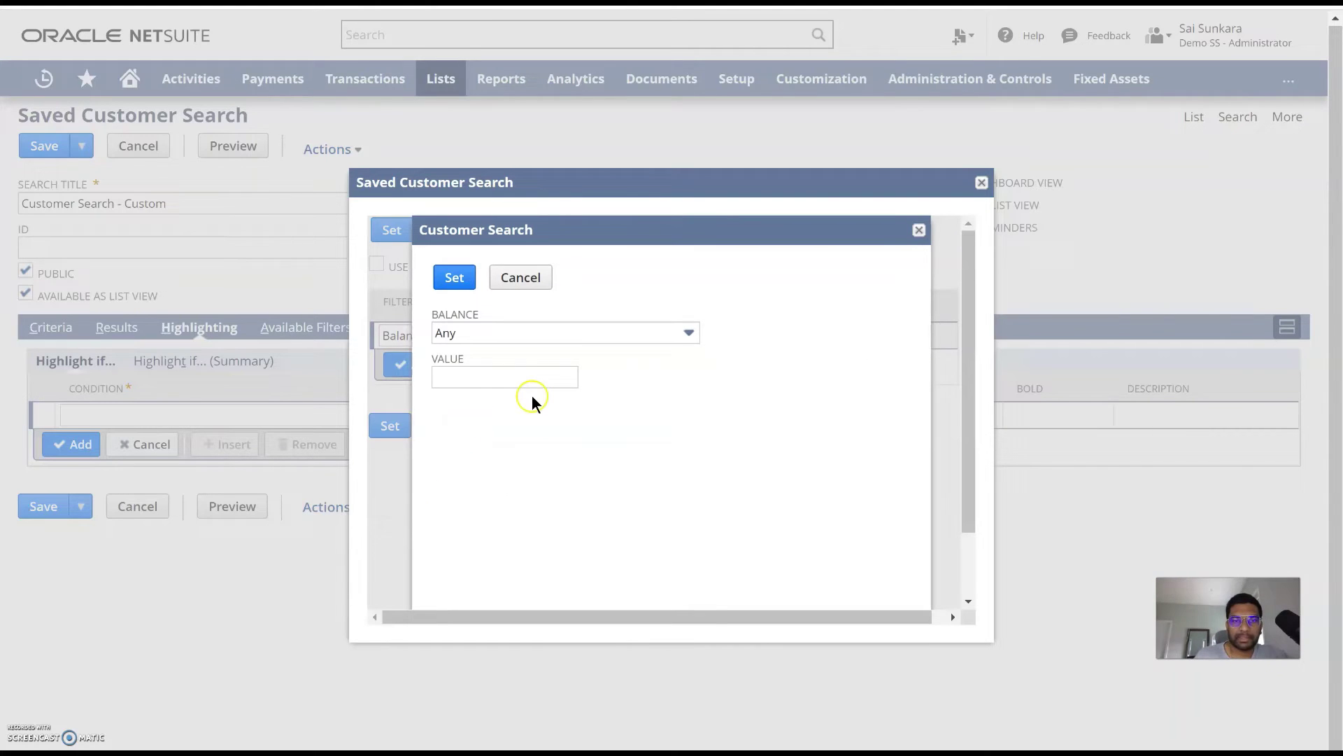
click(513, 334)
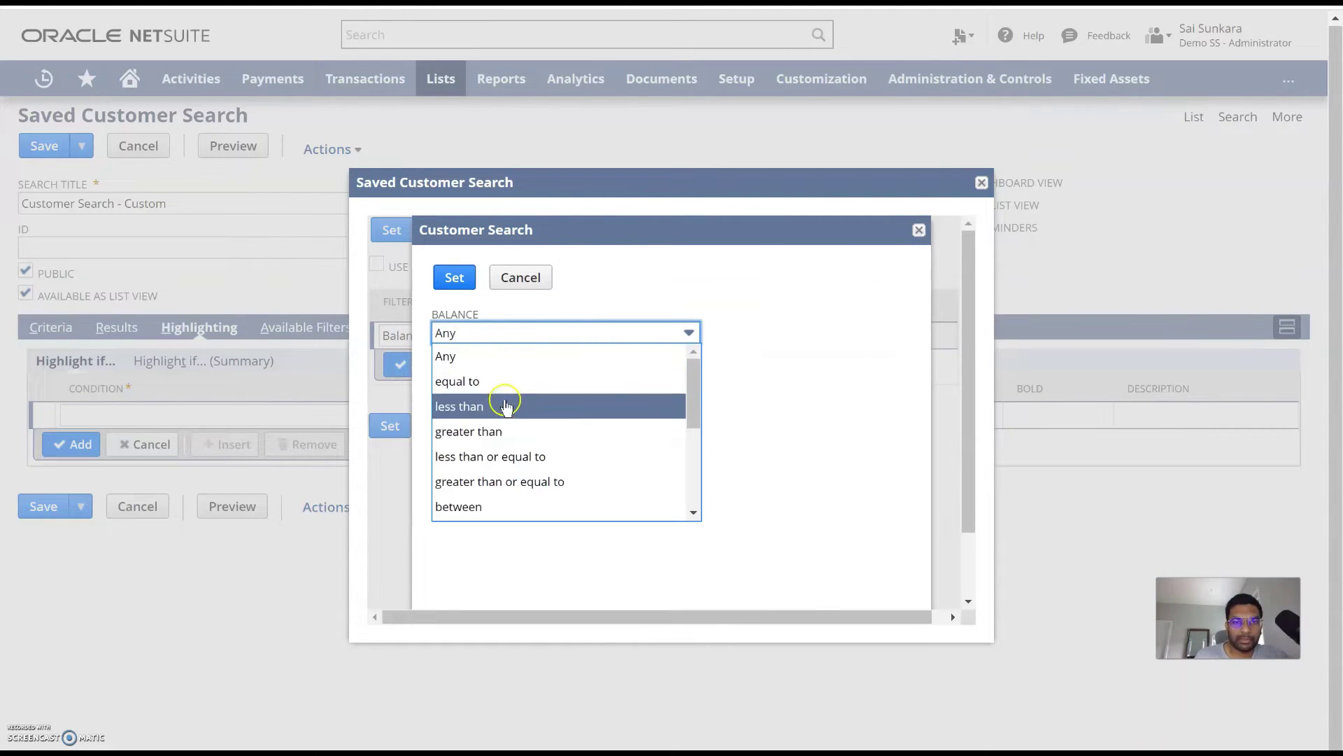
click(509, 431)
click(465, 376)
text(0)
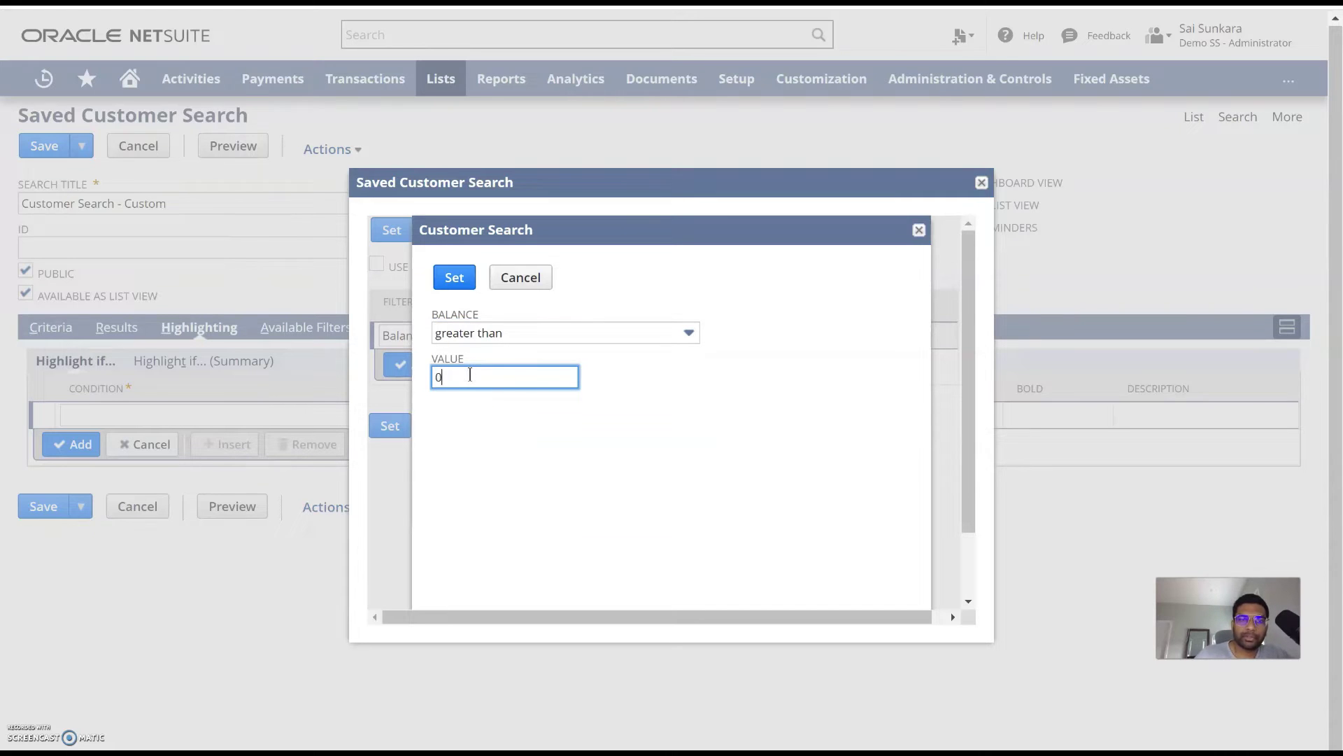
click(465, 288)
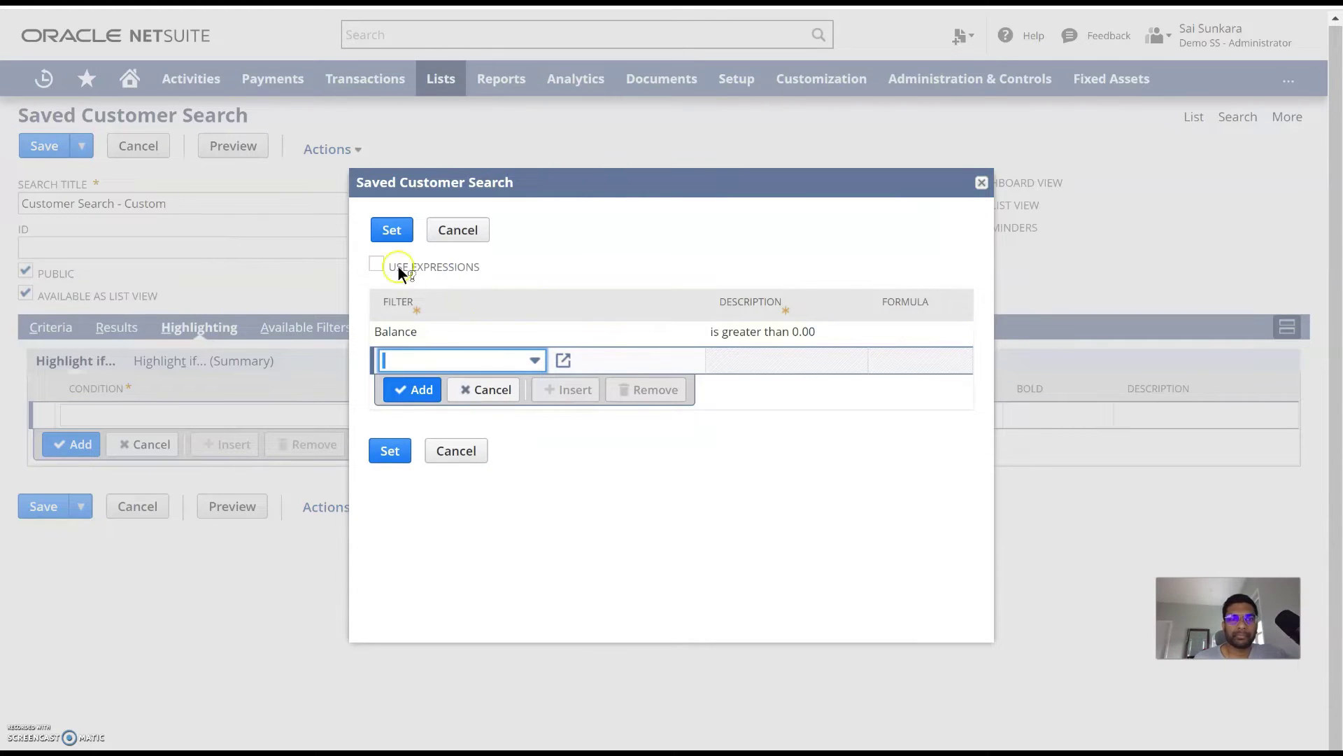
click(394, 240)
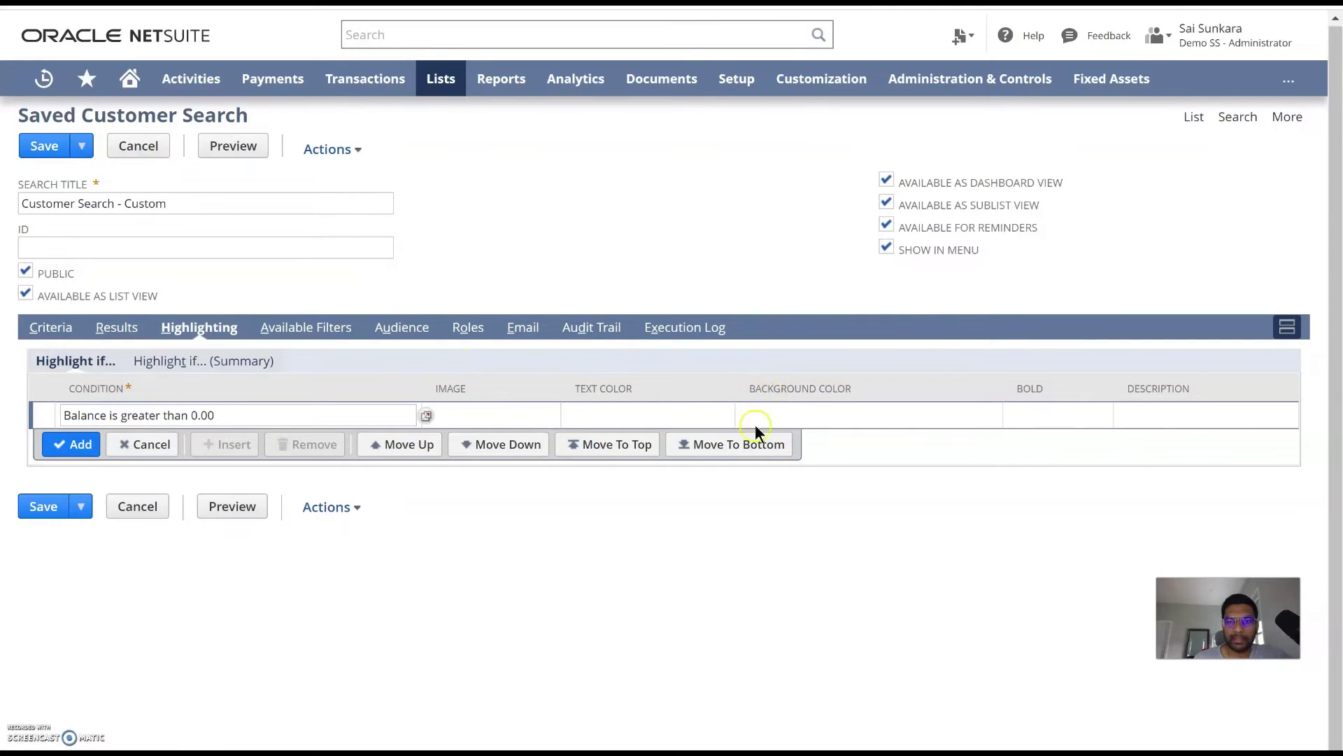
Step: Give the Balance highlight rule a light yellow background and bold text, and add it
click(756, 418)
click(980, 414)
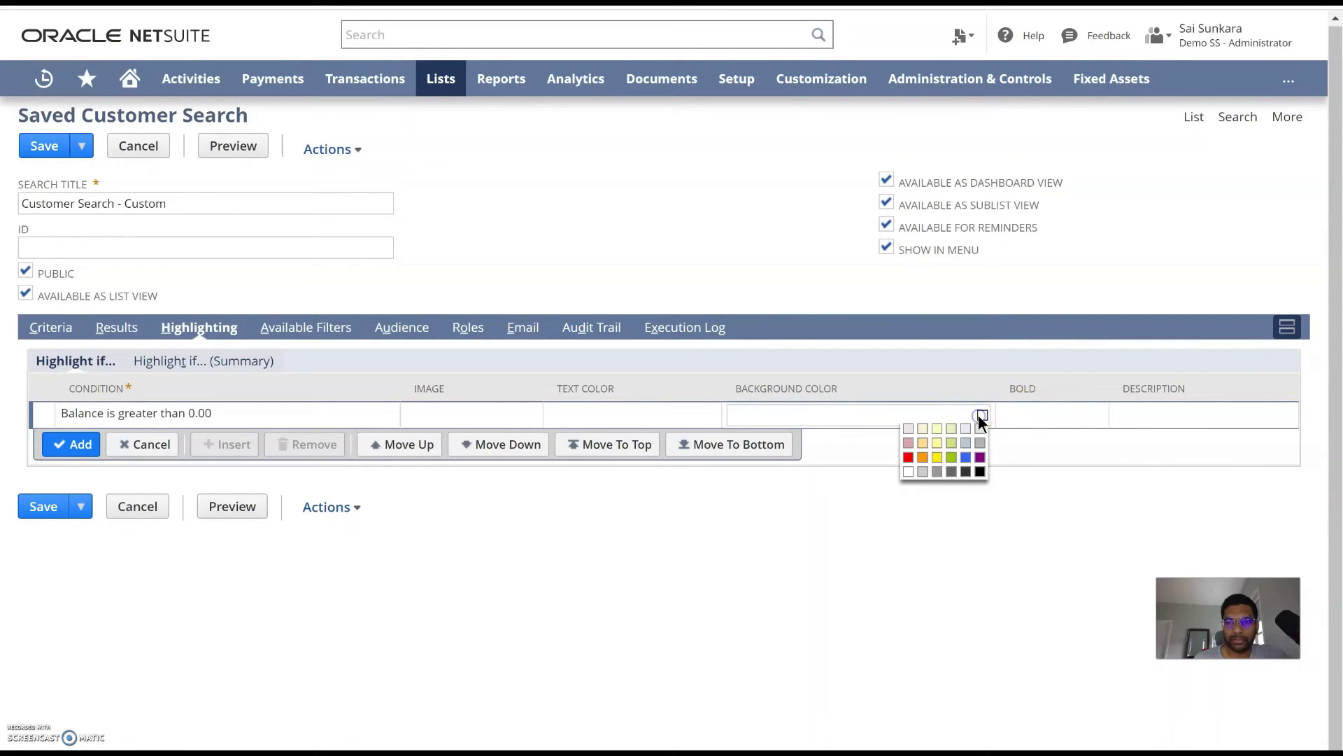
click(939, 444)
click(951, 556)
click(1059, 411)
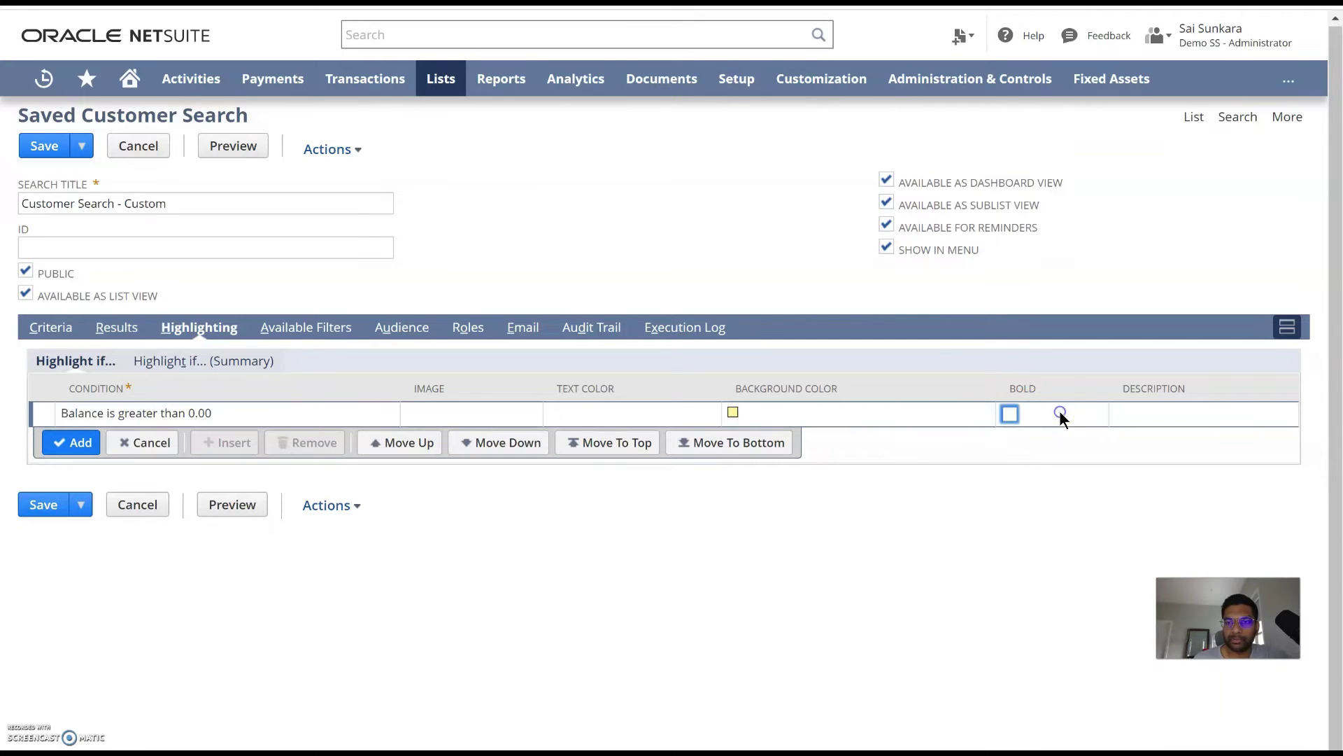
click(1009, 415)
click(72, 442)
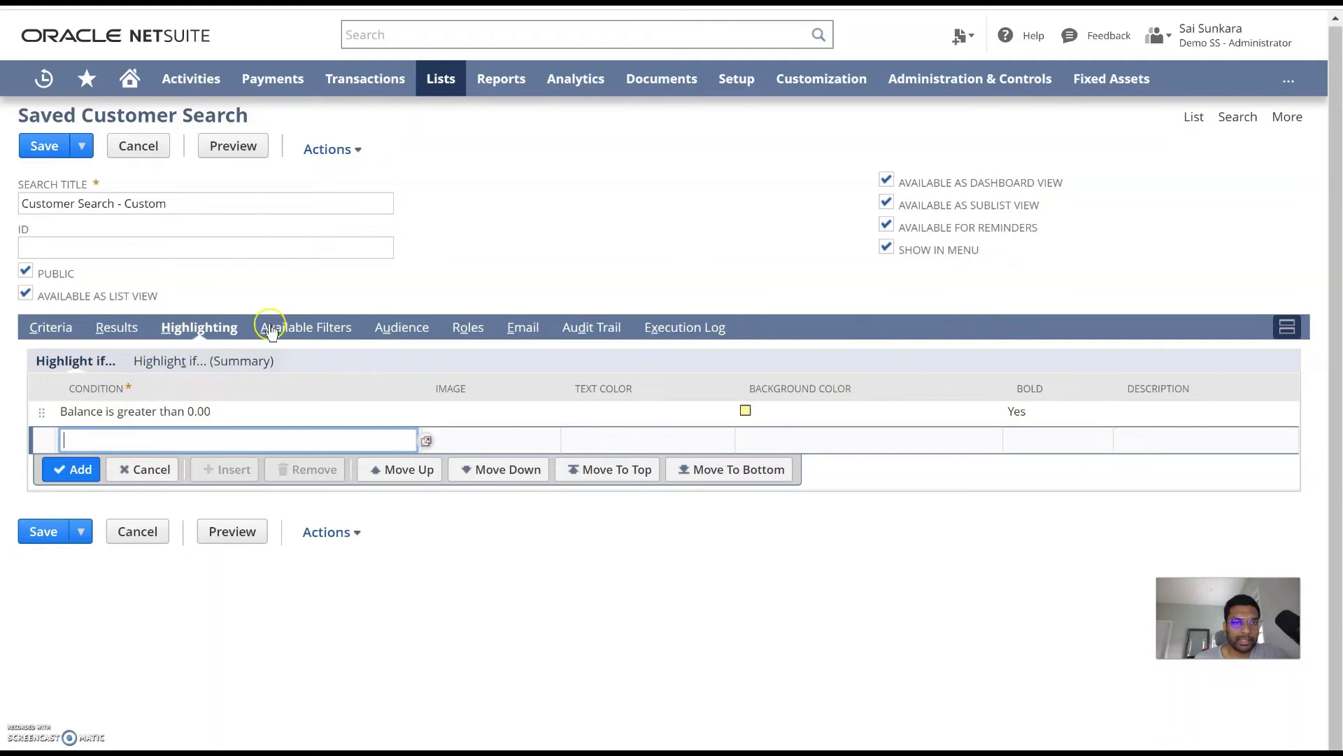
click(320, 337)
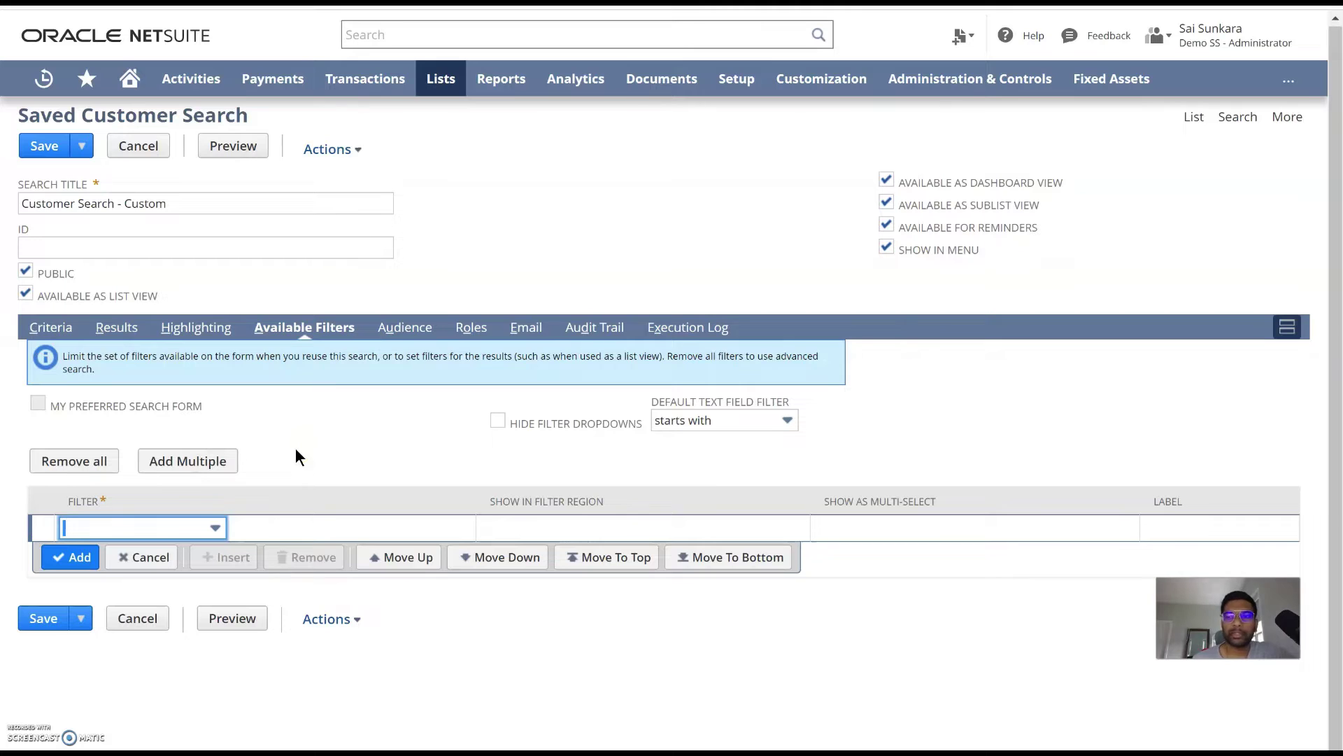
Step: Choose the Subsidiary Fields... group for a new available filter row
click(141, 528)
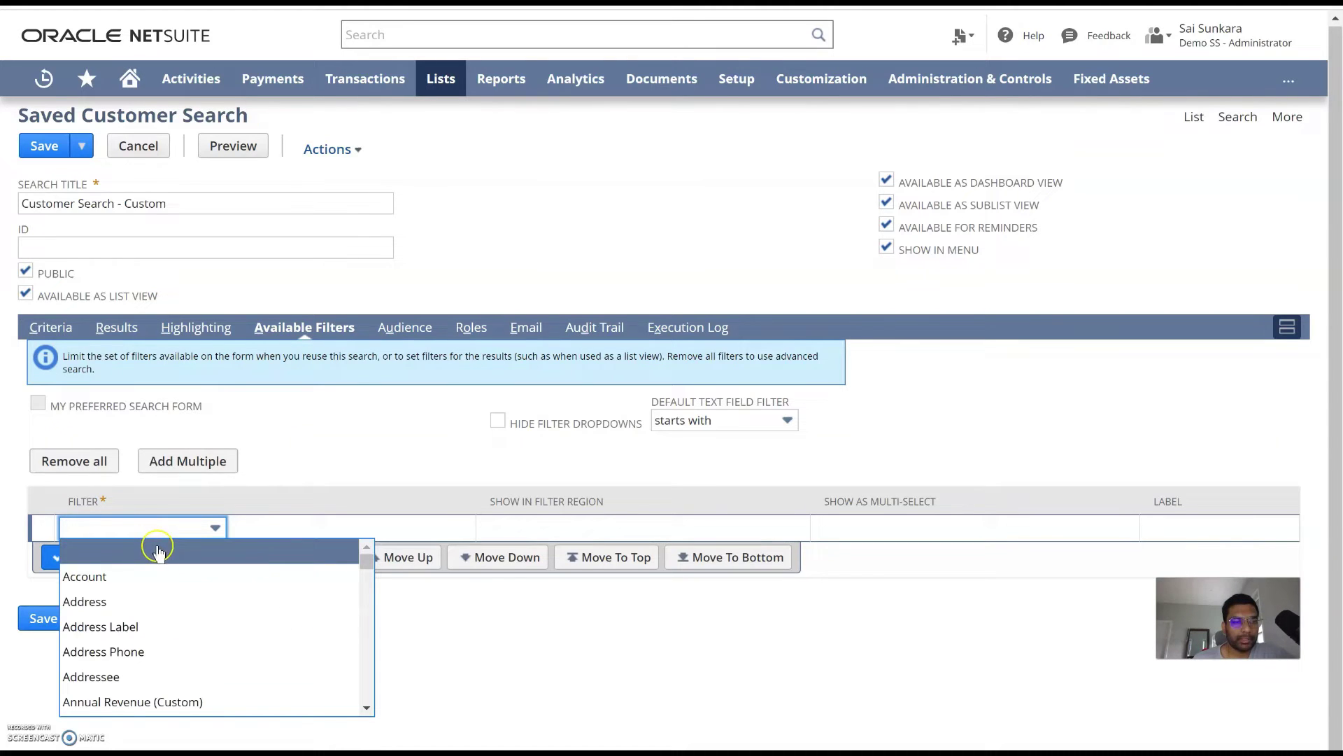
scroll(175, 596, down, 6)
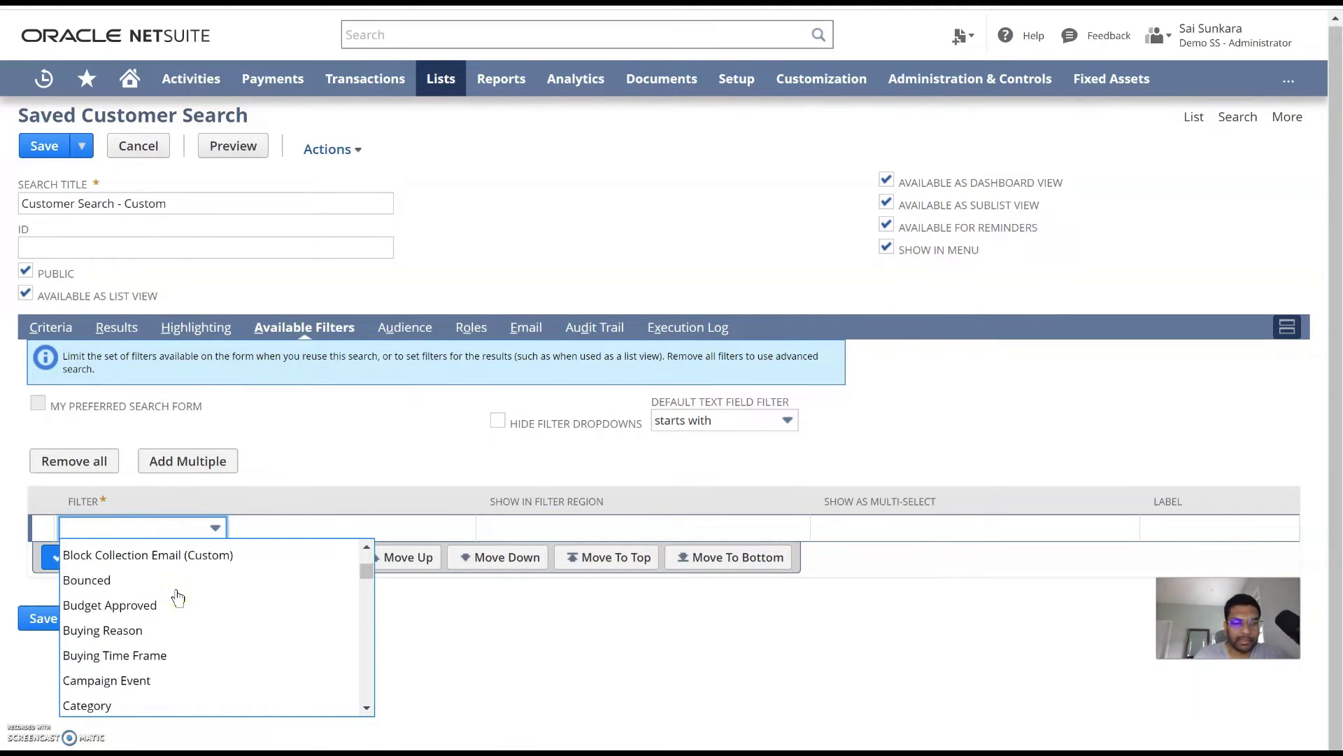
text(Sub of)
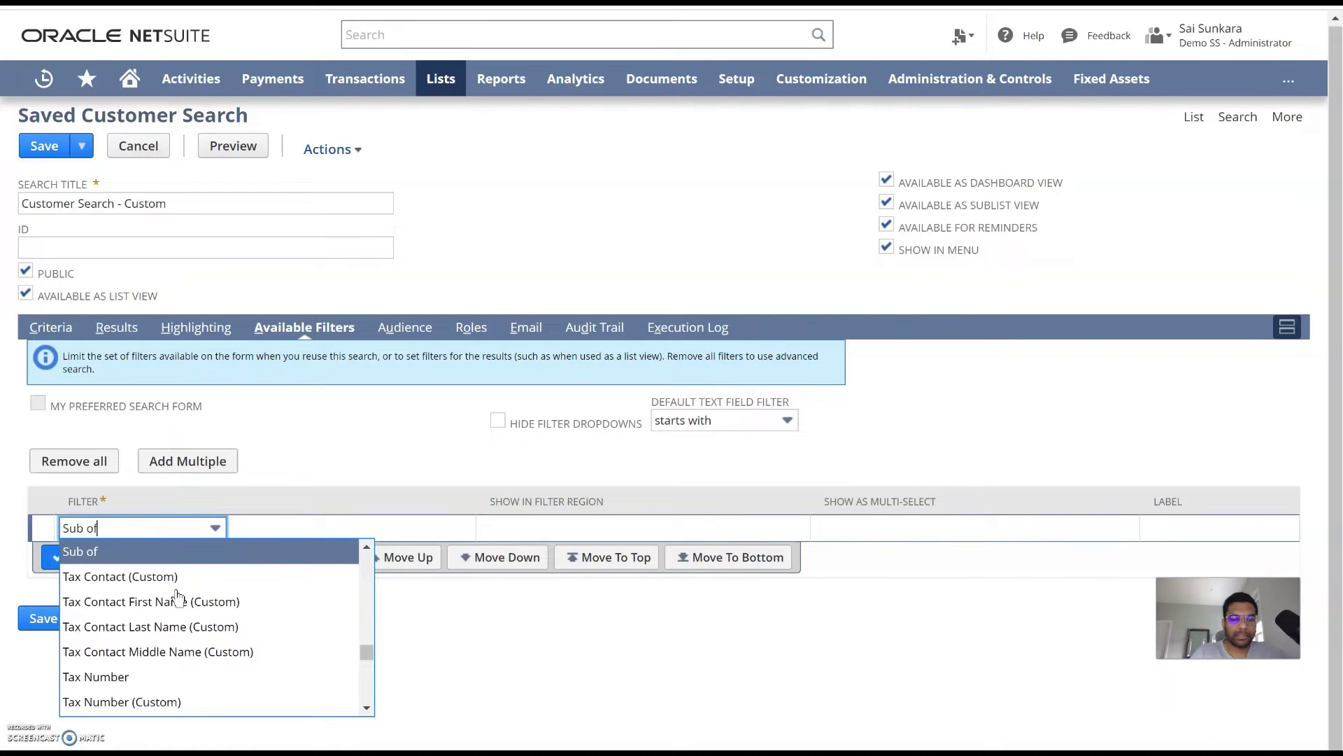
key(BackSpace)
key(BackSpace)
key(BackSpace)
key(BackSpace)
text(ubsidiary Fields...)
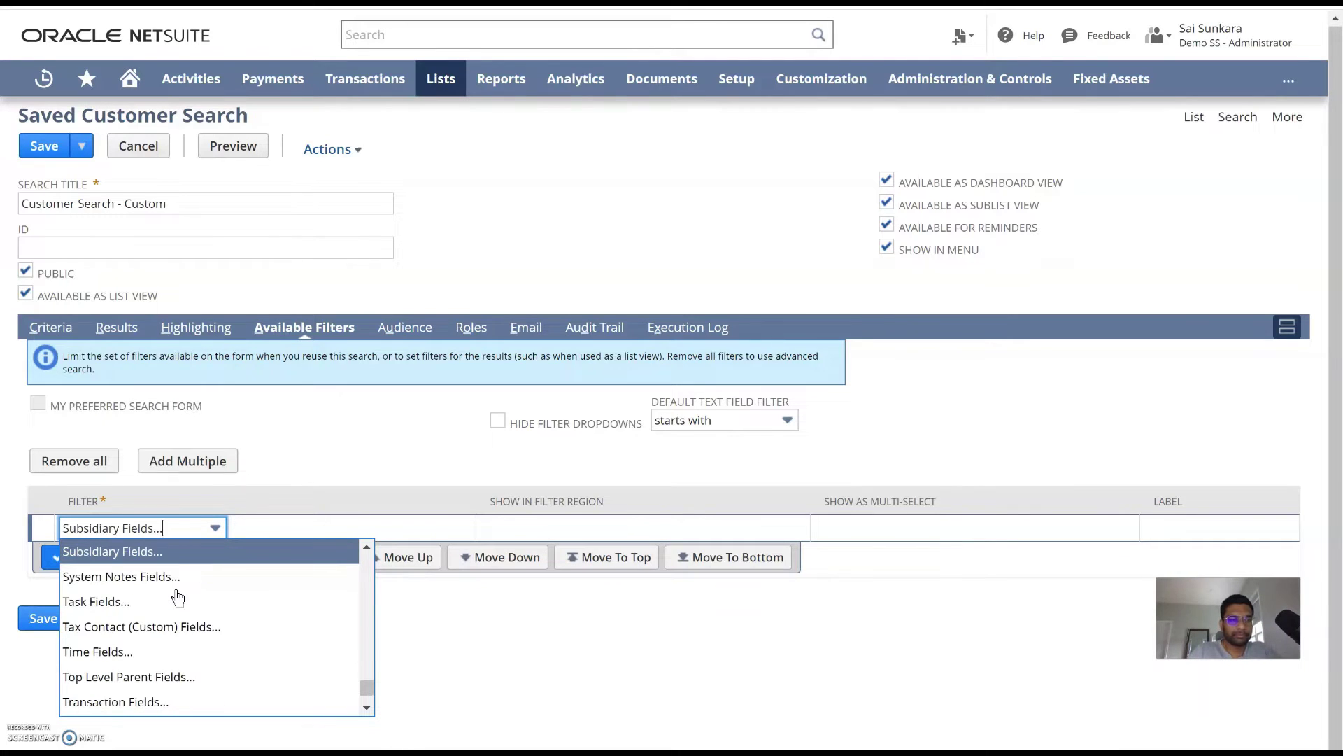
scroll(168, 560, up, 3)
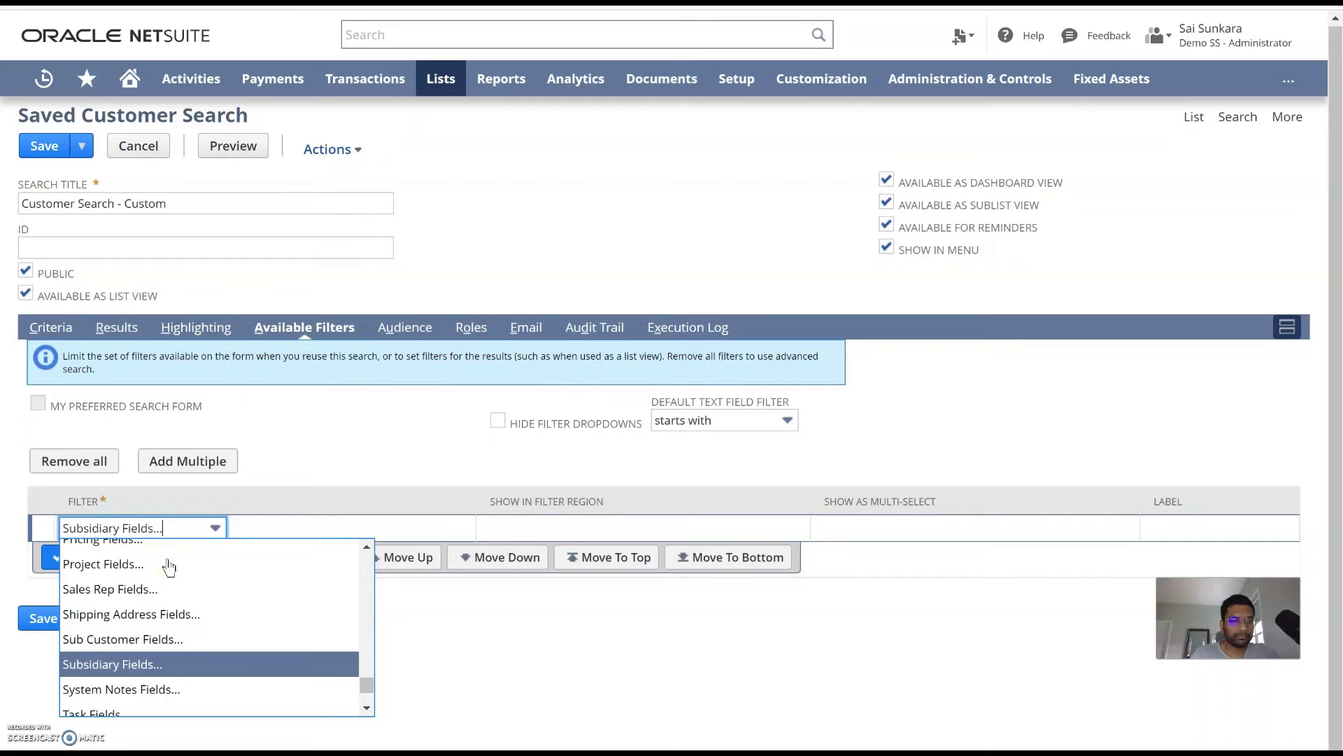
key(Down)
text(Sub of)
scroll(168, 564, up, 2)
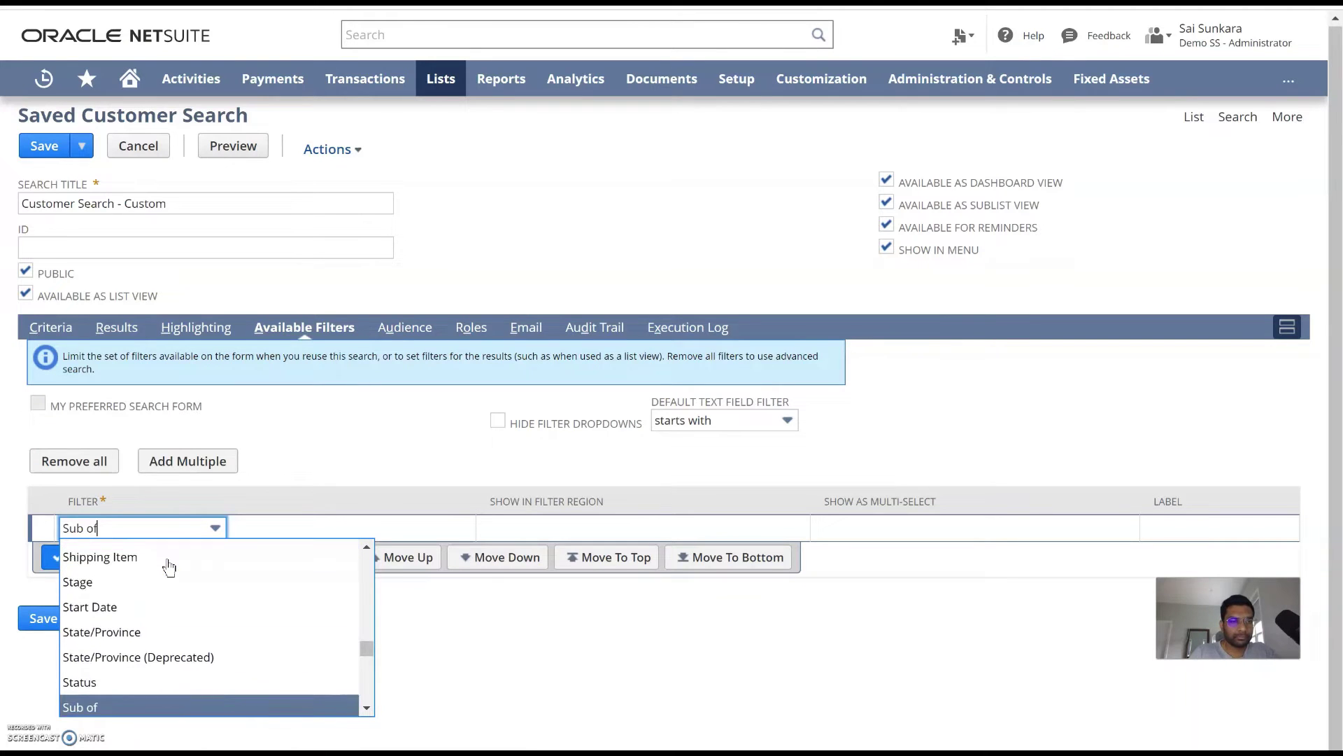
key(BackSpace)
key(BackSpace)
key(BackSpace)
text(sidiary Fields...)
click(166, 557)
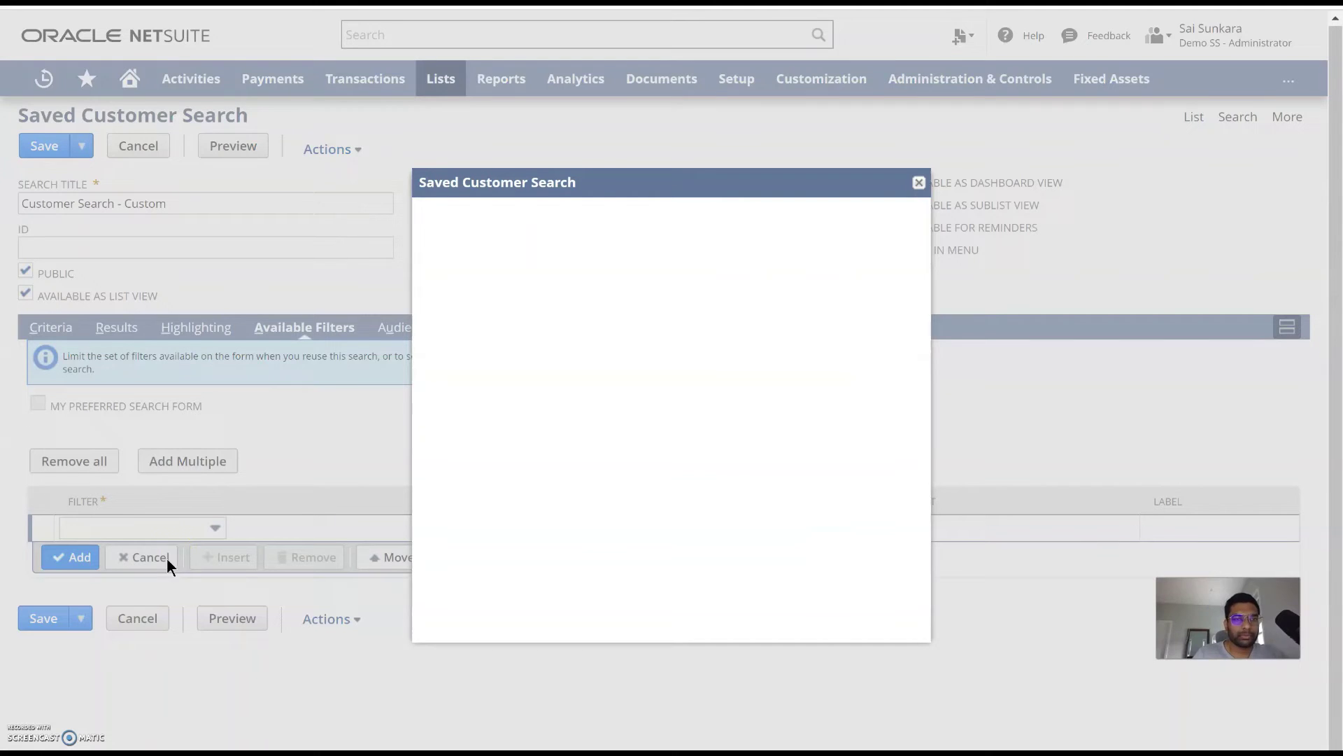
Step: Set the filter to Subsidiary : Name, show it in the filter region, and add it
click(561, 286)
text(Name)
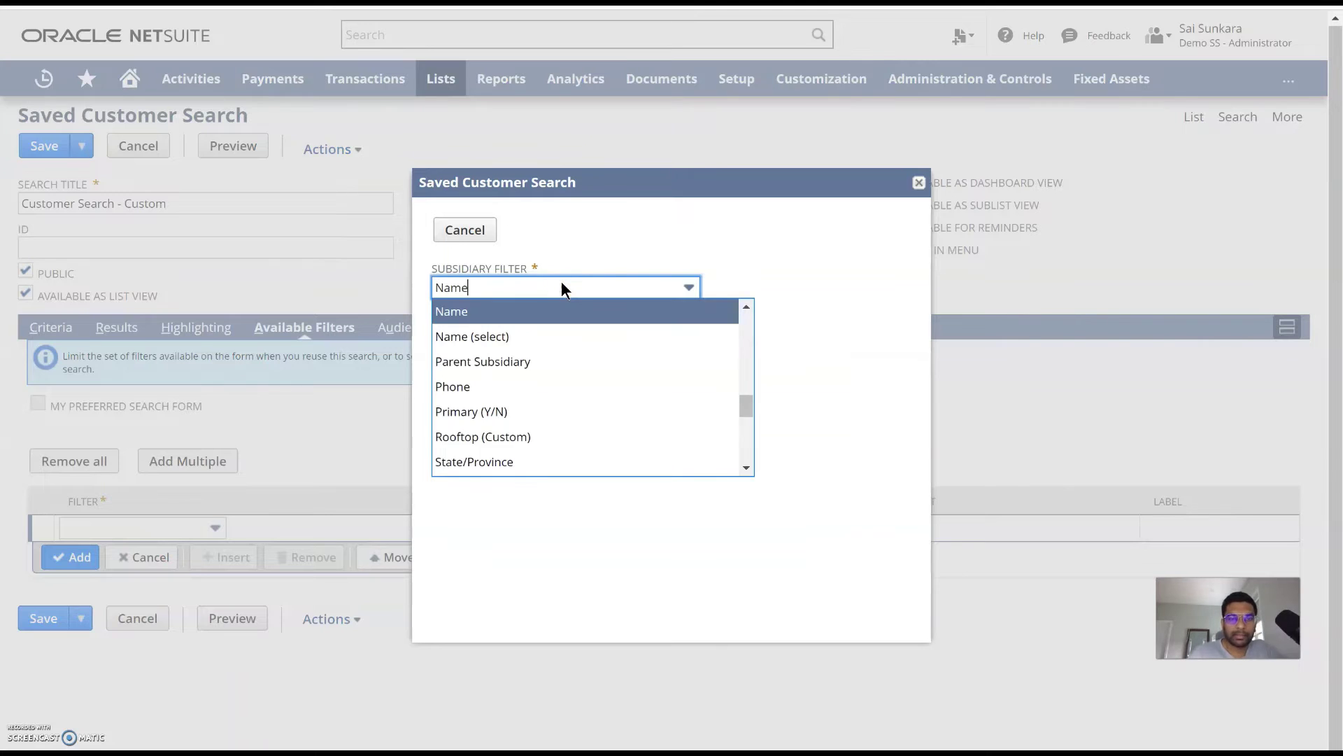
key(Return)
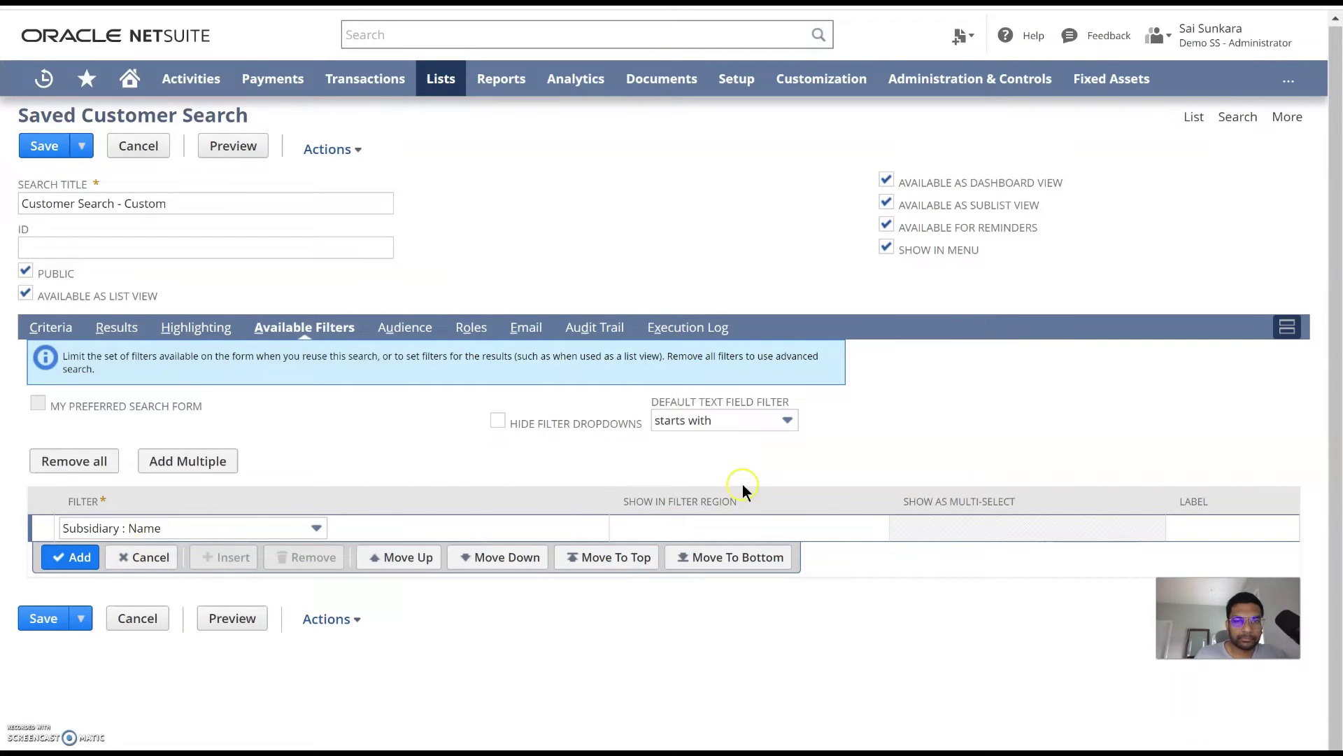
click(669, 524)
click(368, 527)
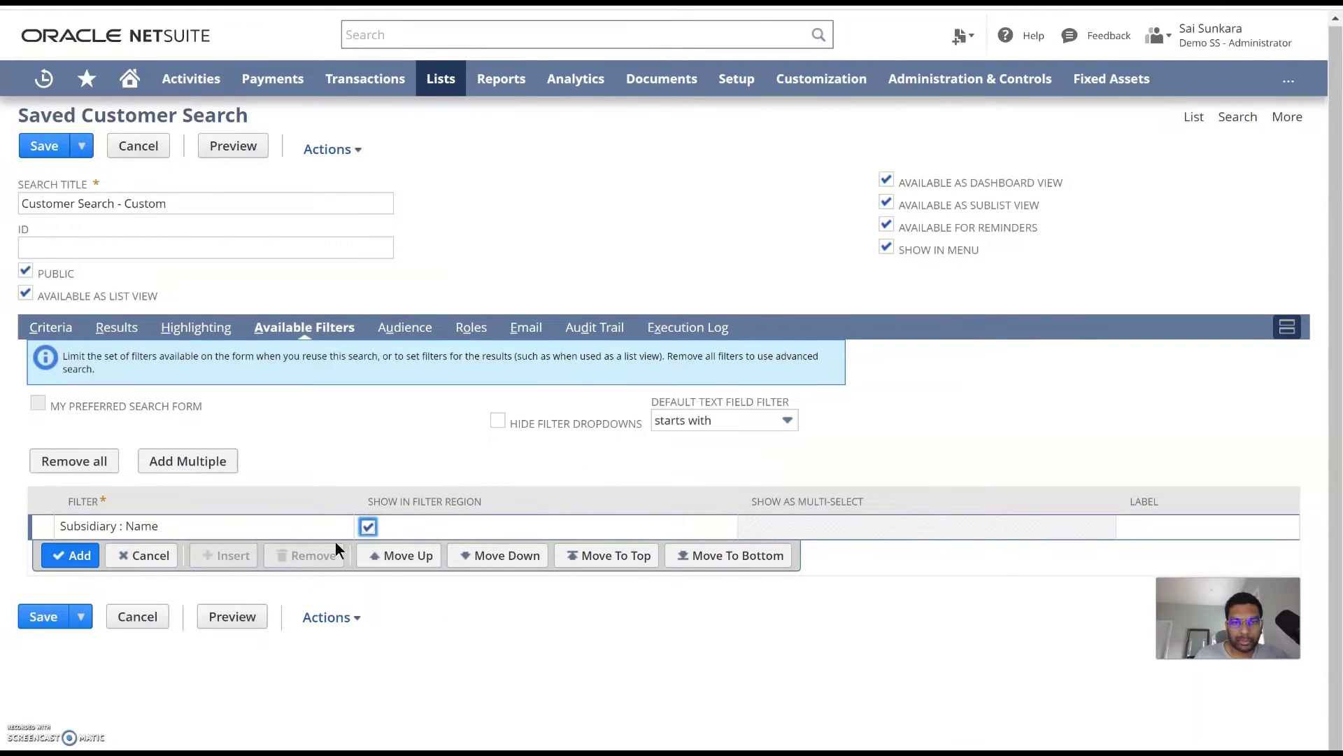
click(71, 555)
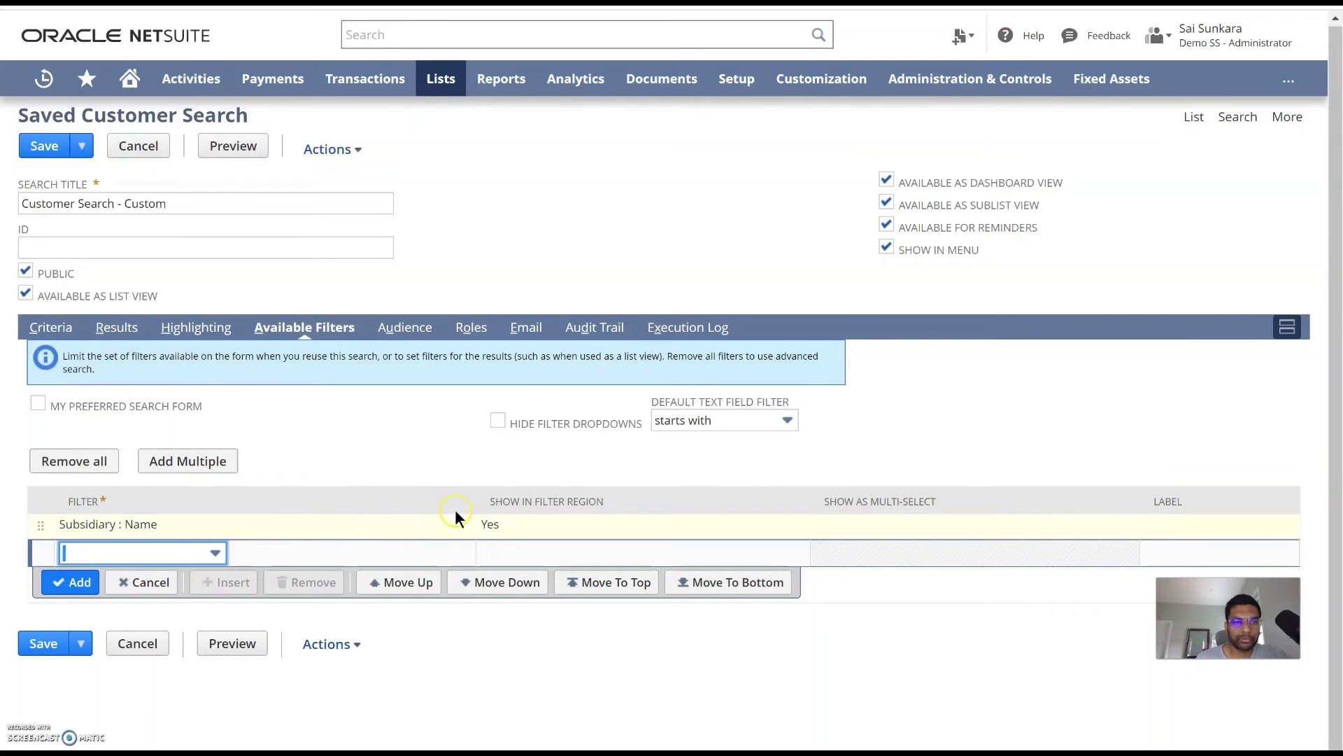
click(403, 335)
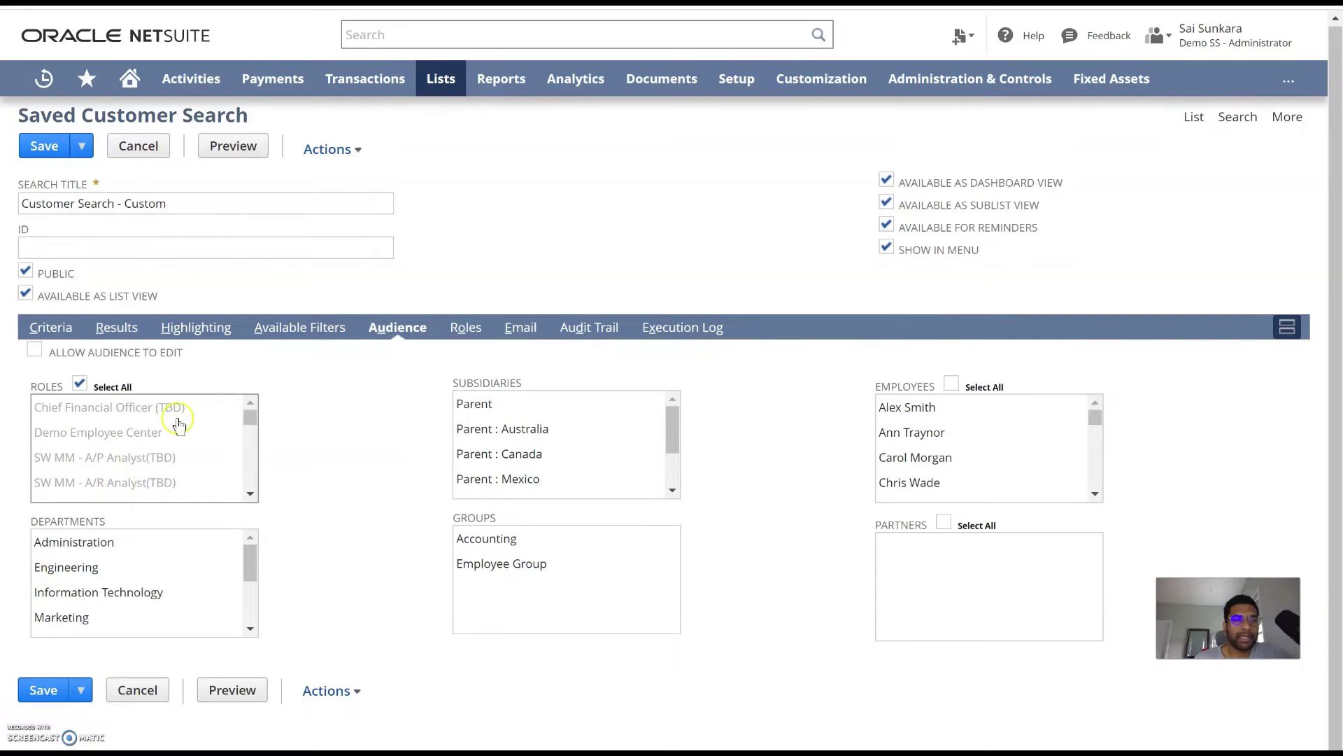
Step: Show the Roles subtab and review each role's List, Form, Results, Dashboard and Sublist preferences
click(244, 412)
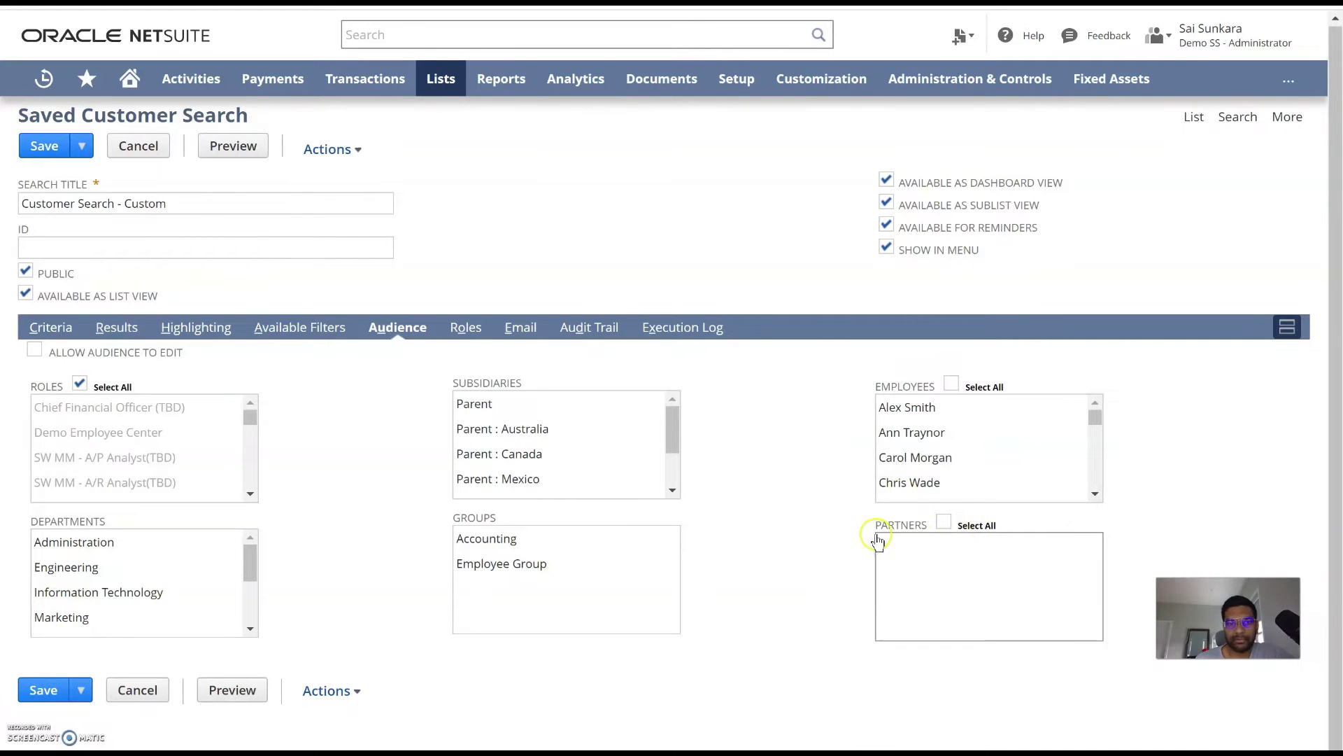
click(460, 328)
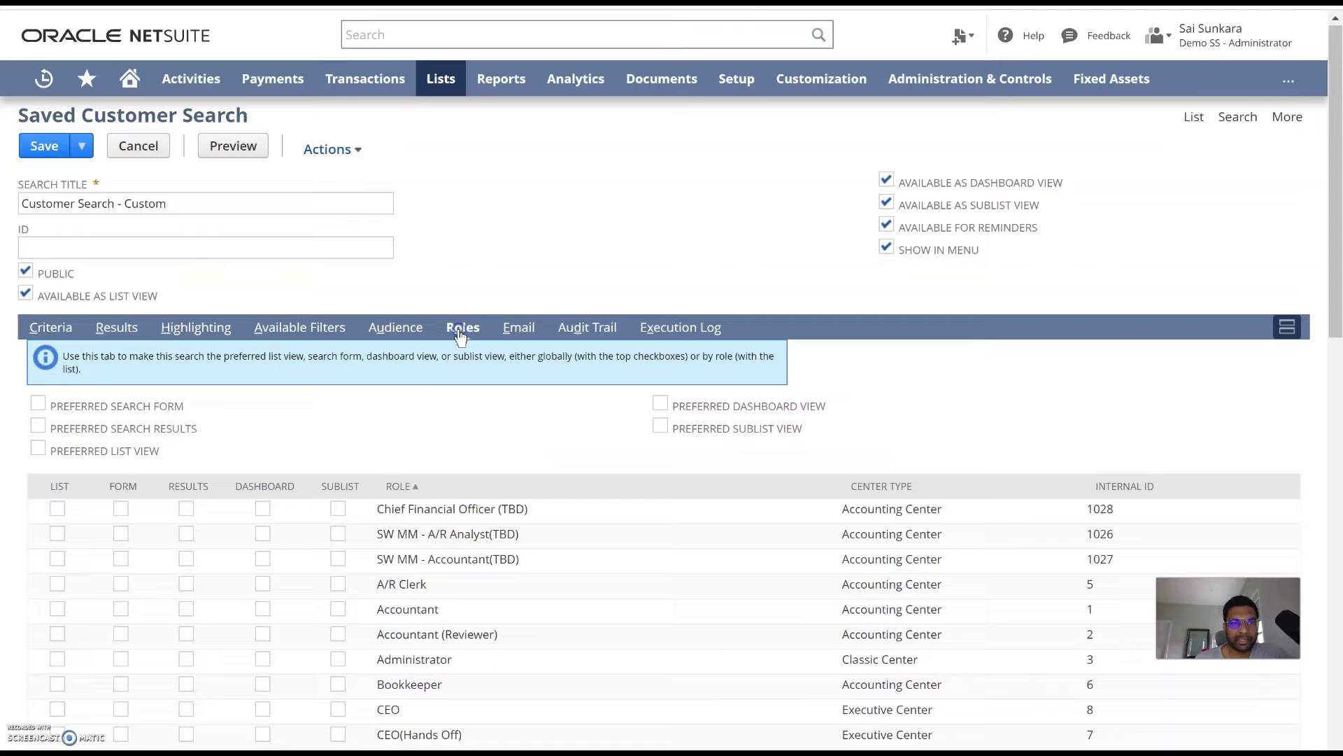
scroll(413, 488, down, 1)
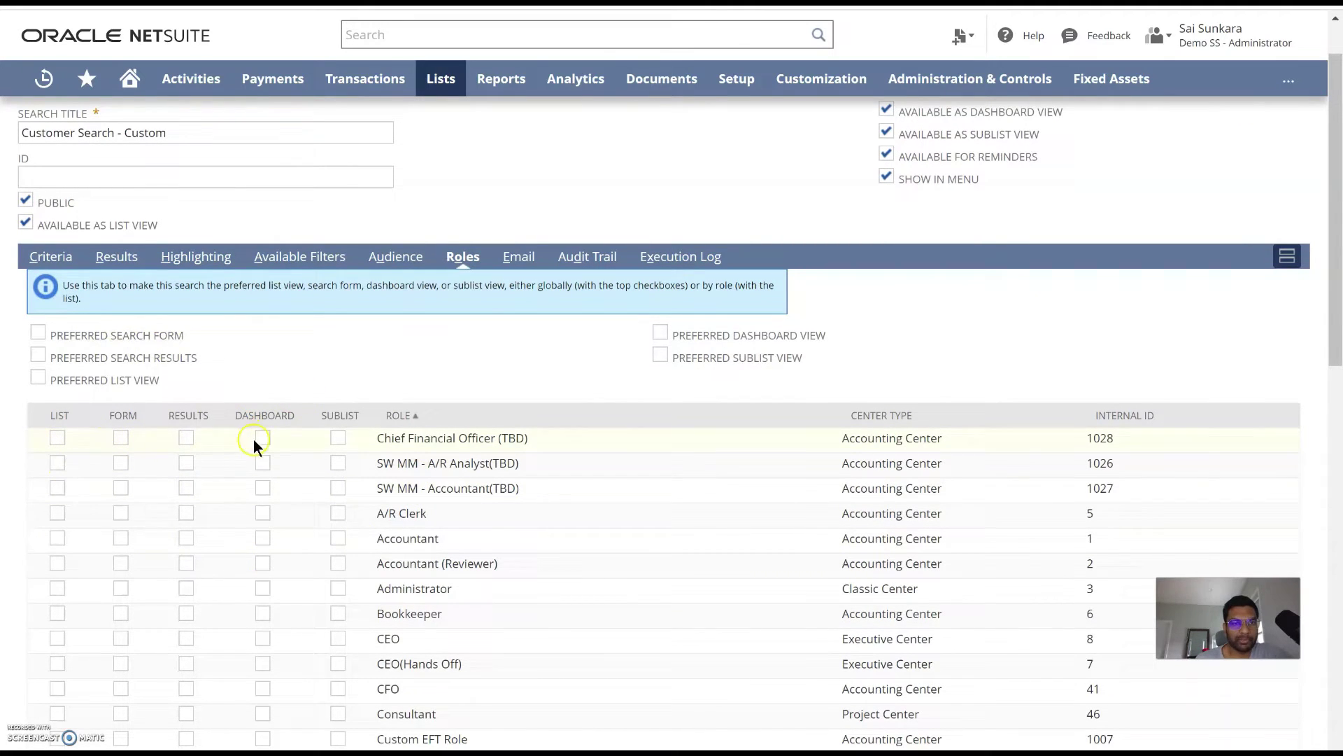
scroll(341, 448, down, 1)
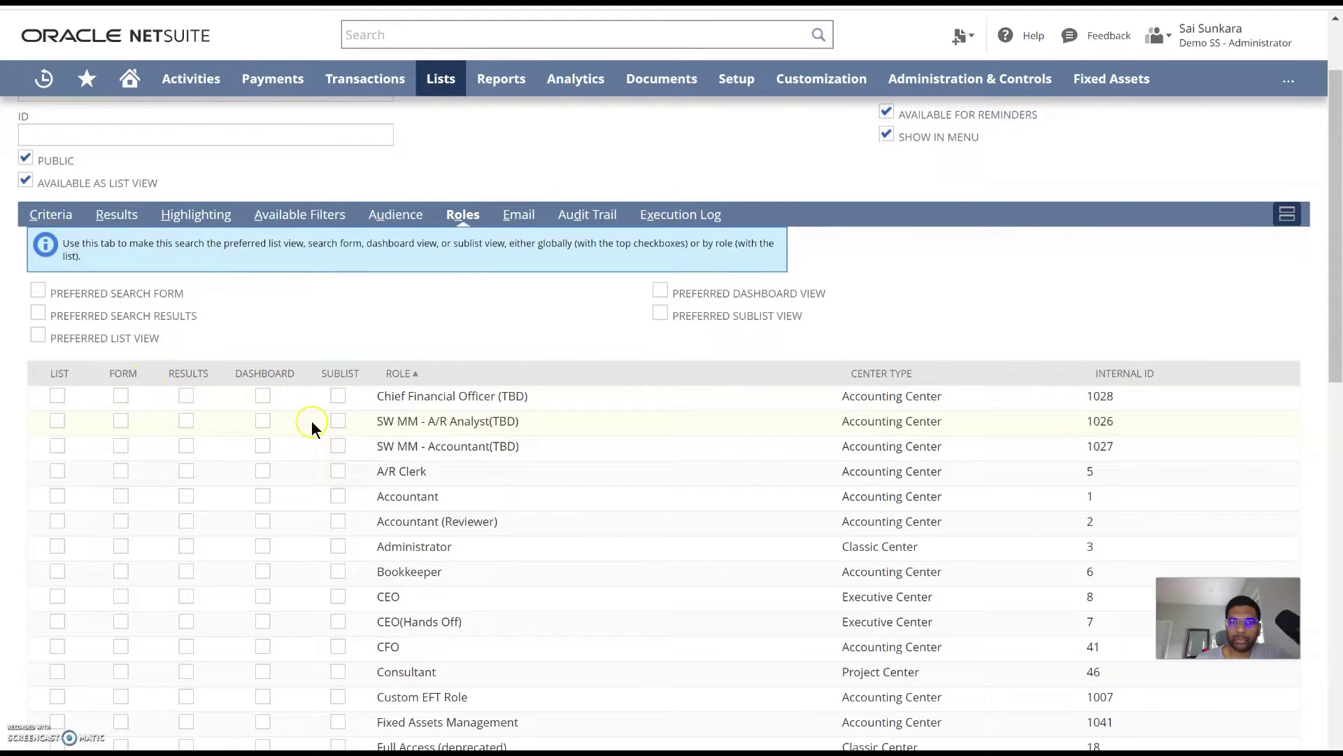
scroll(370, 418, up, 1)
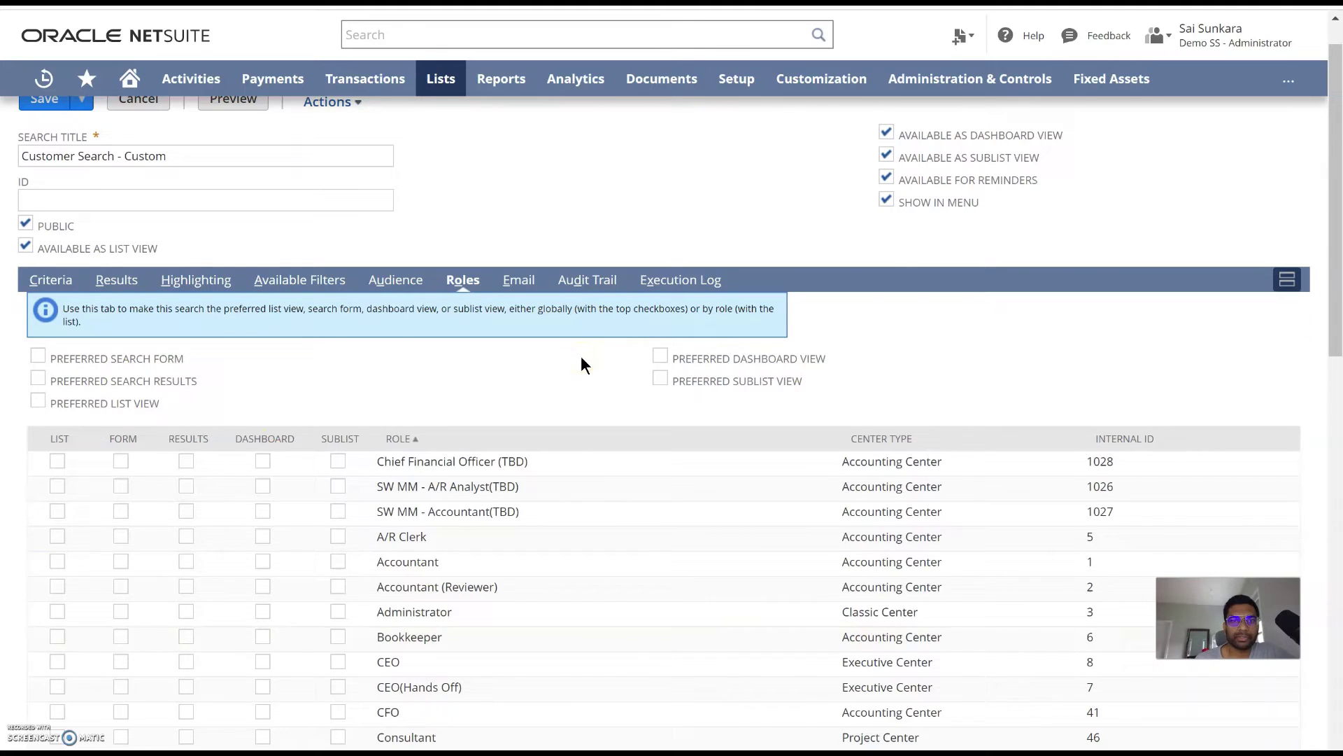
scroll(581, 355, up, 1)
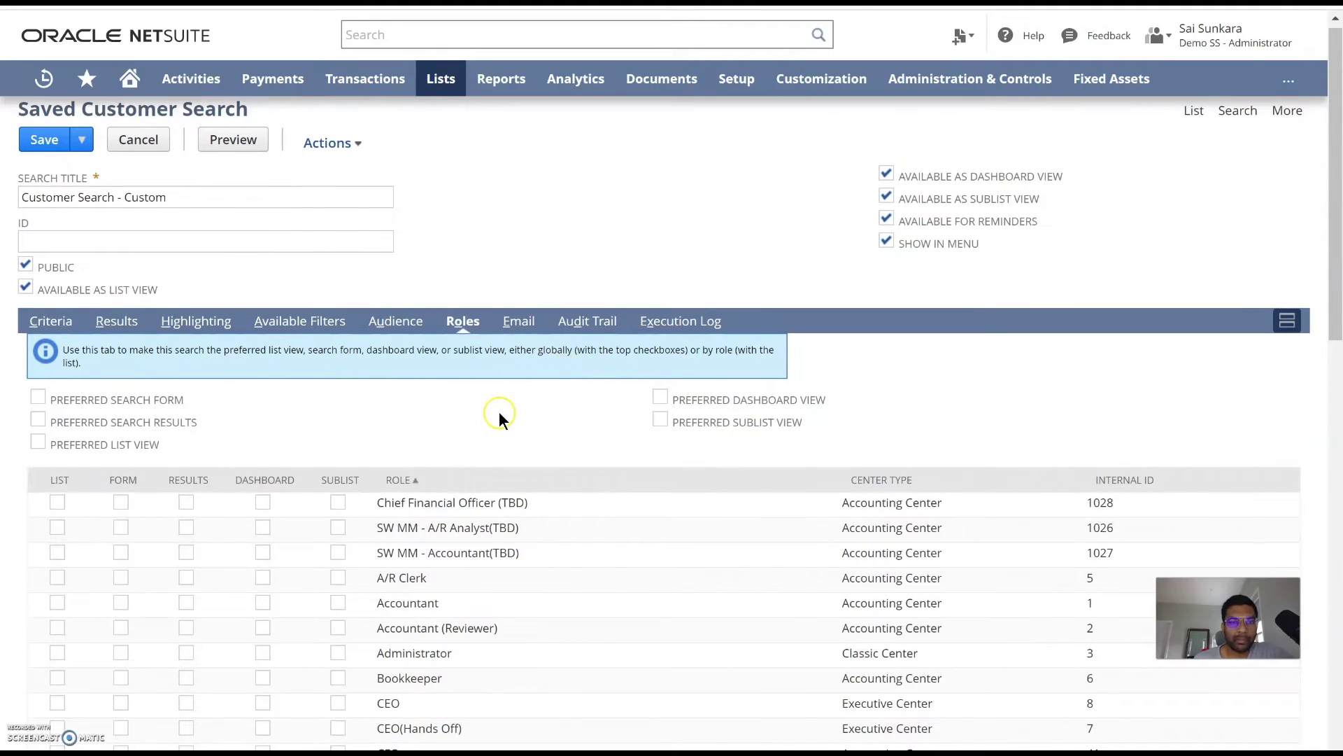
Step: On the Email tab, check the Recipients from Results field list, then view the Updated Fields conditions
click(521, 322)
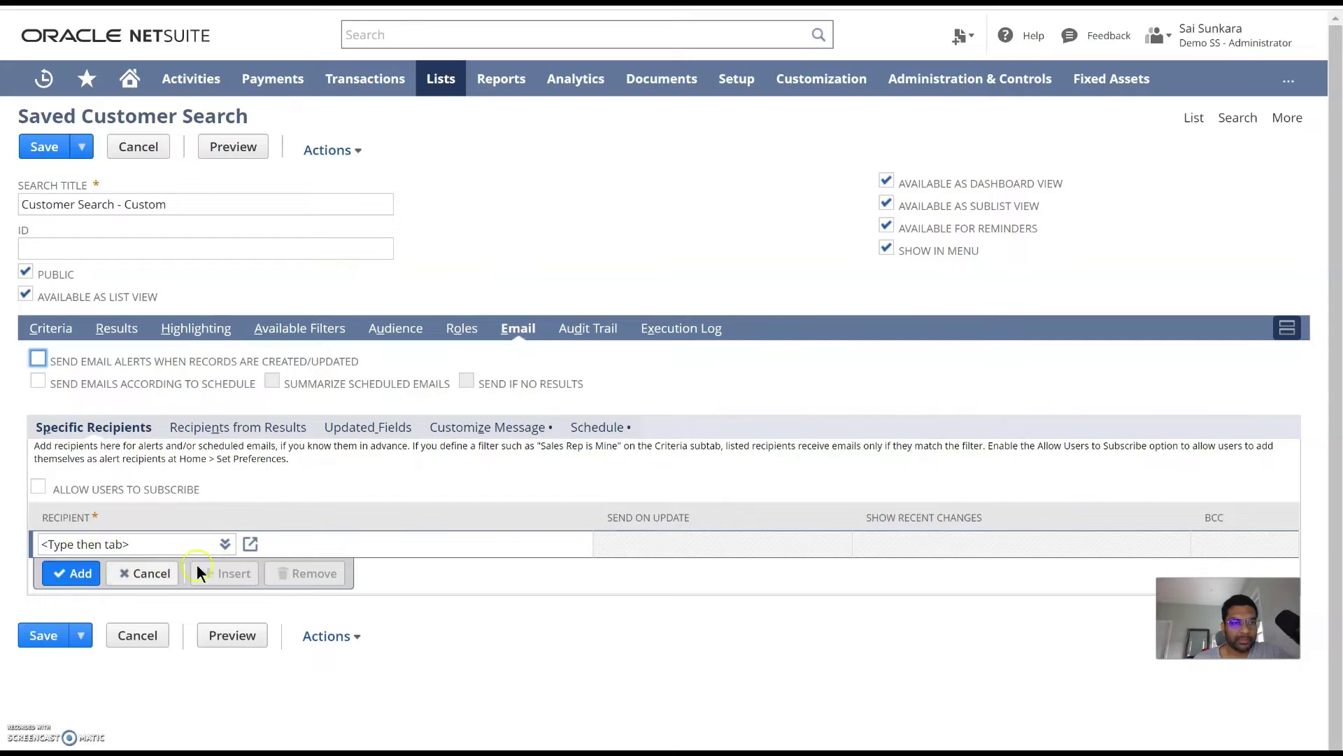
click(236, 429)
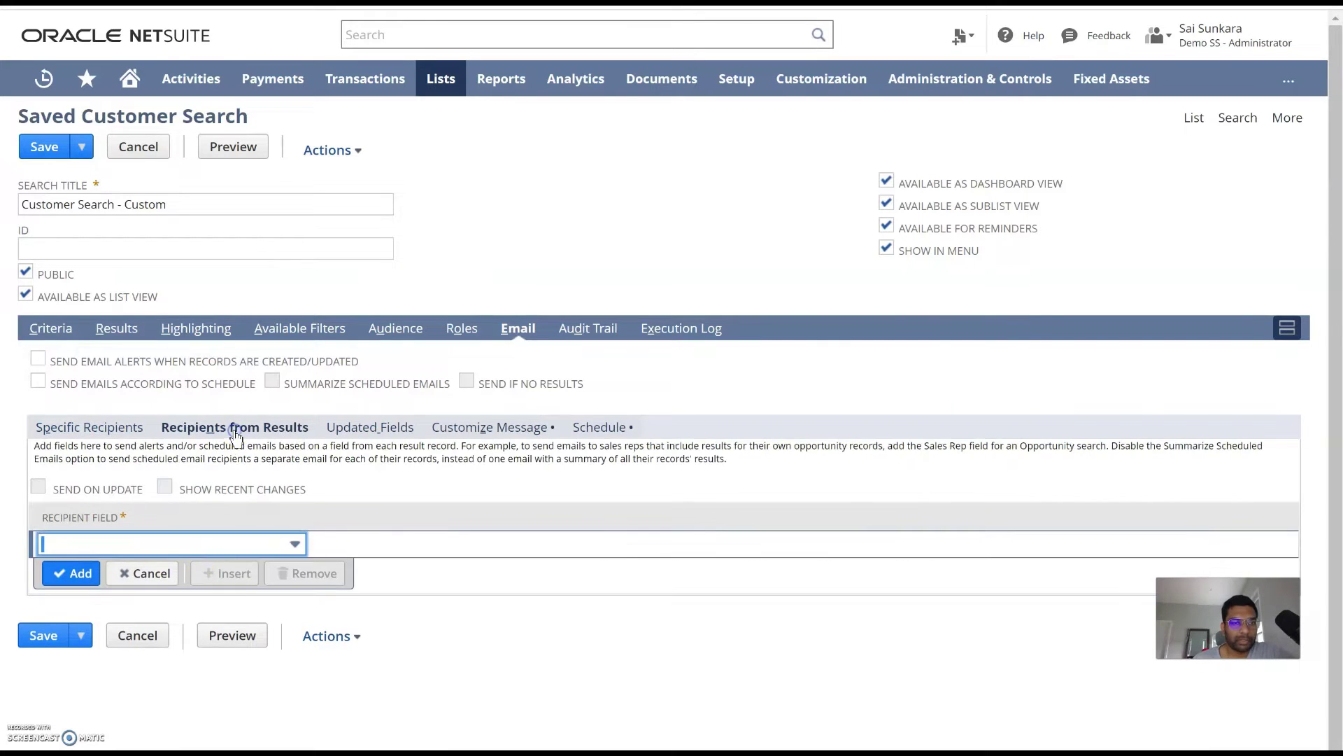
click(186, 545)
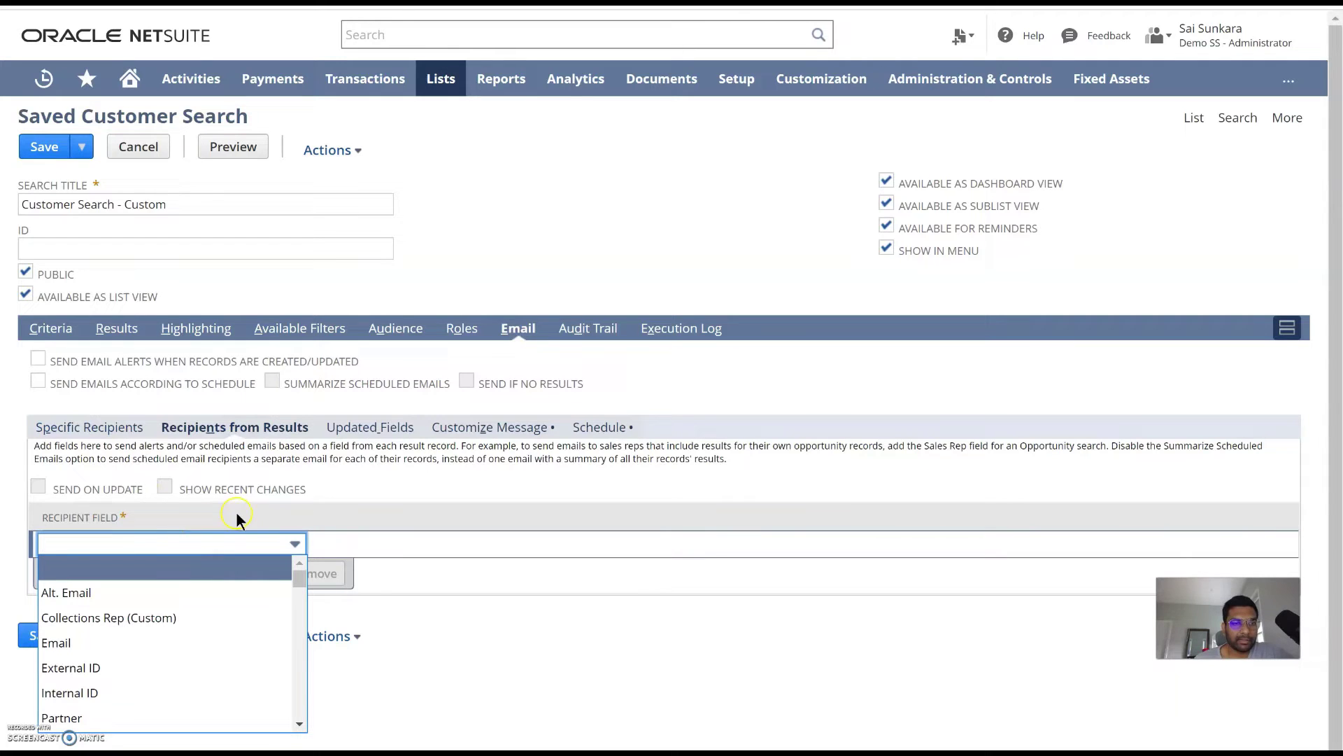
click(341, 486)
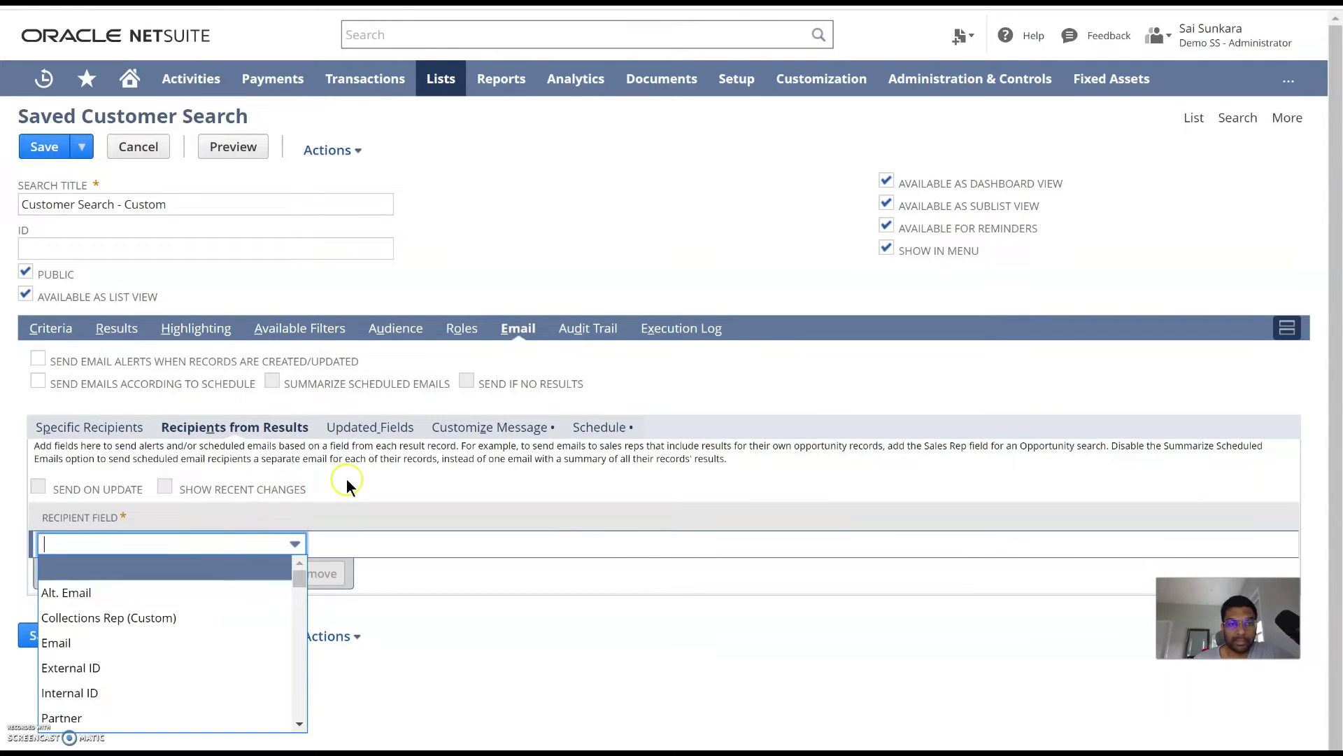
scroll(189, 616, down, 2)
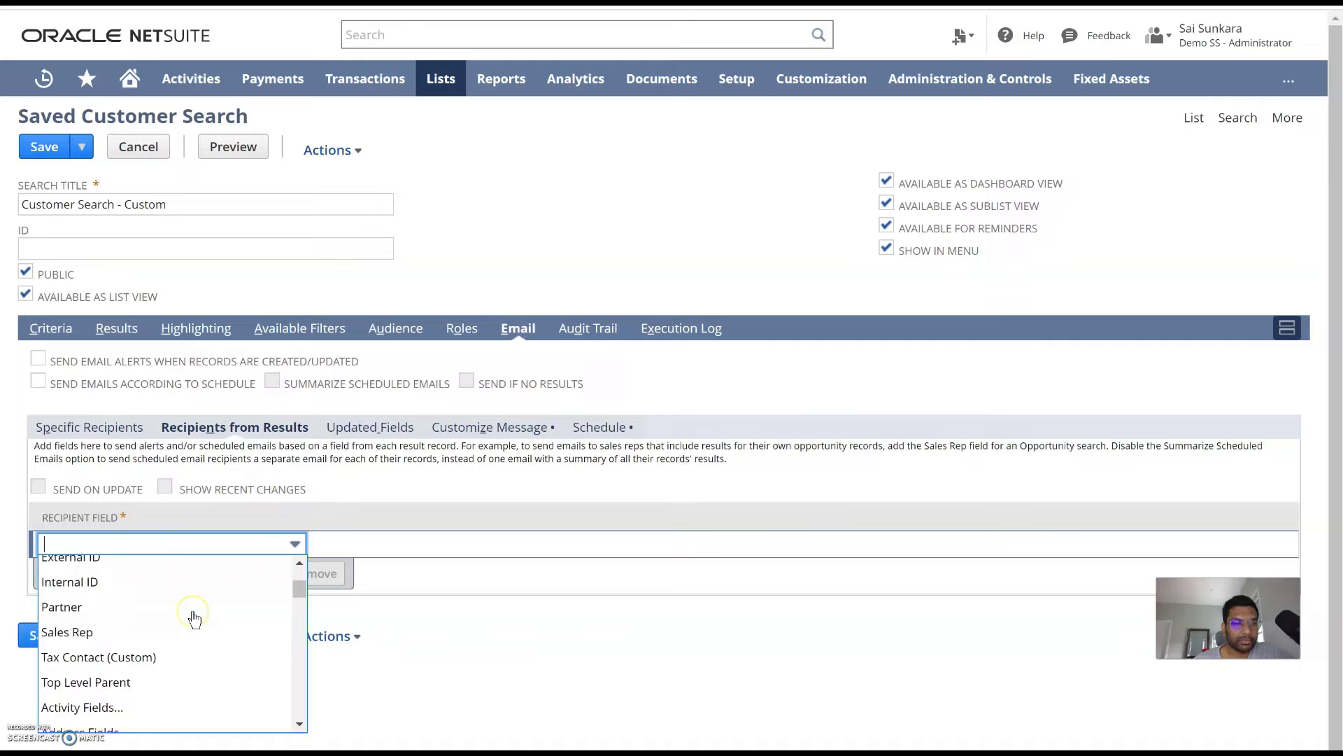
click(402, 492)
click(373, 427)
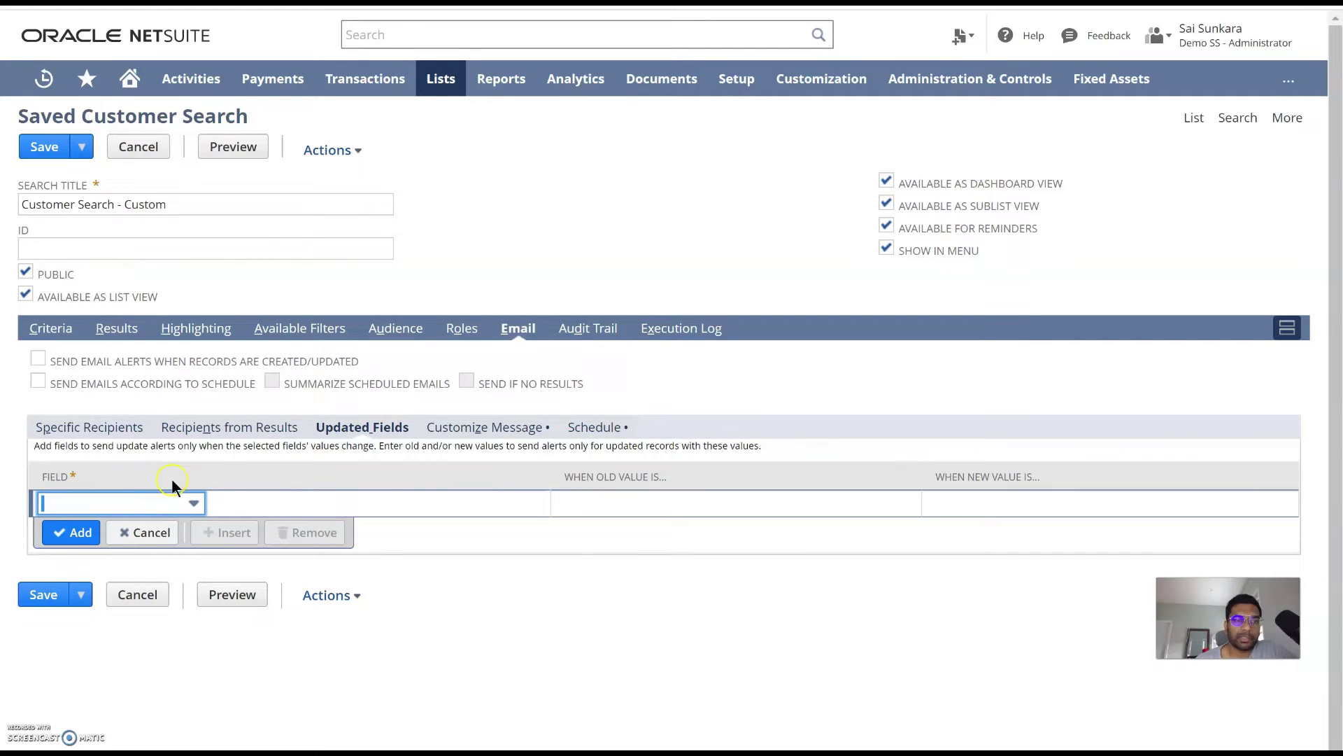
click(144, 500)
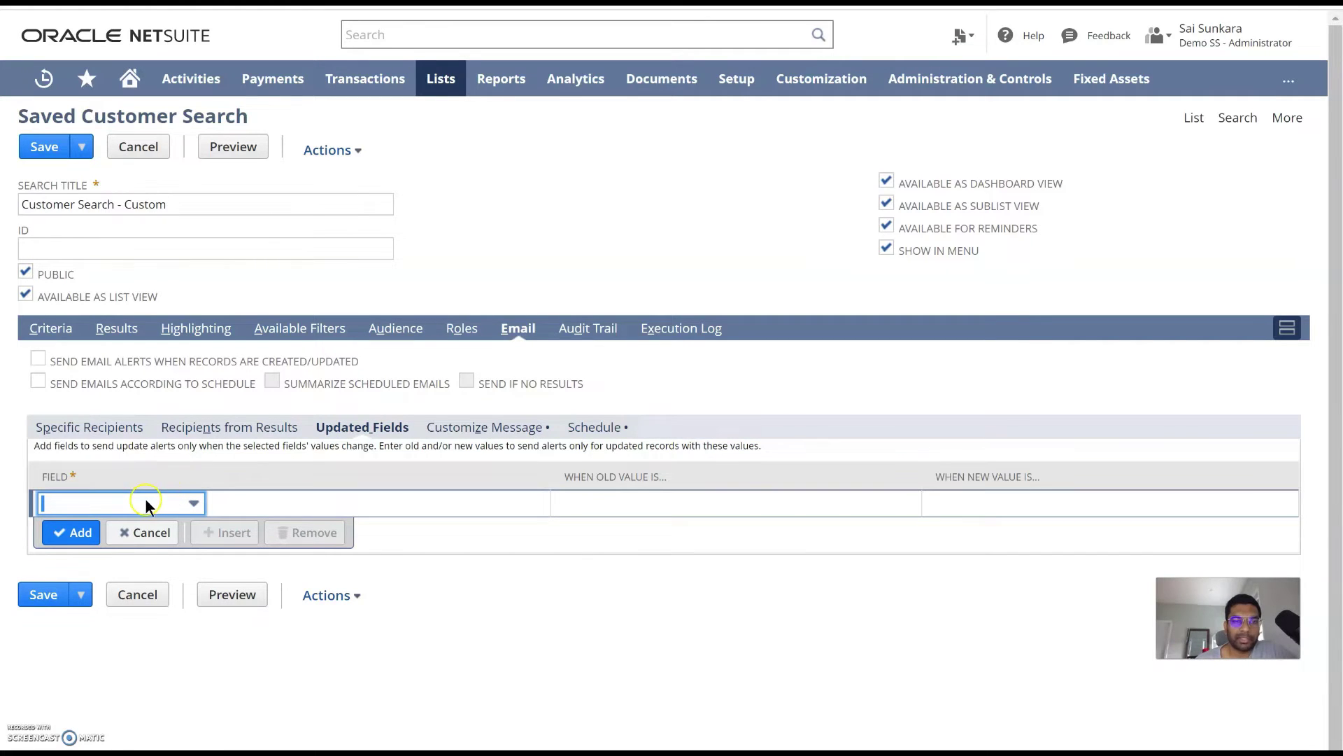
Step: Show Customize Message and step through the From, Subject and Introduction fields
click(498, 432)
scroll(225, 542, down, 4)
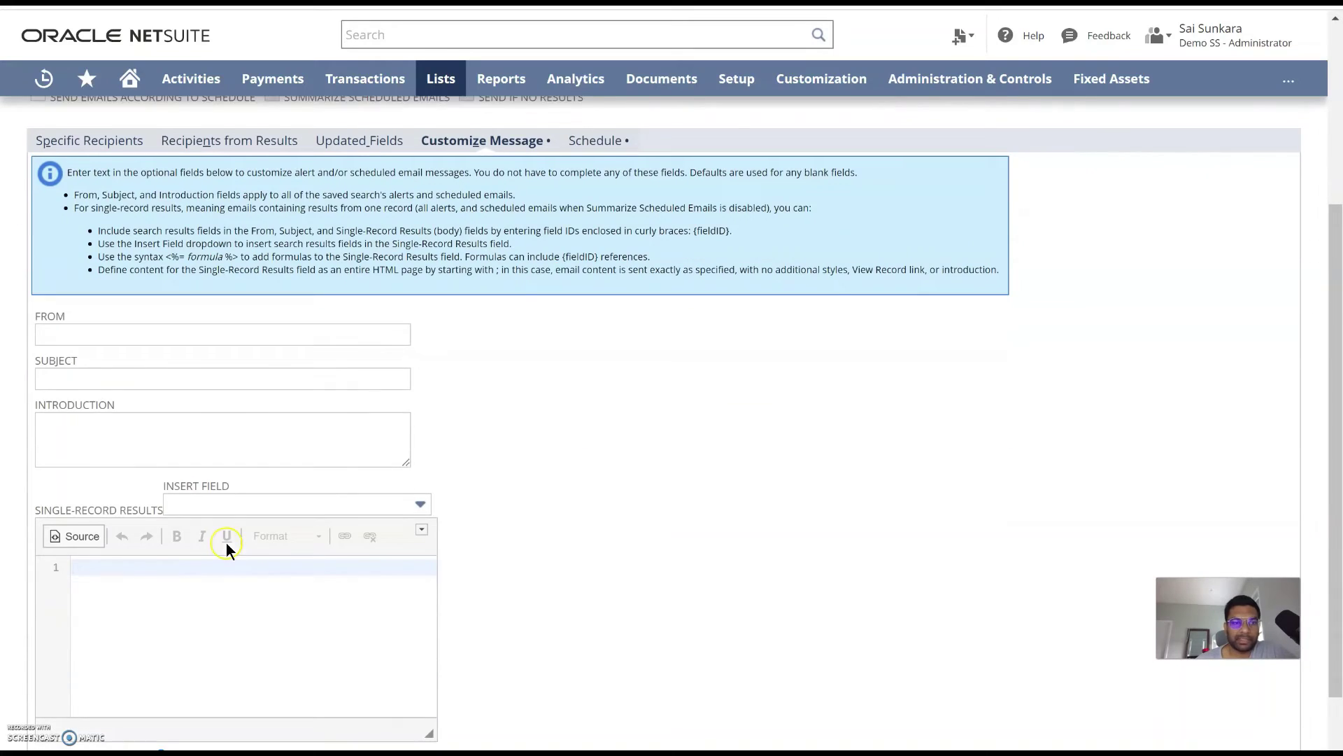
click(106, 343)
scroll(191, 472, down, 1)
click(133, 280)
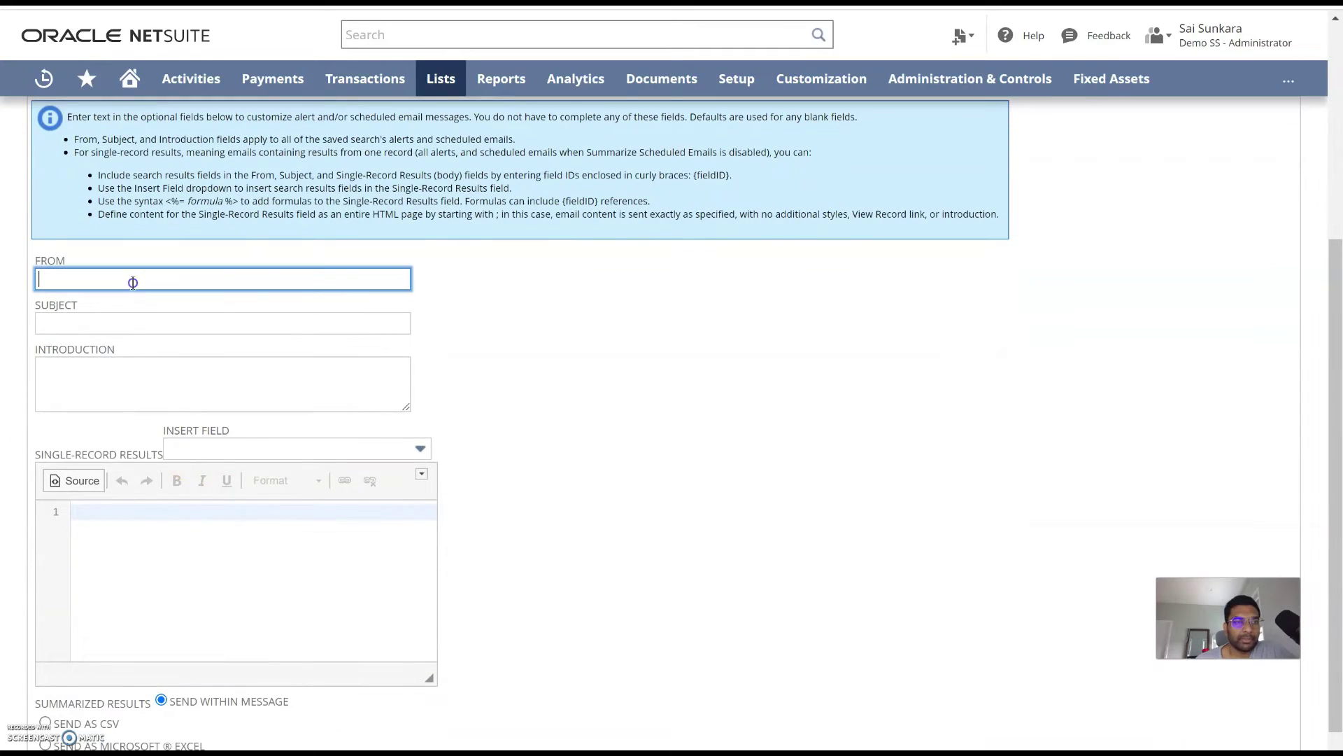
click(120, 319)
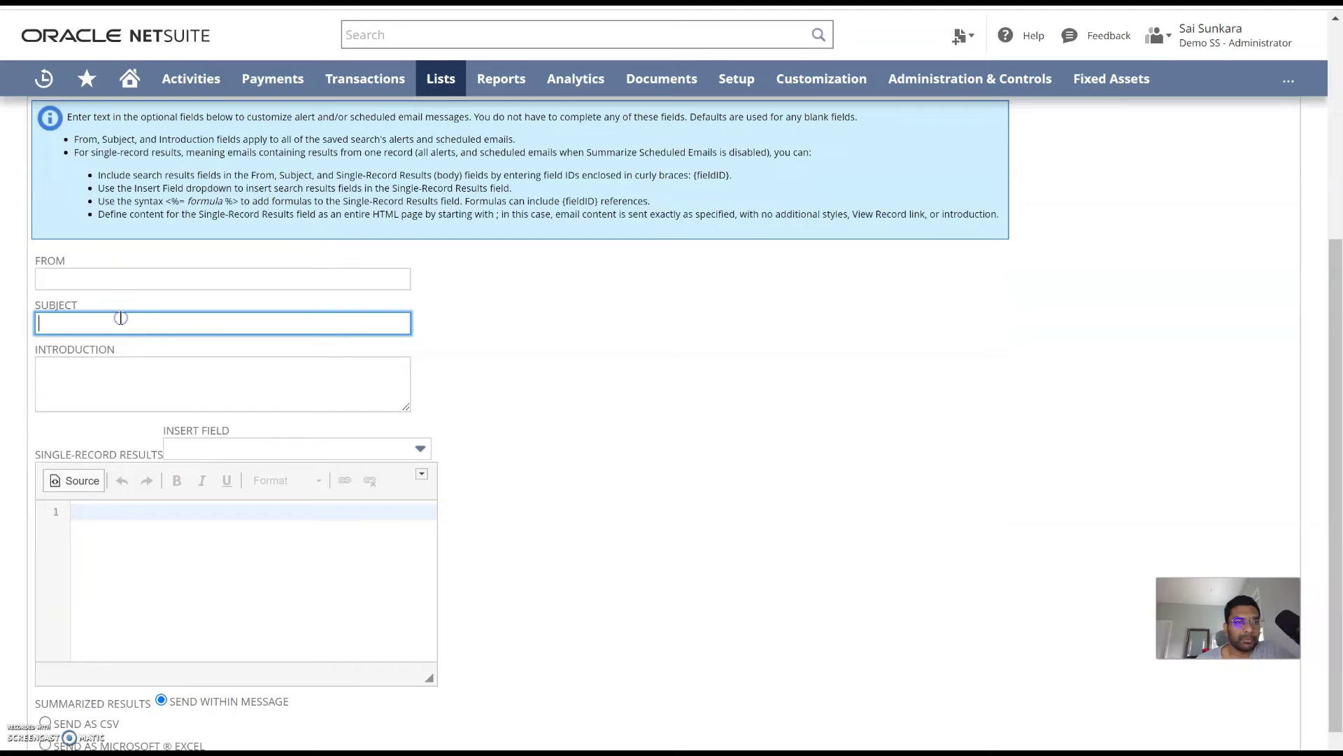
click(98, 389)
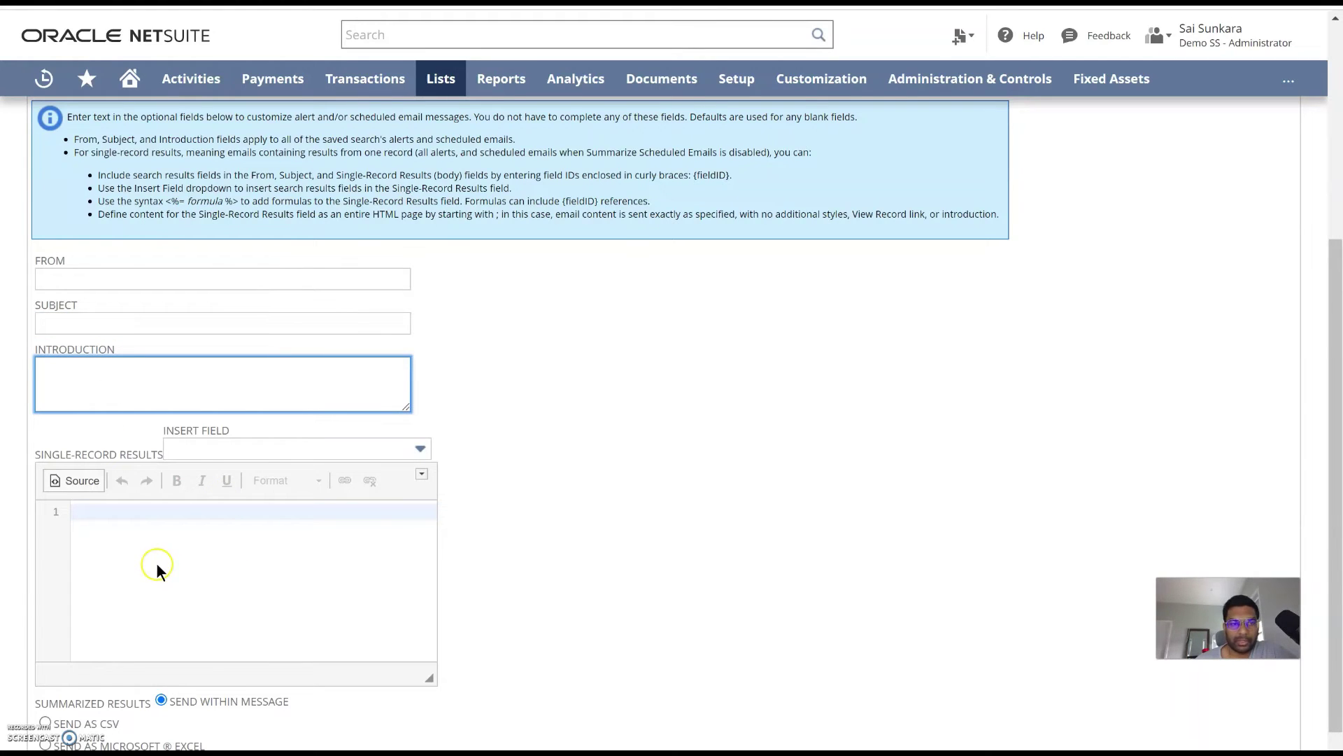
scroll(137, 436, down, 1)
scroll(161, 498, down, 1)
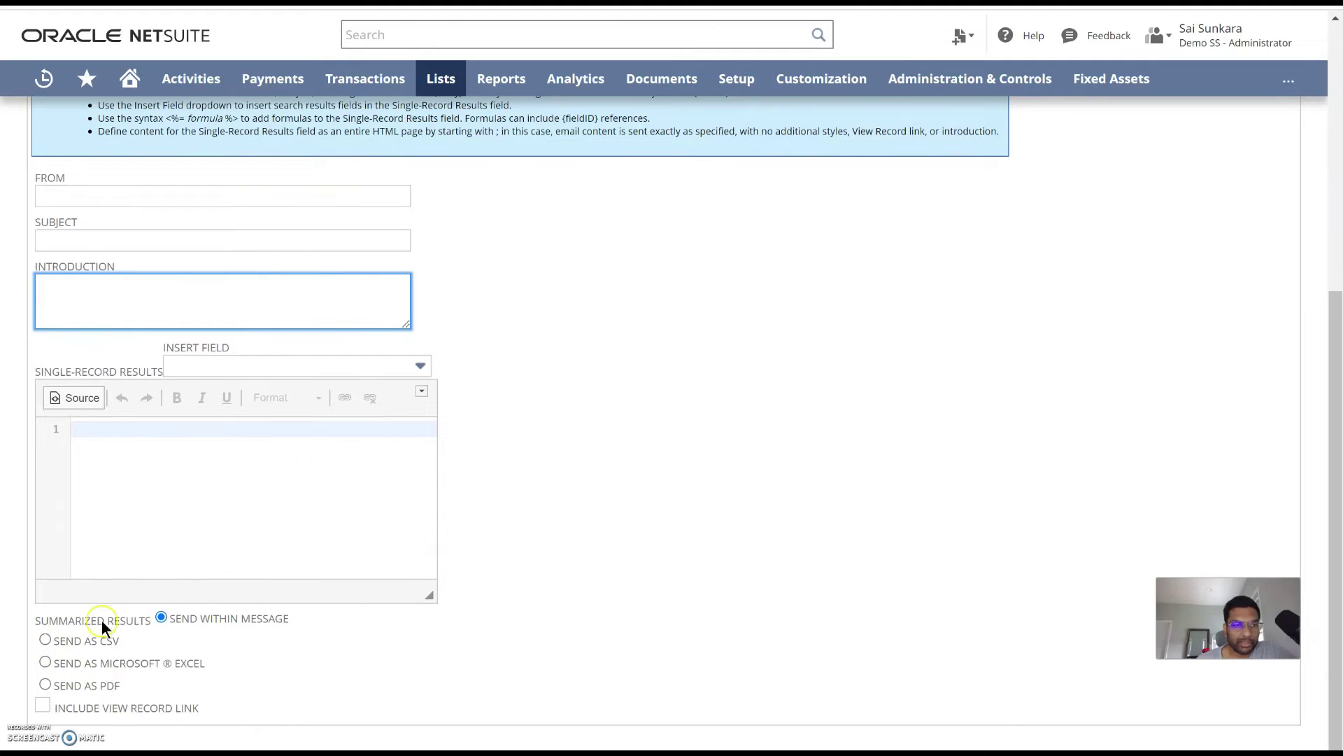
Step: Send summarized results as CSV and turn on Include View Record Link
click(44, 640)
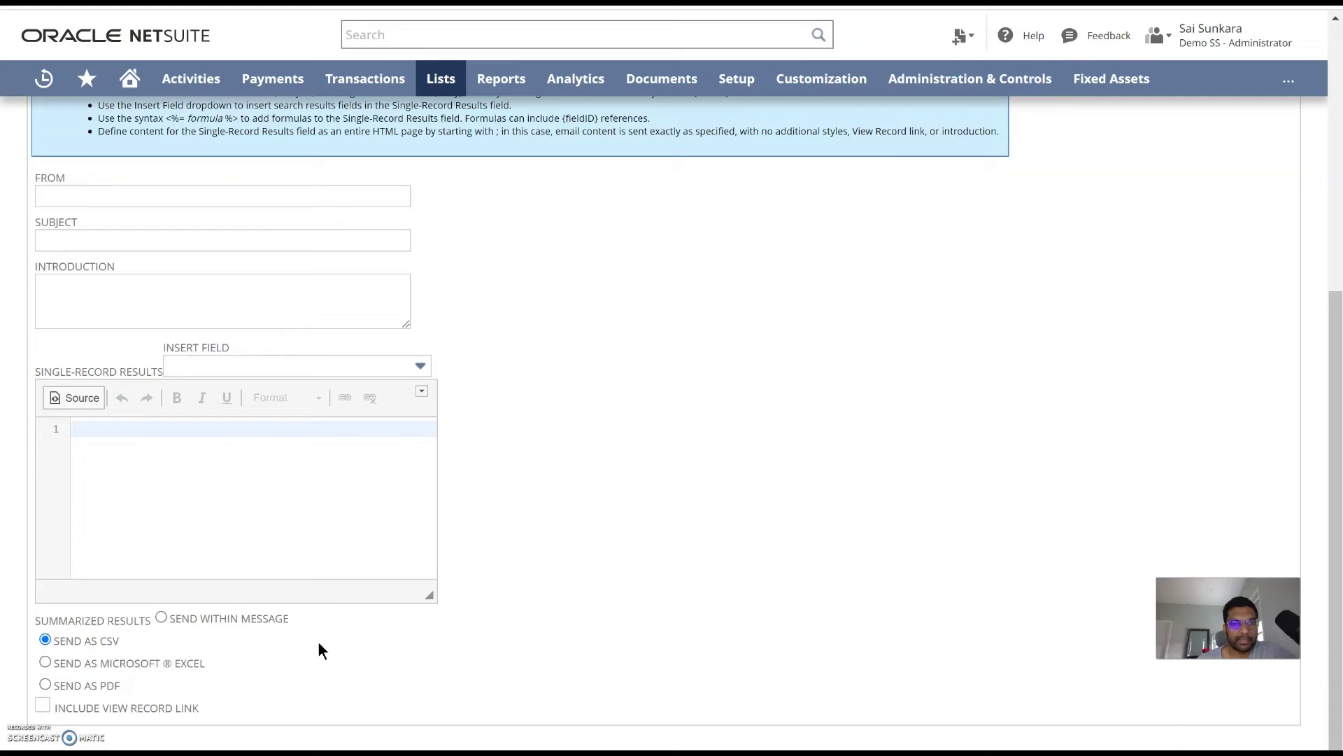
click(40, 708)
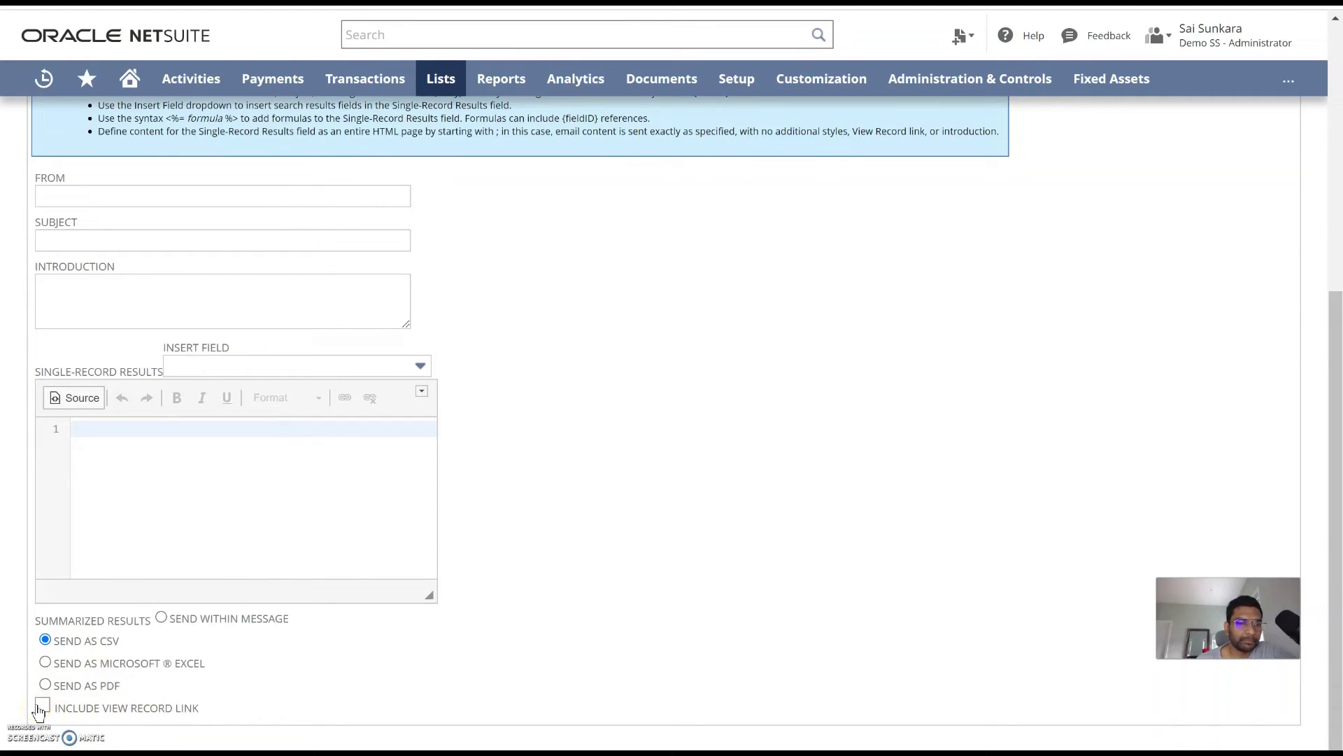
click(42, 707)
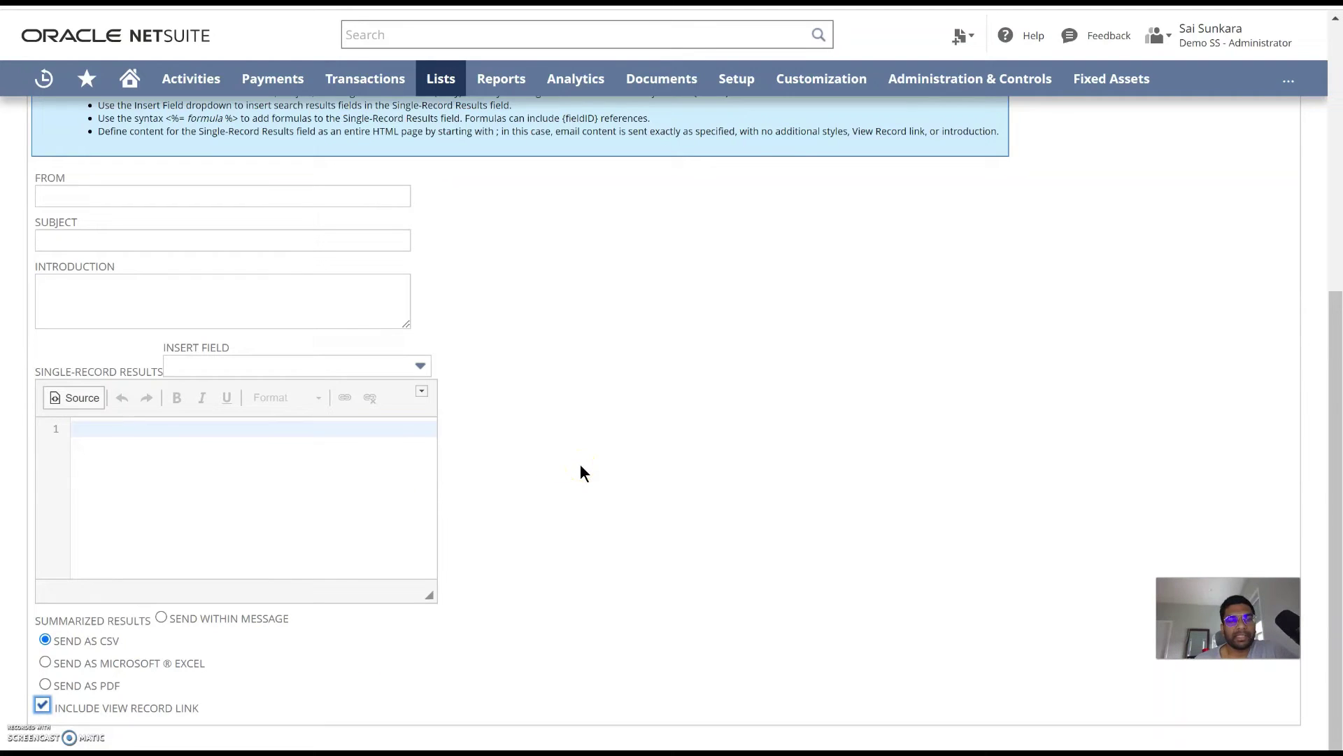
click(508, 446)
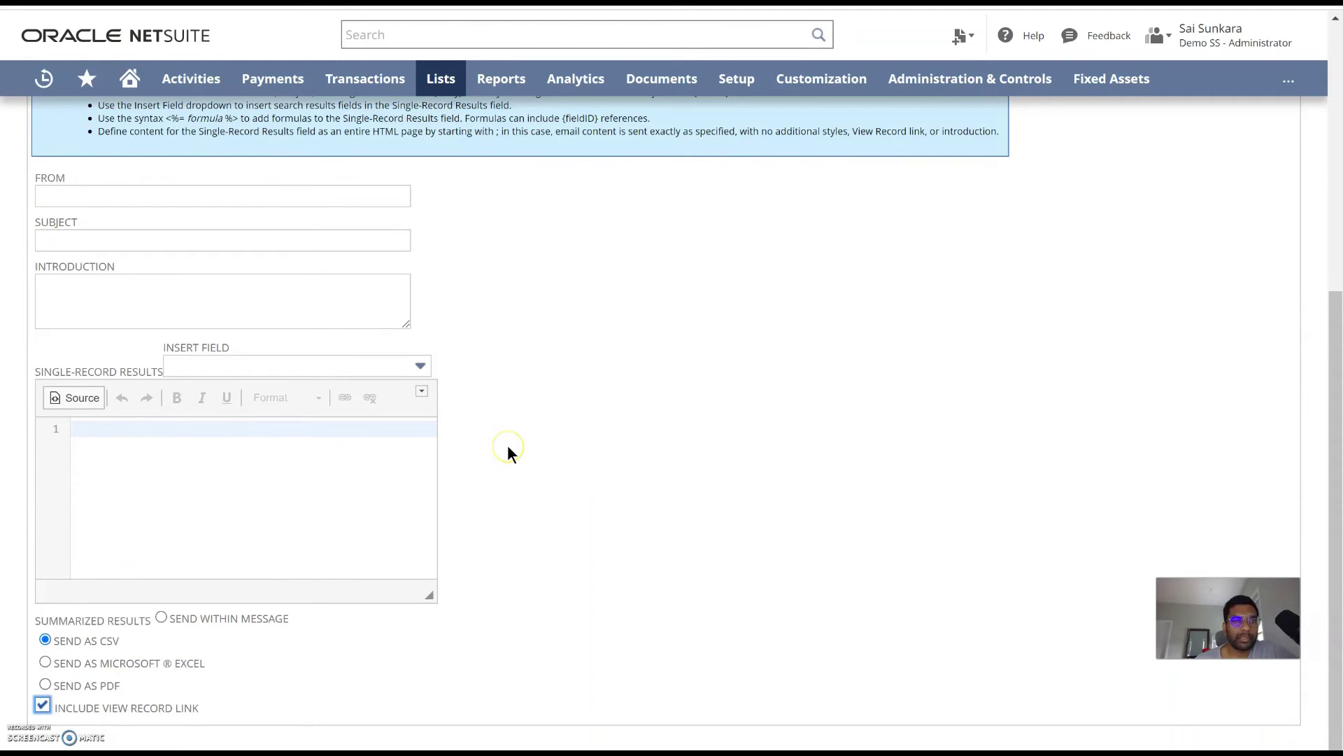
scroll(506, 448, up, 5)
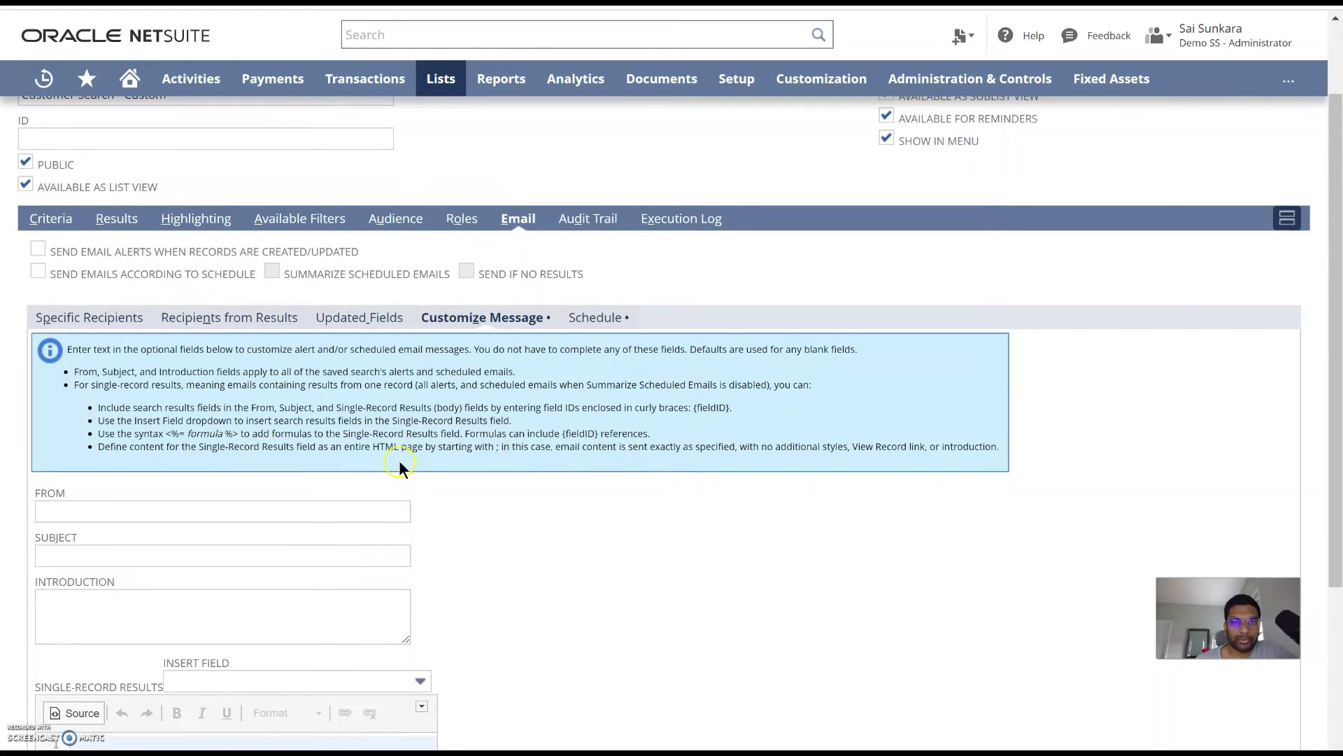
Step: Check the Schedule and Audit Trail tabs, ending on the Execution Log with its 9/25/2022 run
click(594, 317)
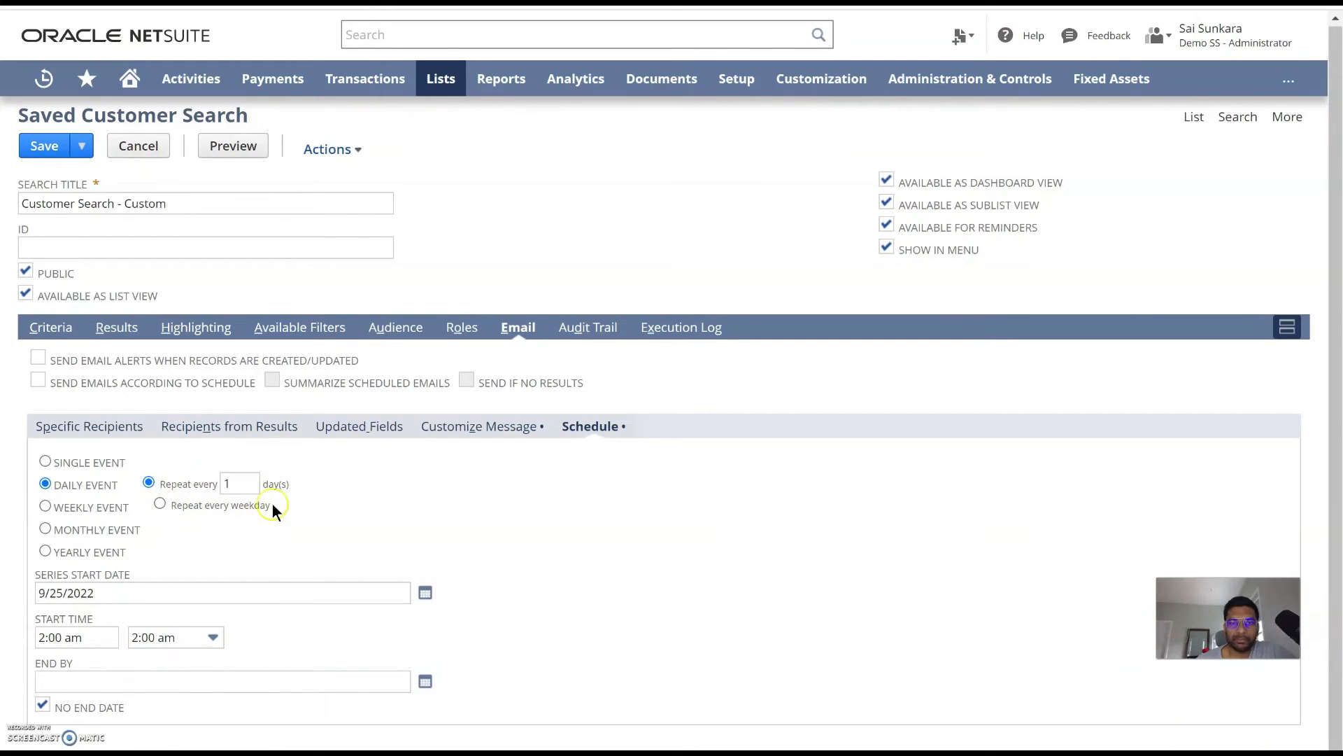
click(581, 336)
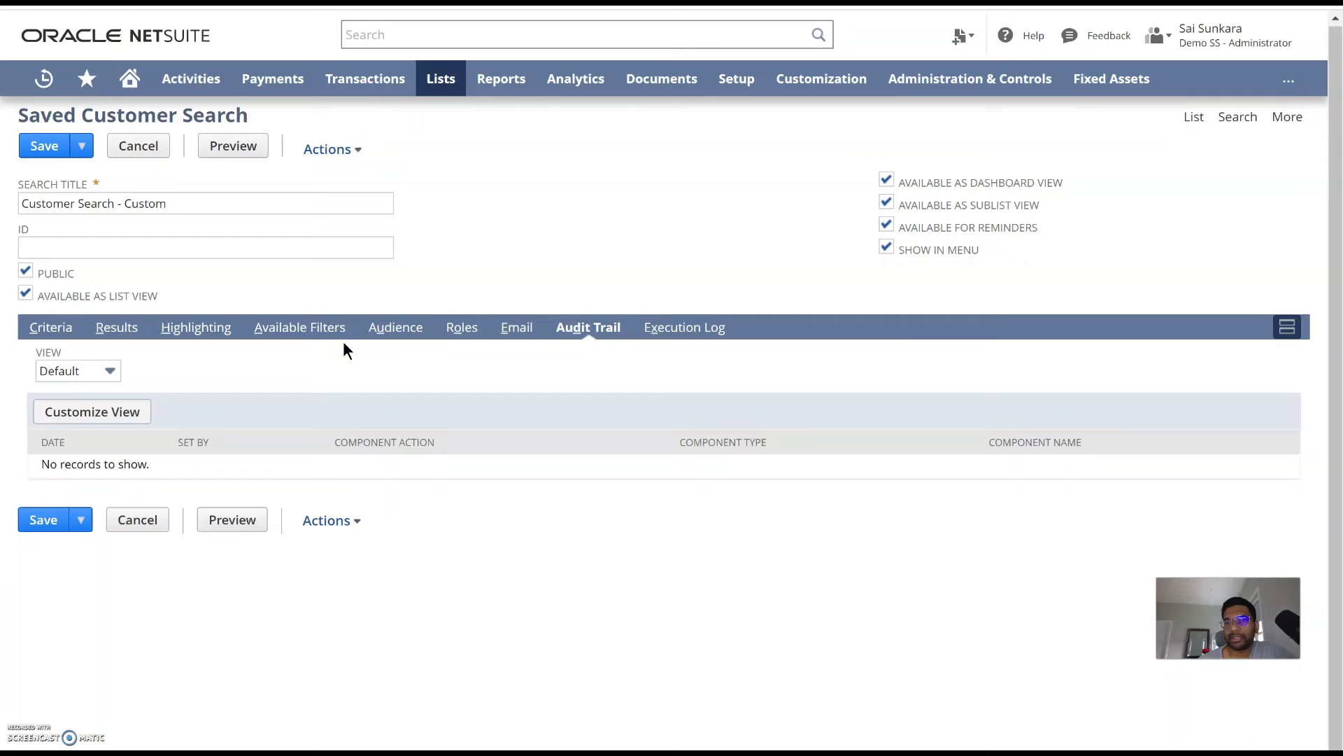
click(678, 330)
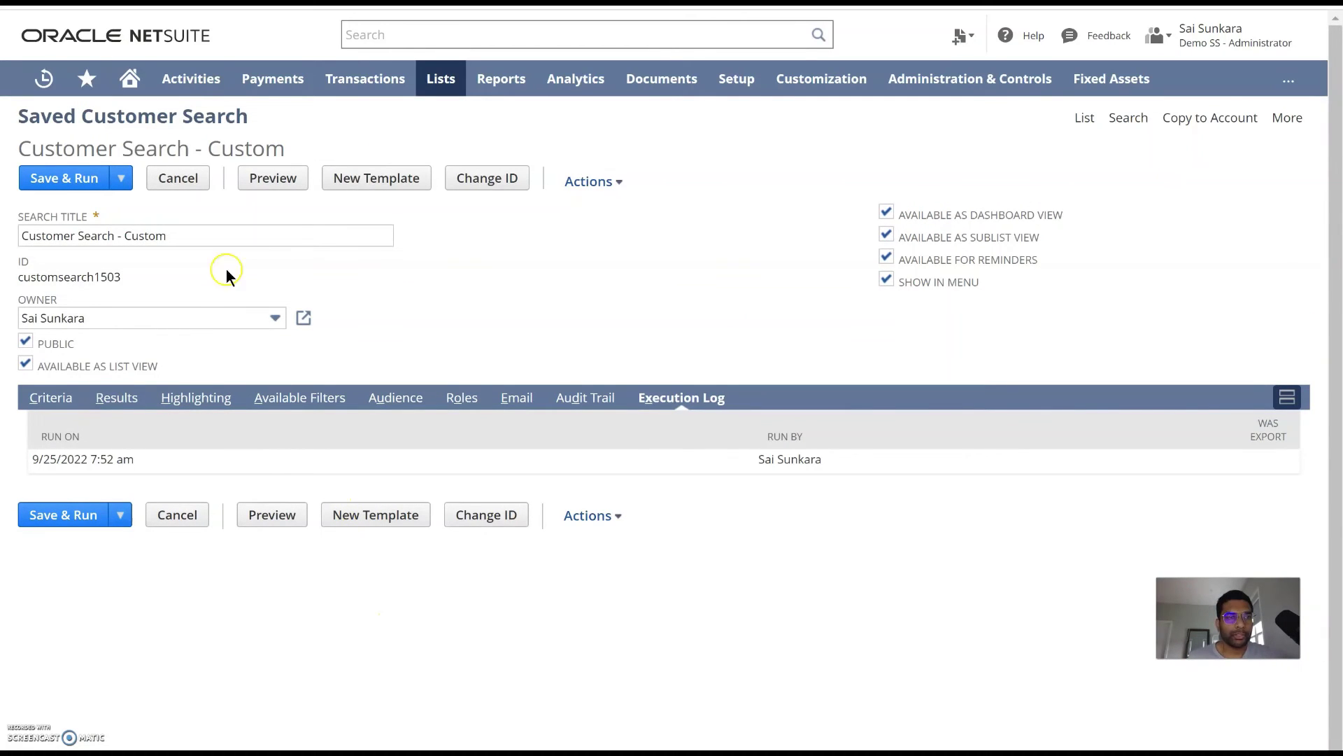
Step: Return to Criteria and Save & Run, producing 269 customers with highlighted balance rows
click(62, 399)
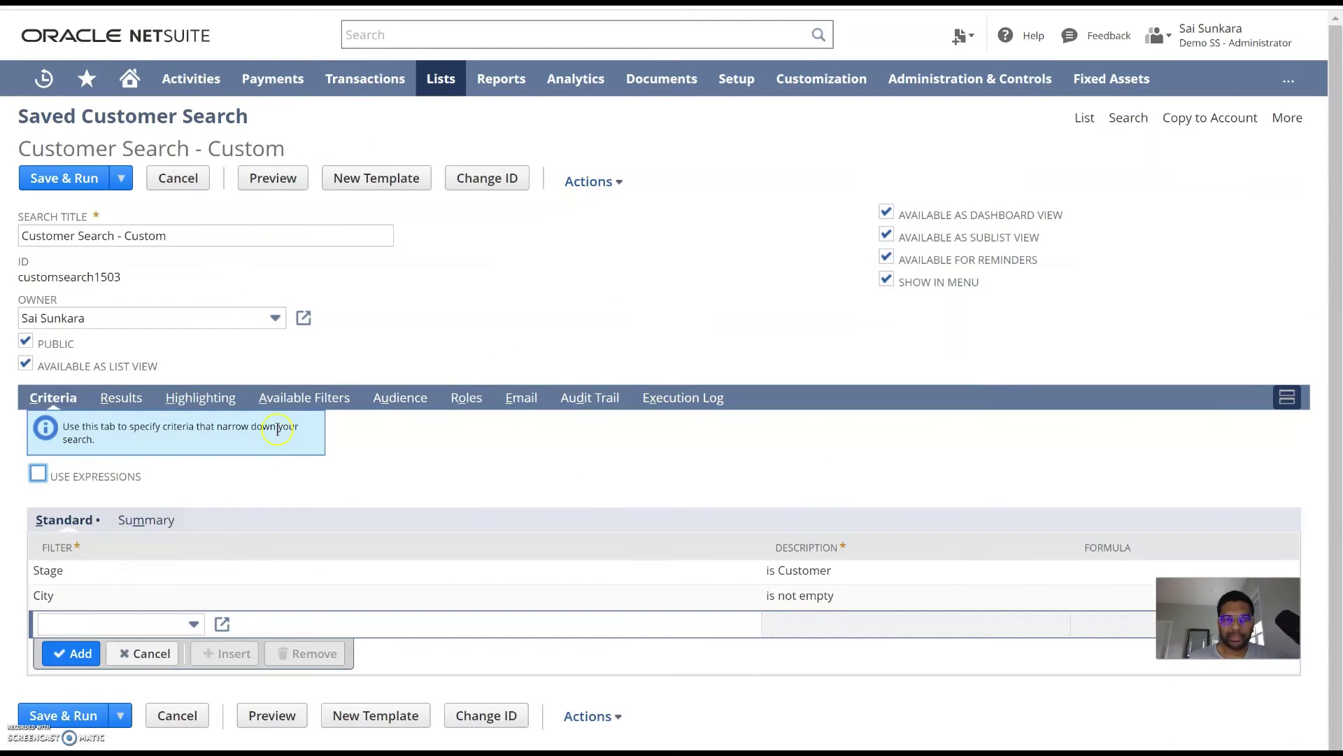
mouse_move(123, 186)
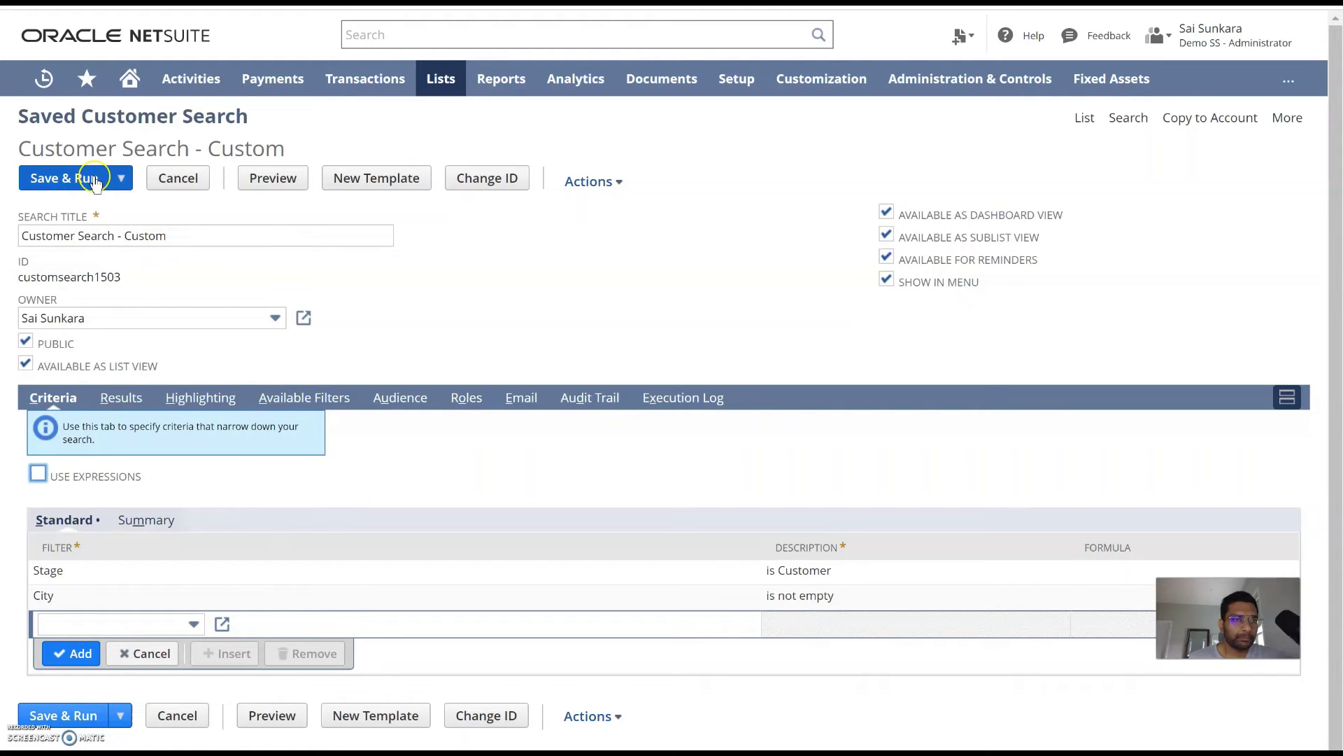
click(96, 180)
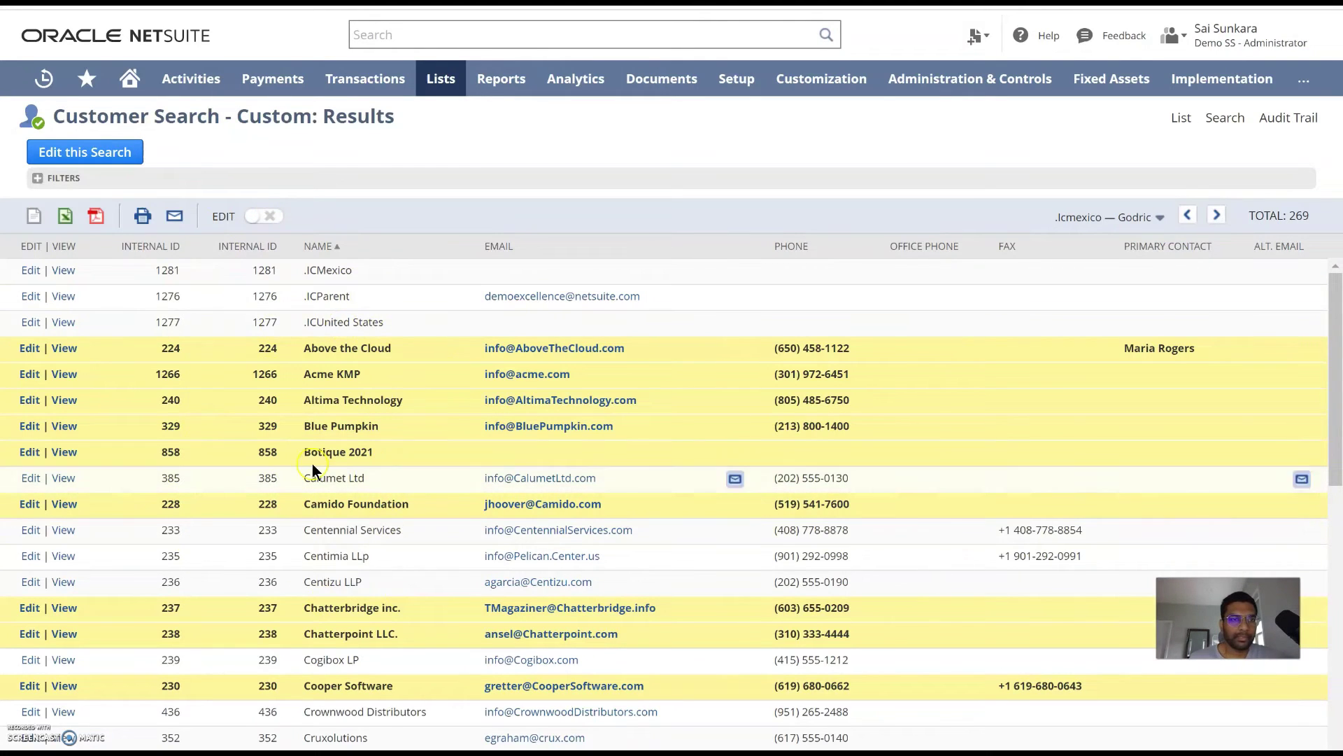
Step: Expand the results filters, enter 'Pasr' in the Name filter, and scroll through the results
scroll(312, 463, down, 1)
scroll(312, 463, up, 1)
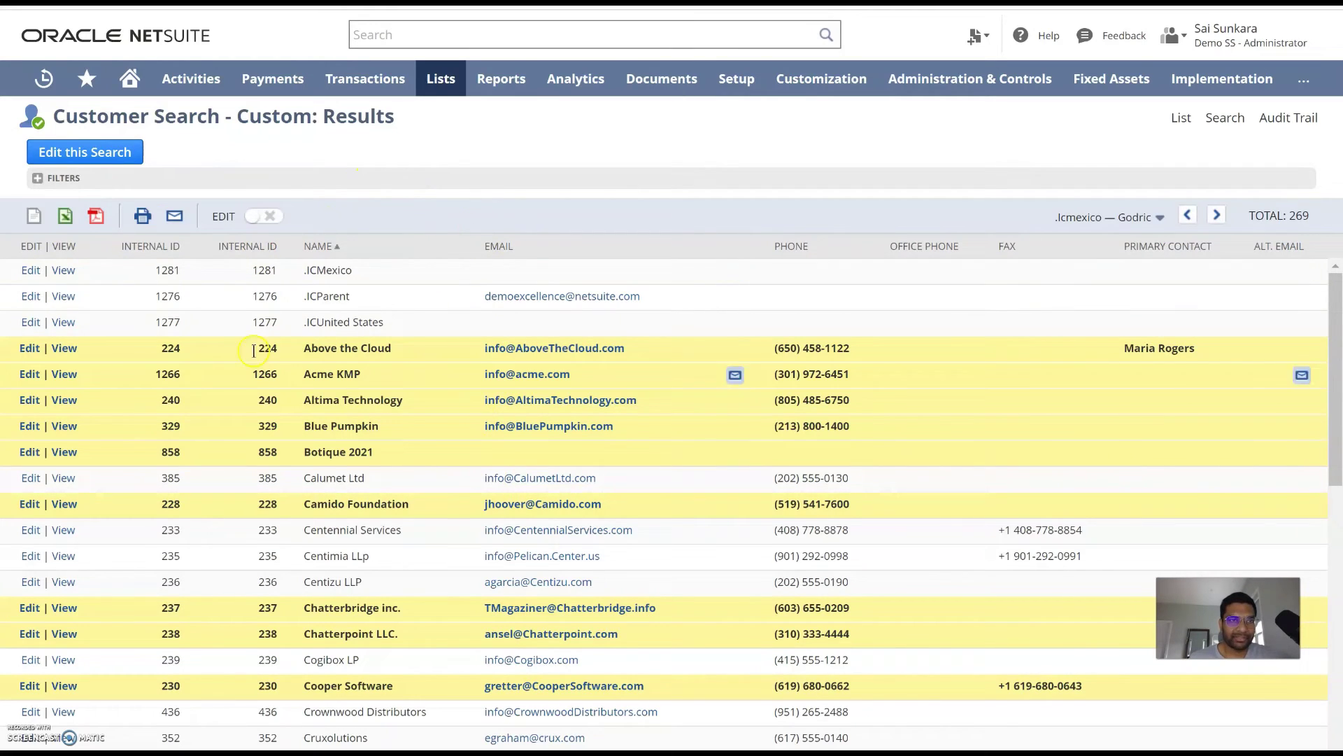
click(351, 176)
click(105, 224)
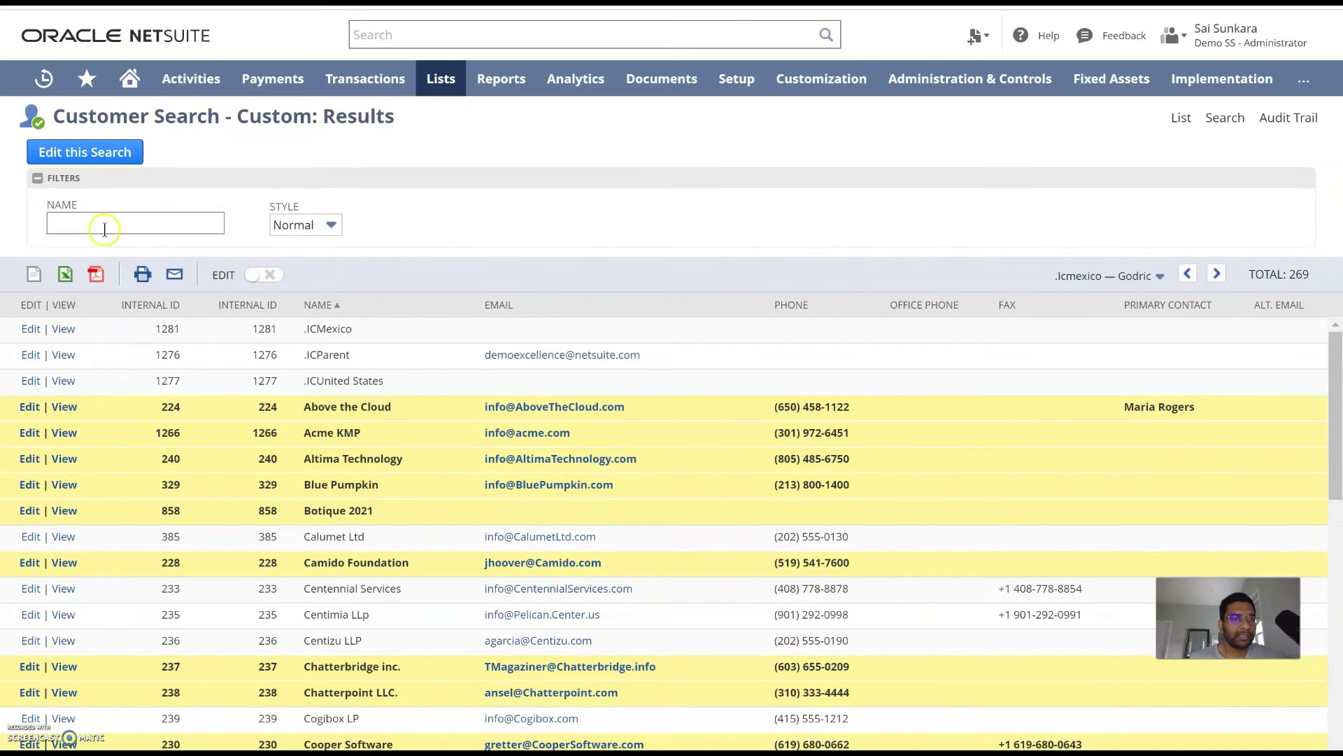
click(211, 181)
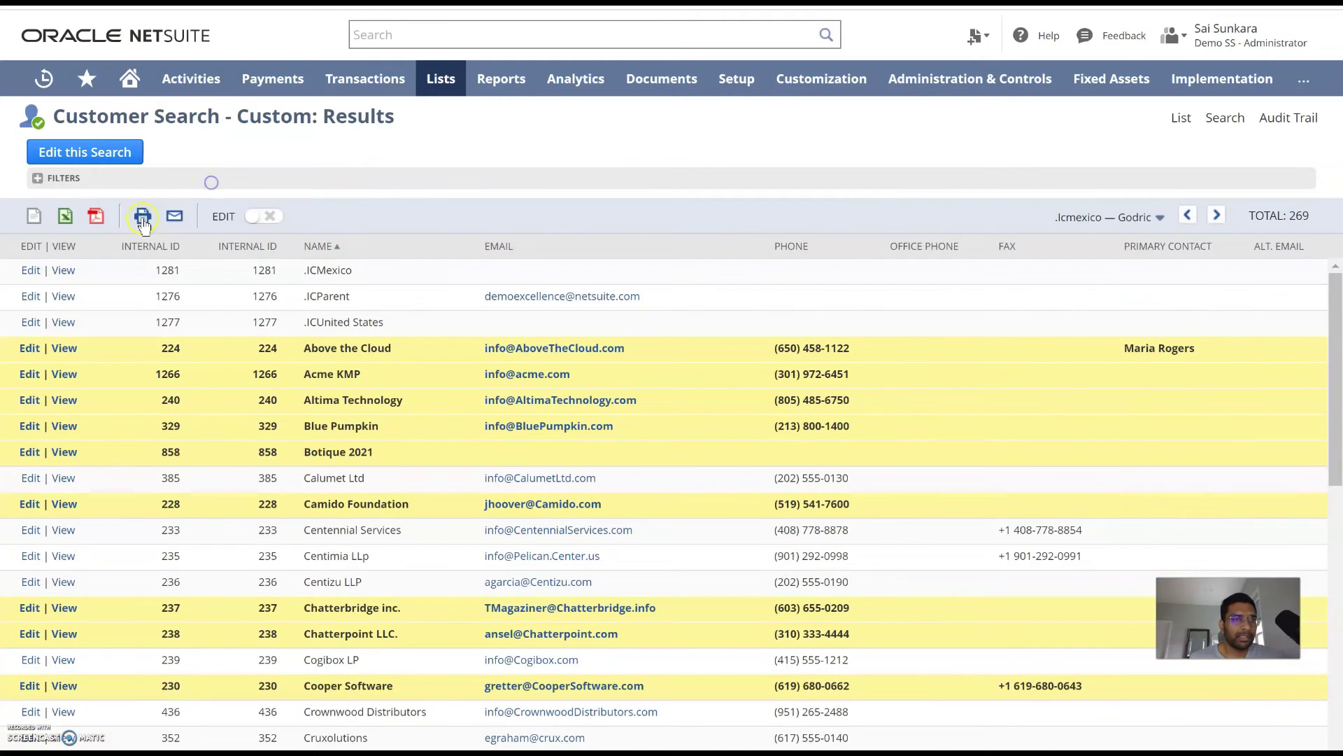
click(213, 182)
click(142, 221)
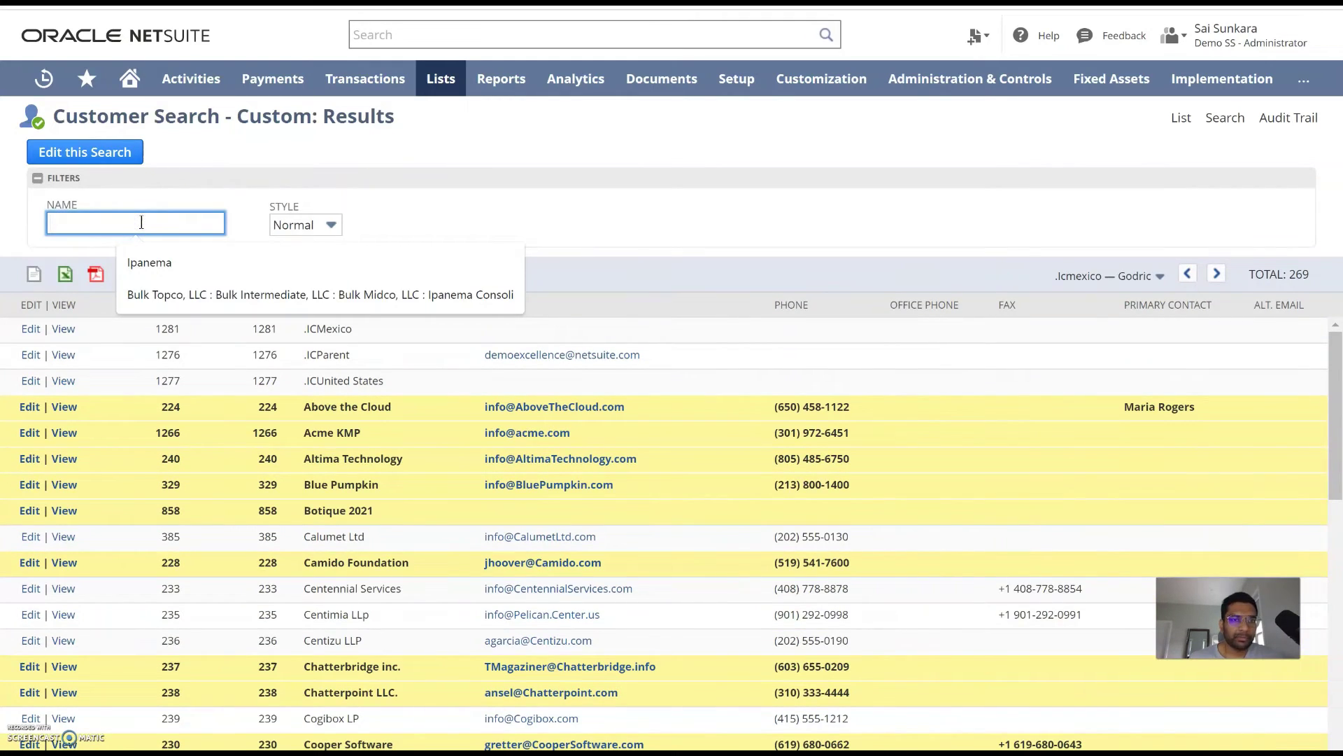
click(435, 195)
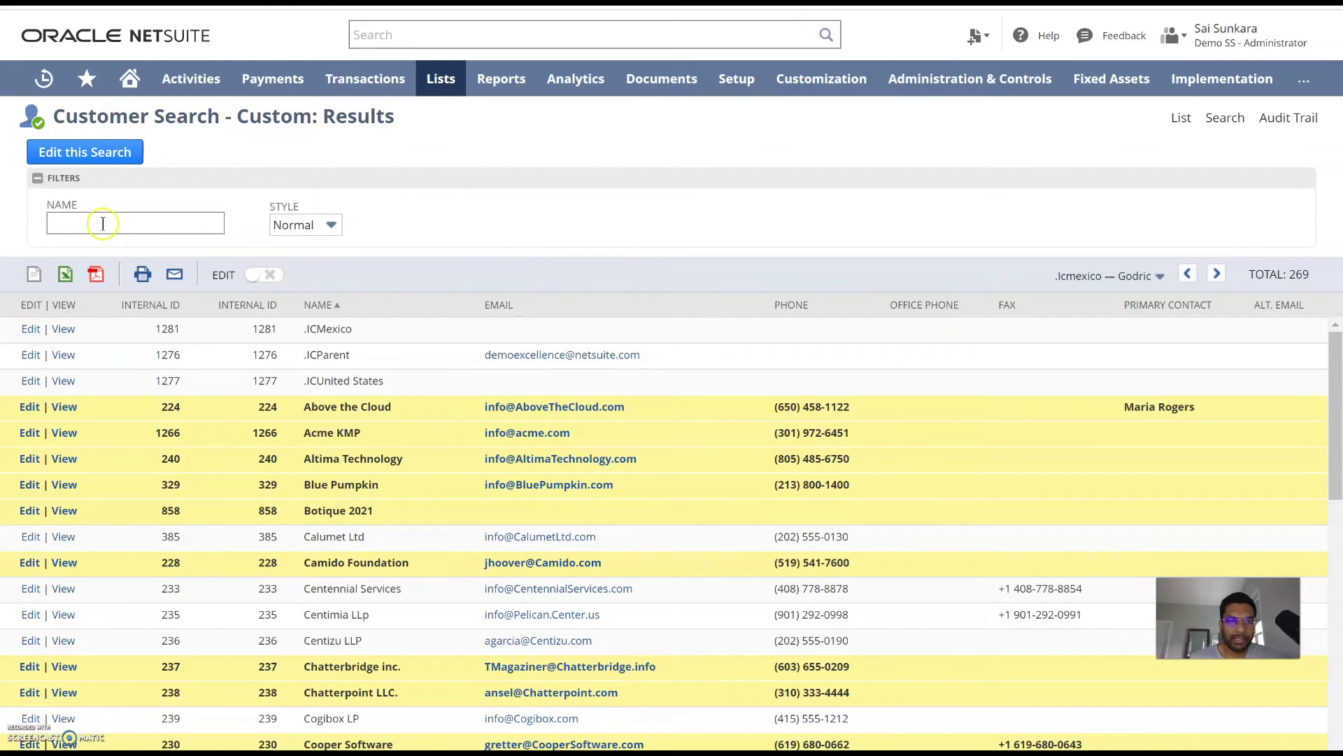
click(105, 223)
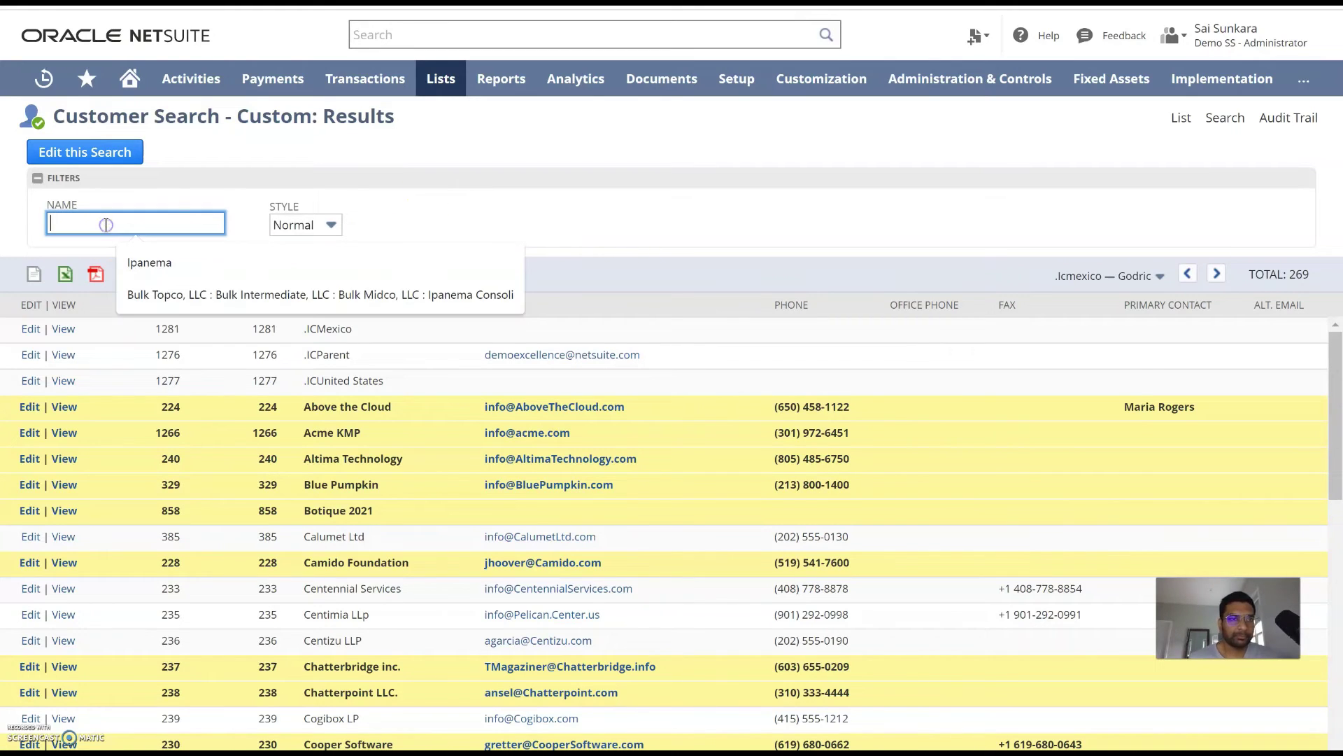
text(Pasr)
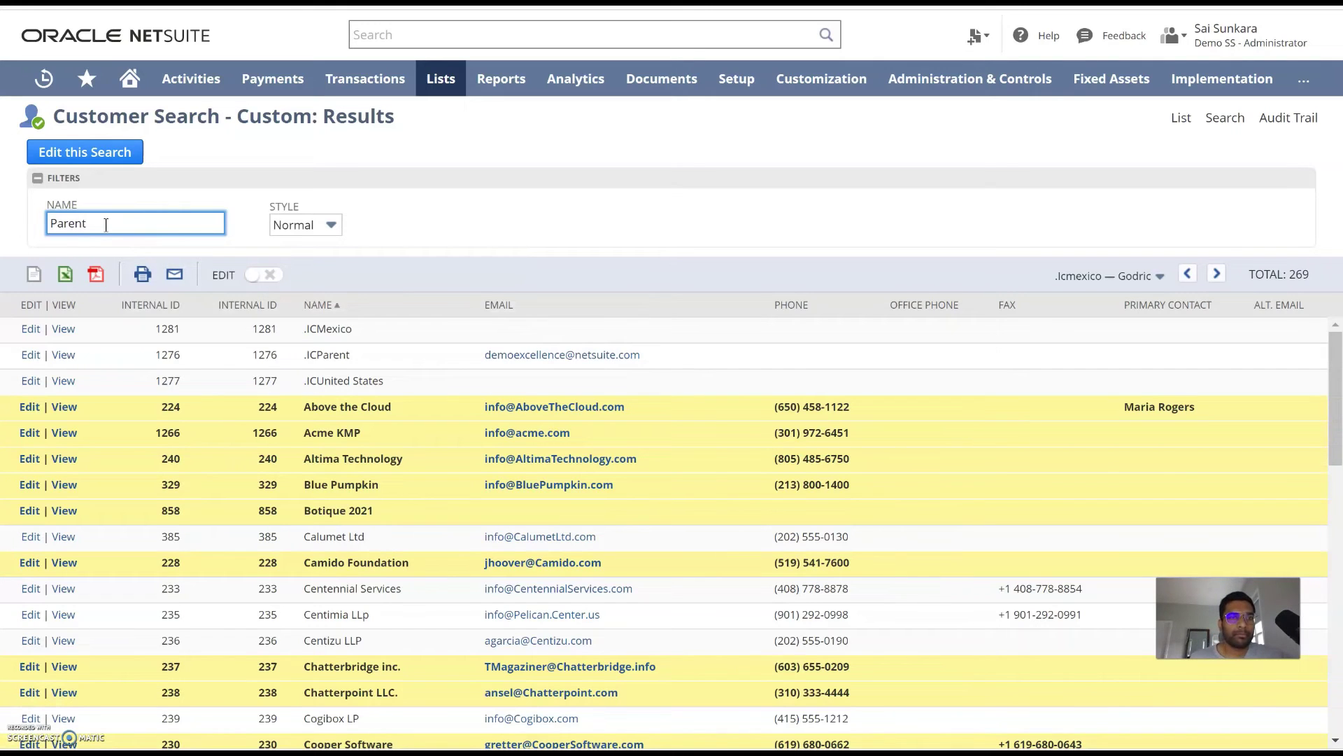
click(432, 192)
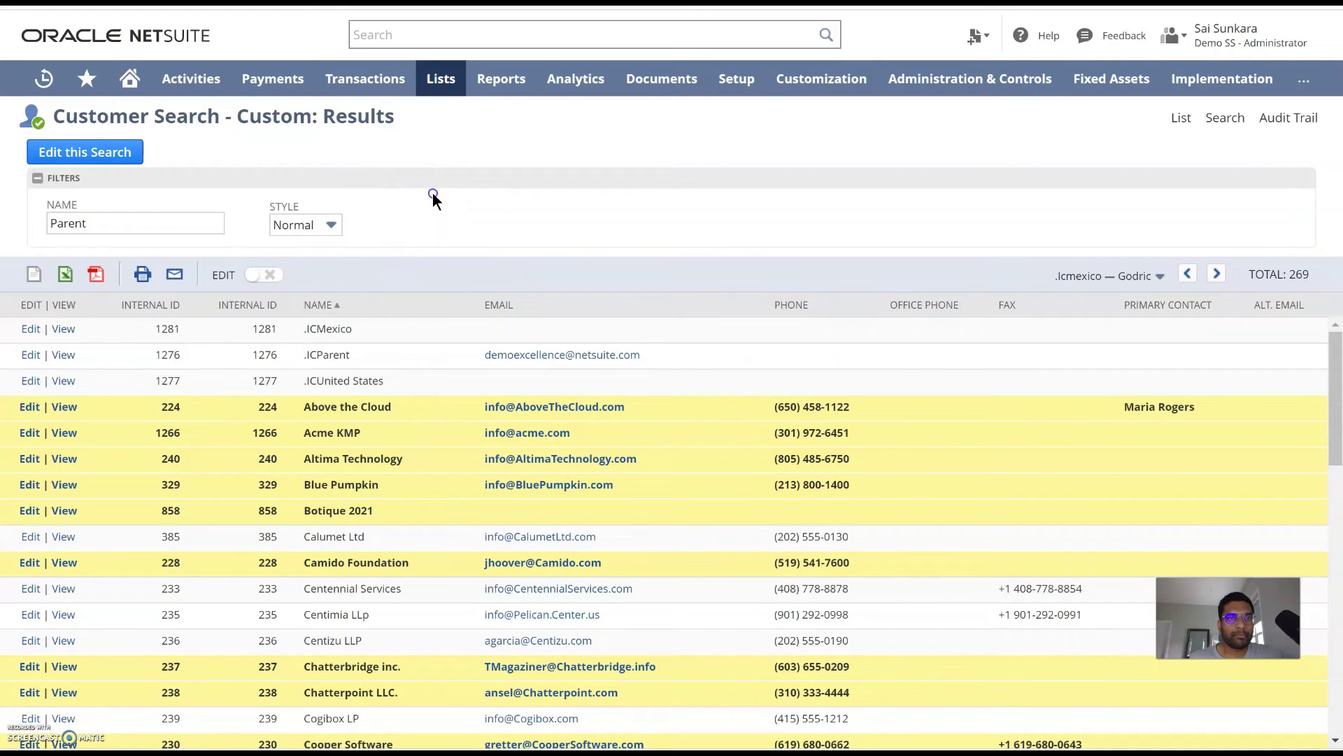
scroll(405, 355, down, 4)
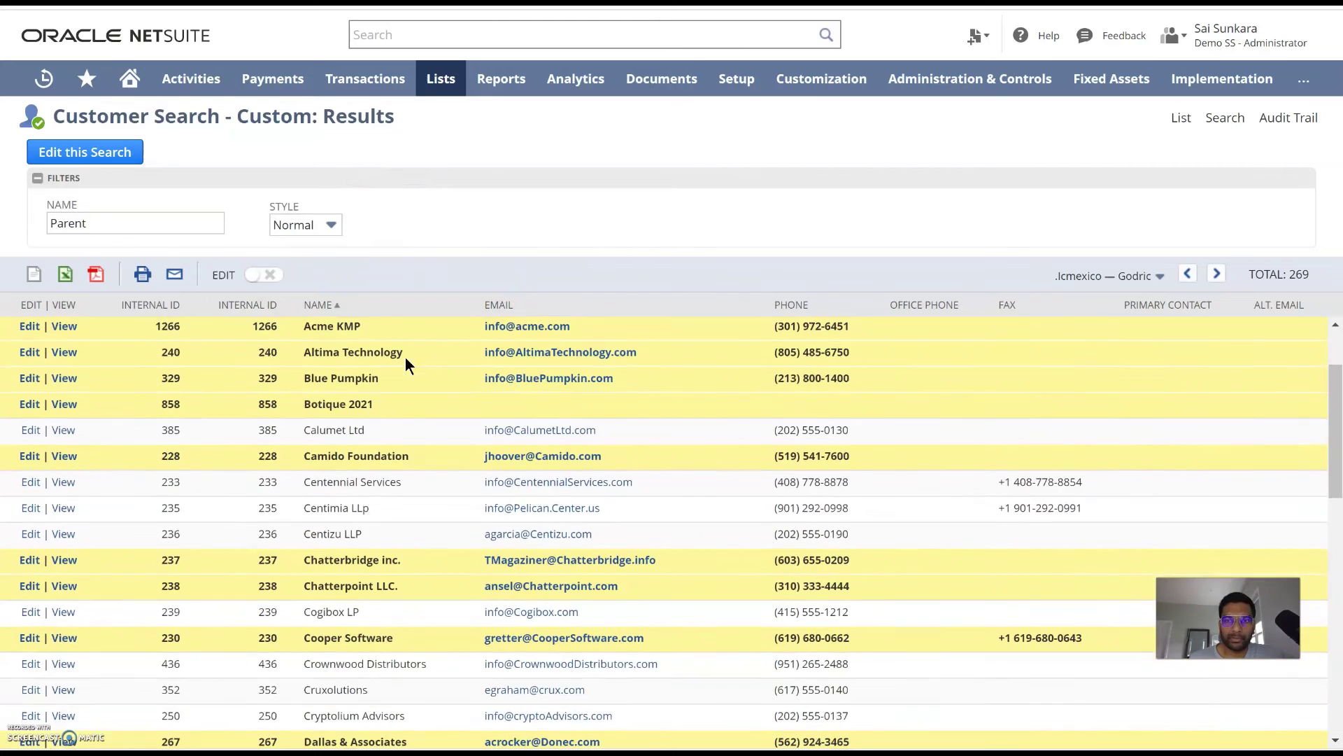
scroll(439, 498, down, 2)
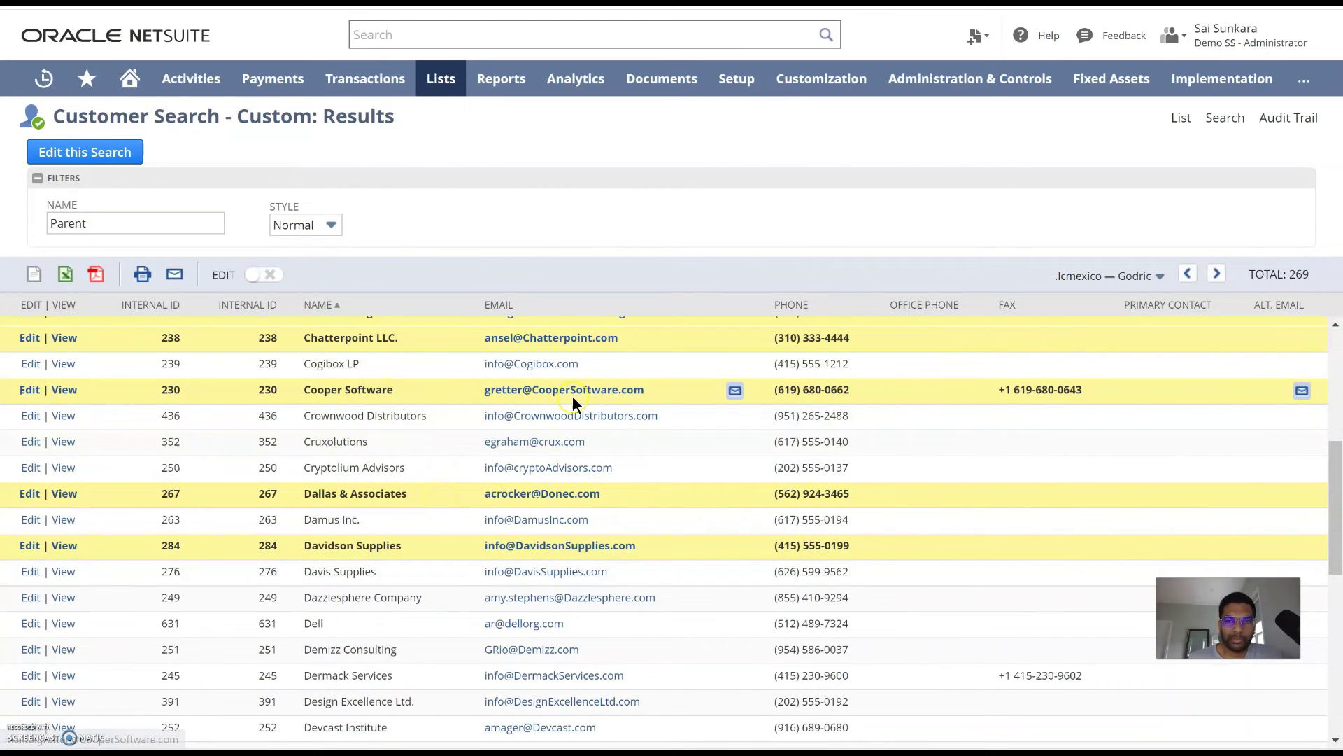
scroll(573, 396, up, 1)
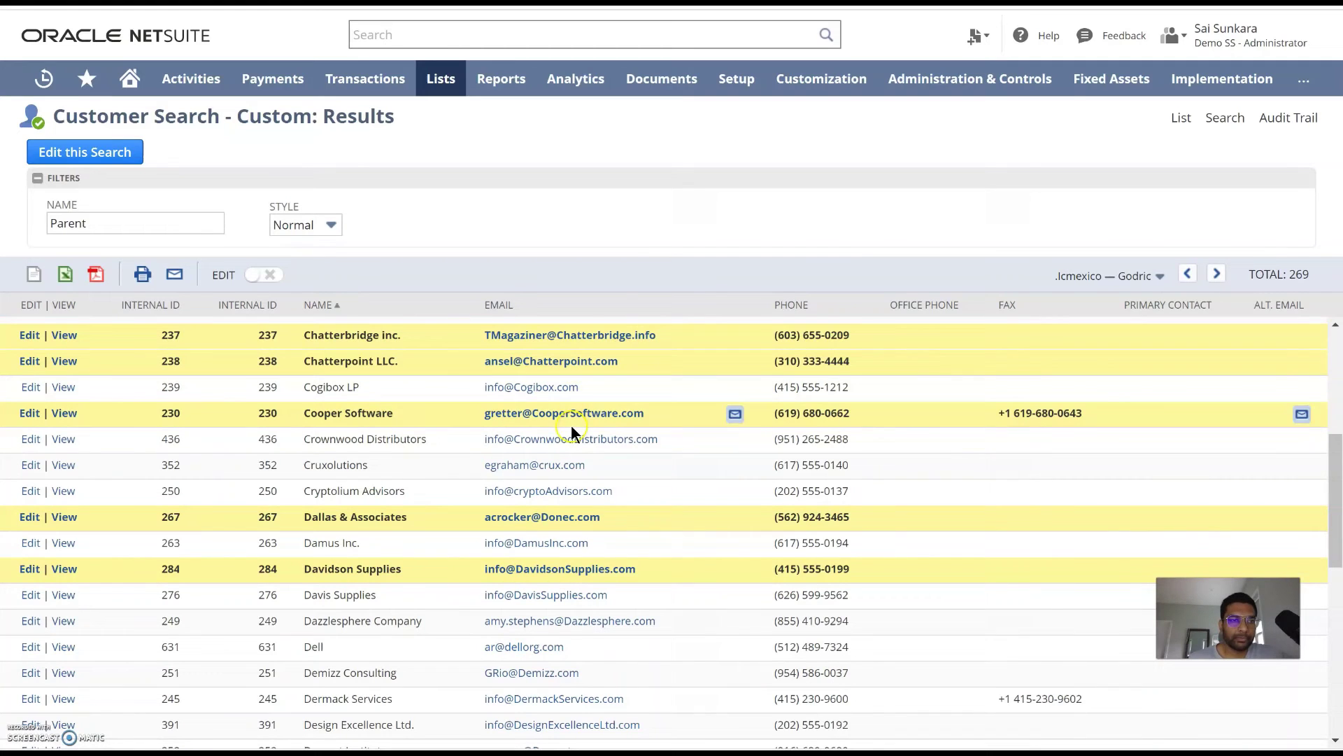
scroll(482, 426, up, 3)
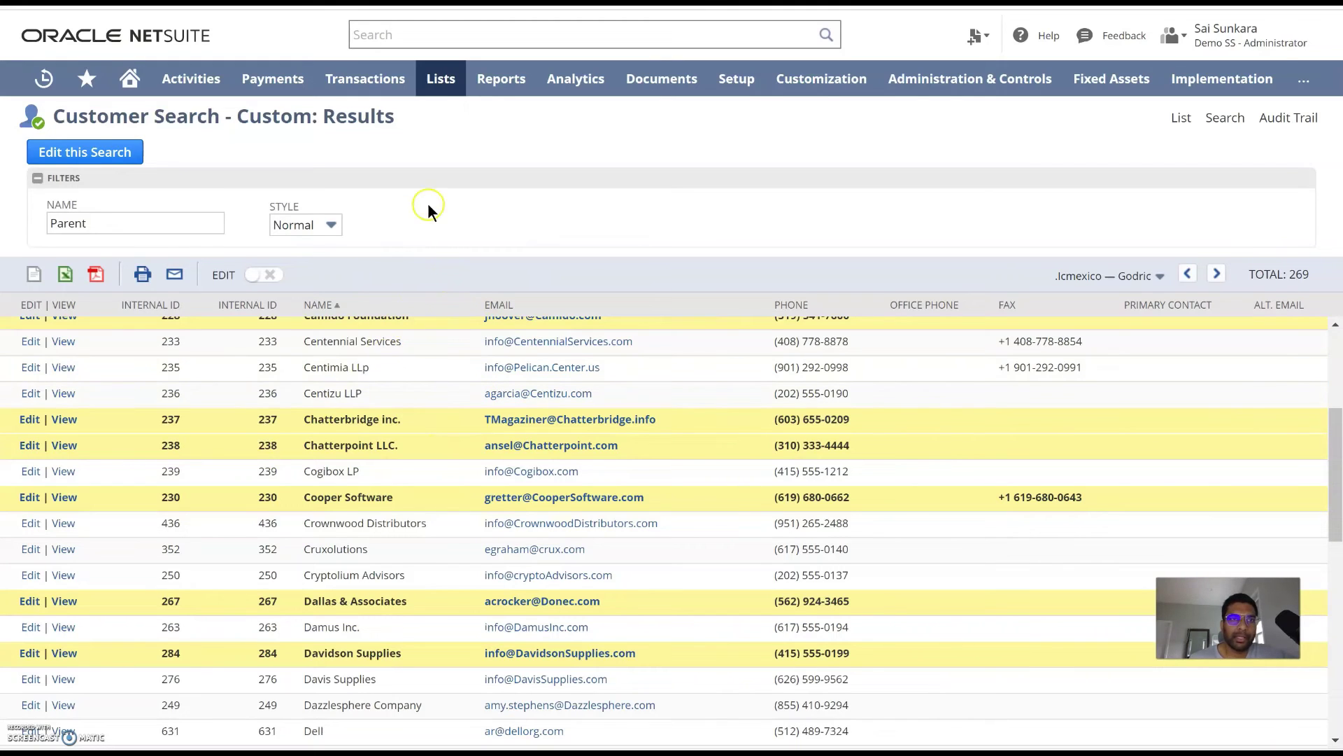
Step: Add a Balance result column and remove the Alt. Email, Primary Contact and Fax columns
click(82, 154)
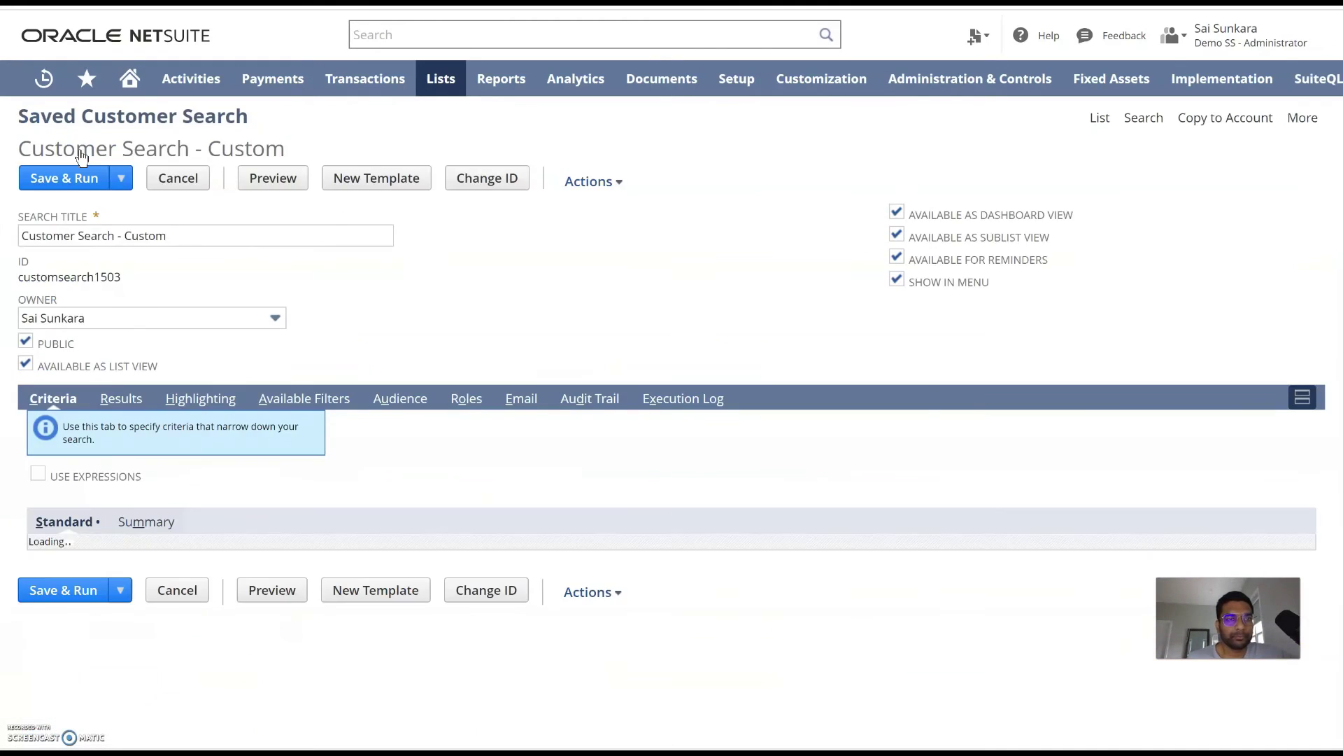
click(113, 402)
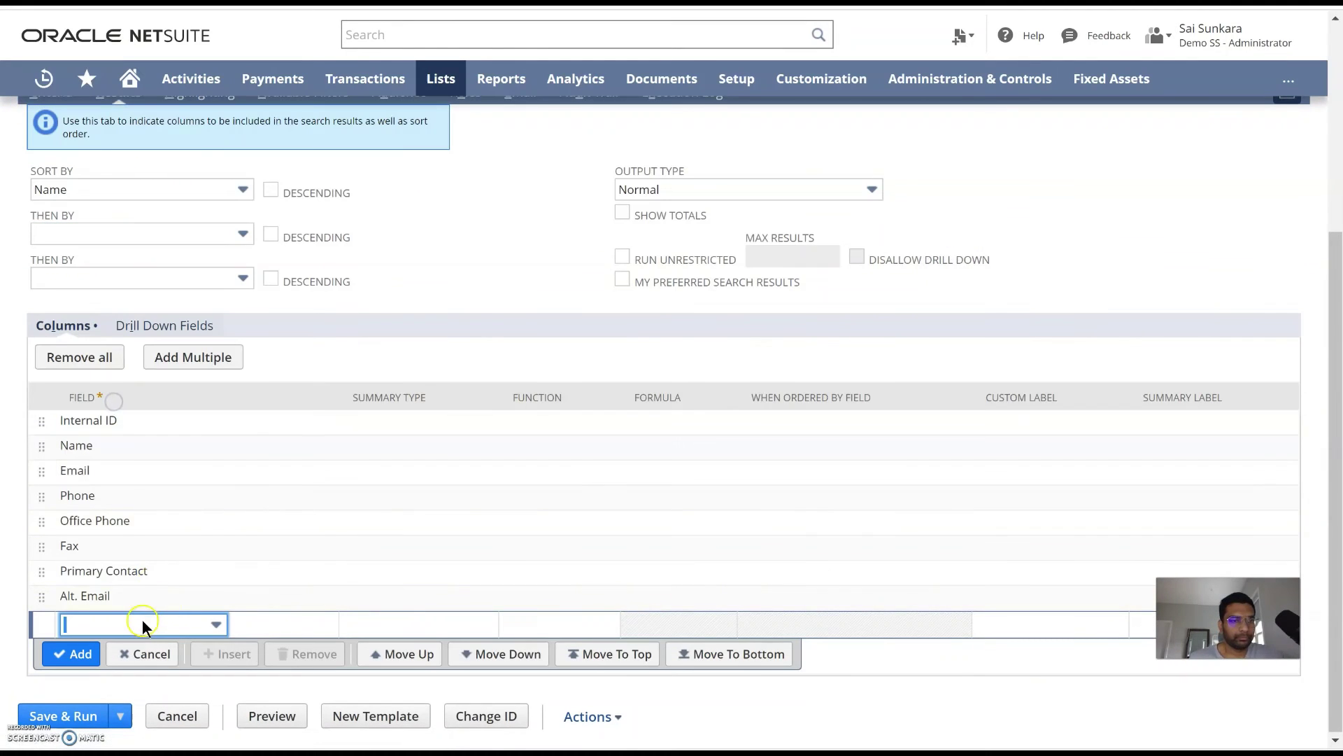
text(b)
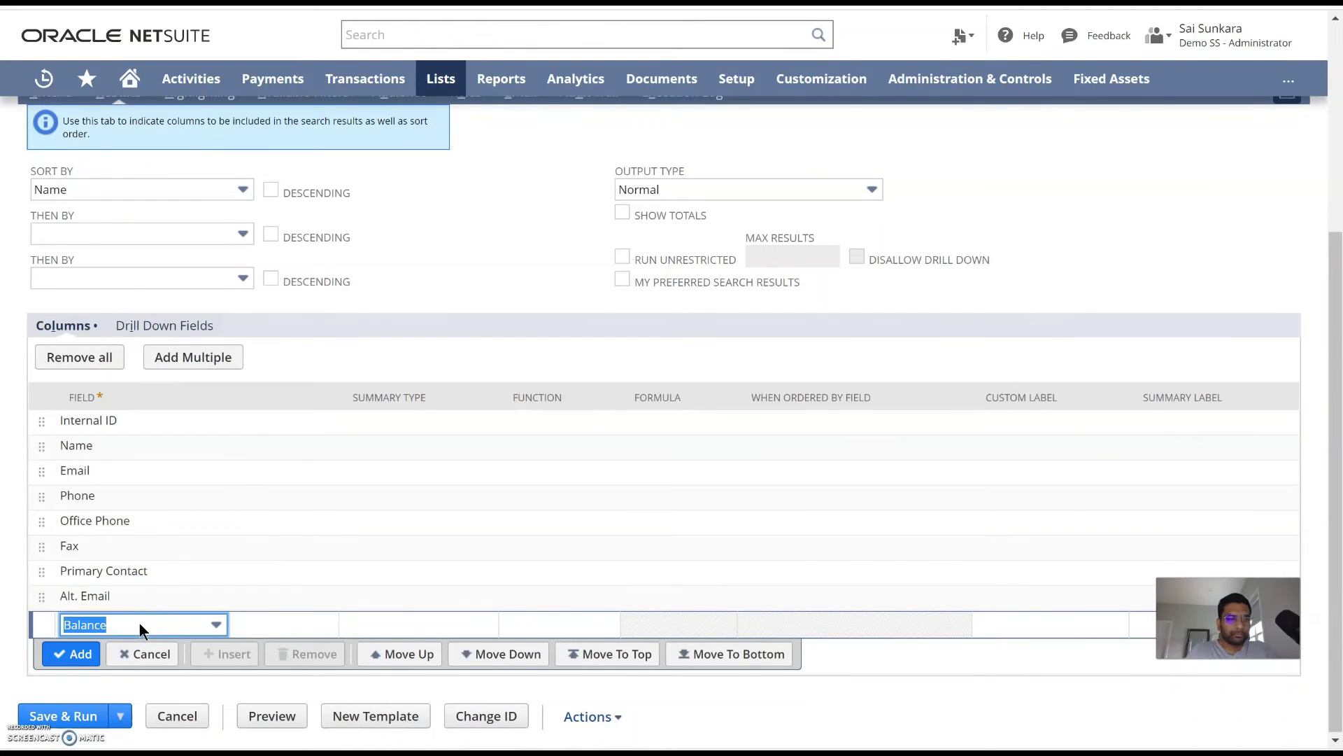
key(Return)
click(105, 604)
click(301, 637)
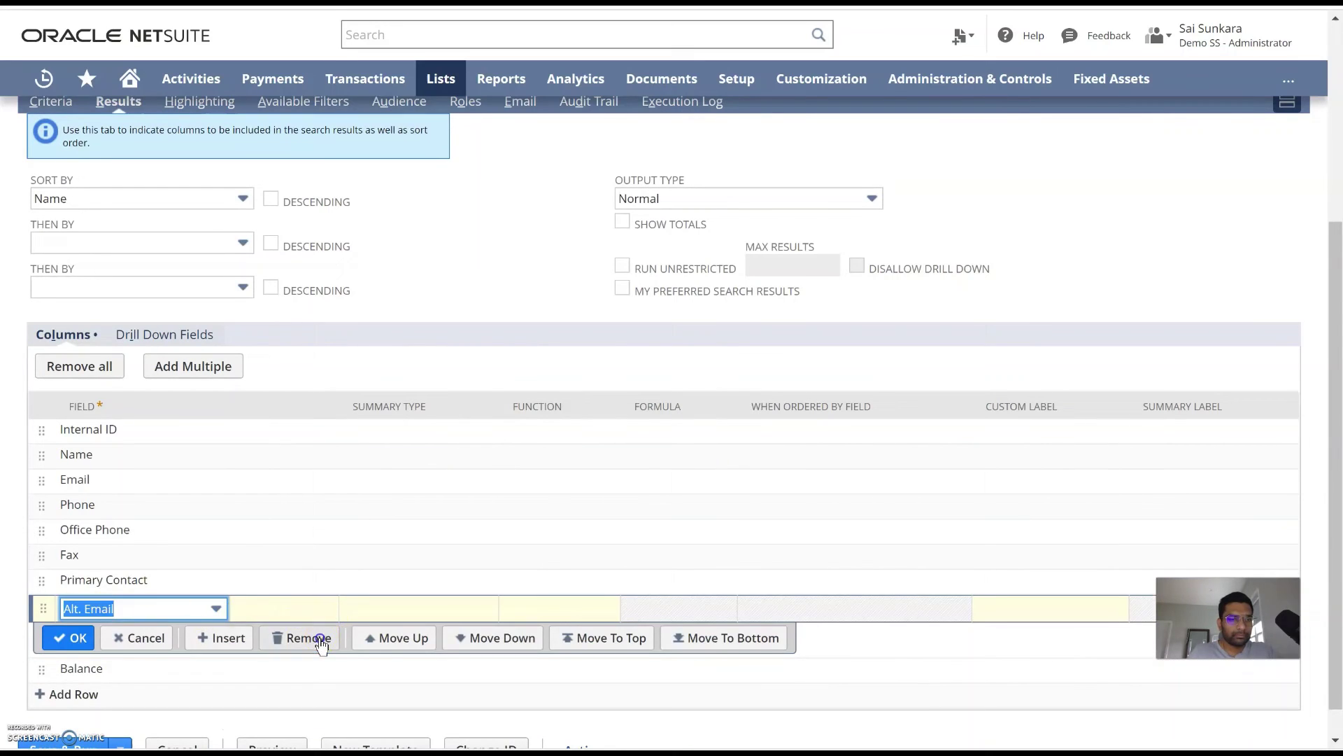
click(216, 607)
click(301, 636)
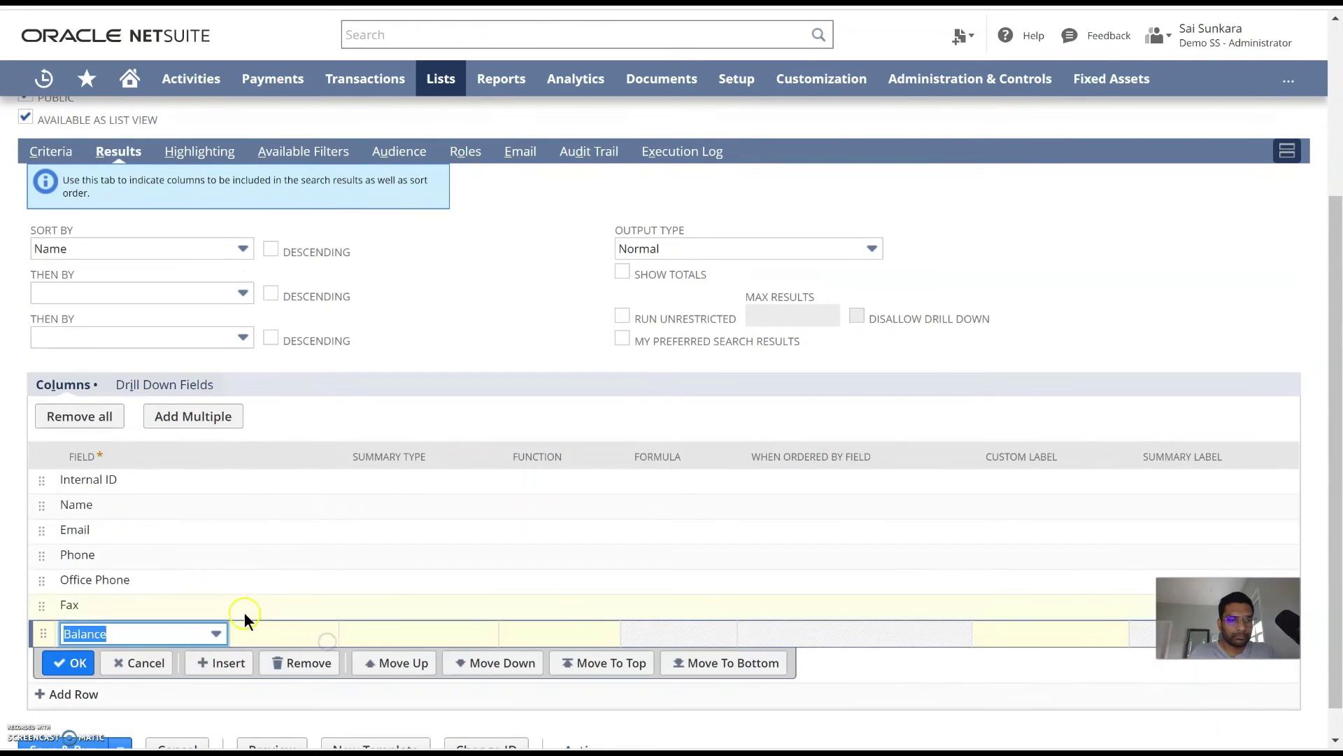
click(245, 607)
click(294, 633)
click(70, 665)
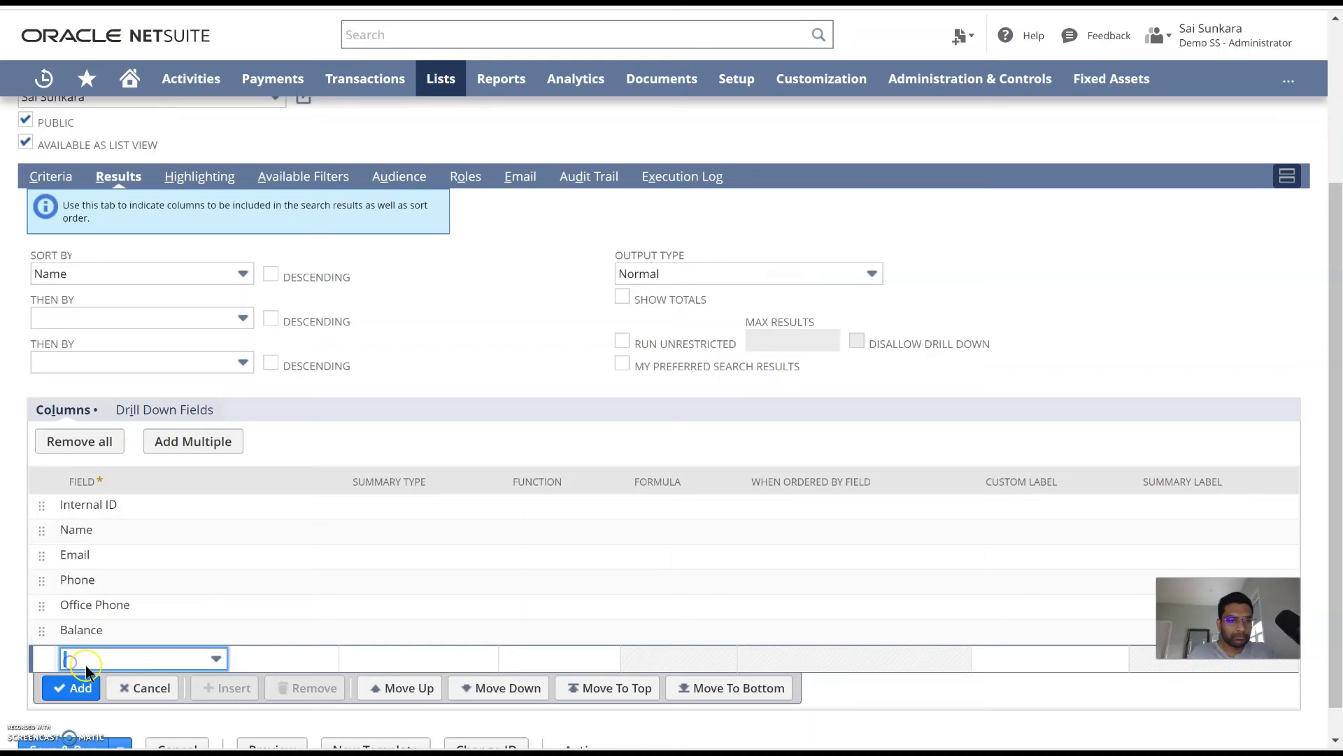
Step: Insert a City column above Phone and Save & Run the search
click(107, 581)
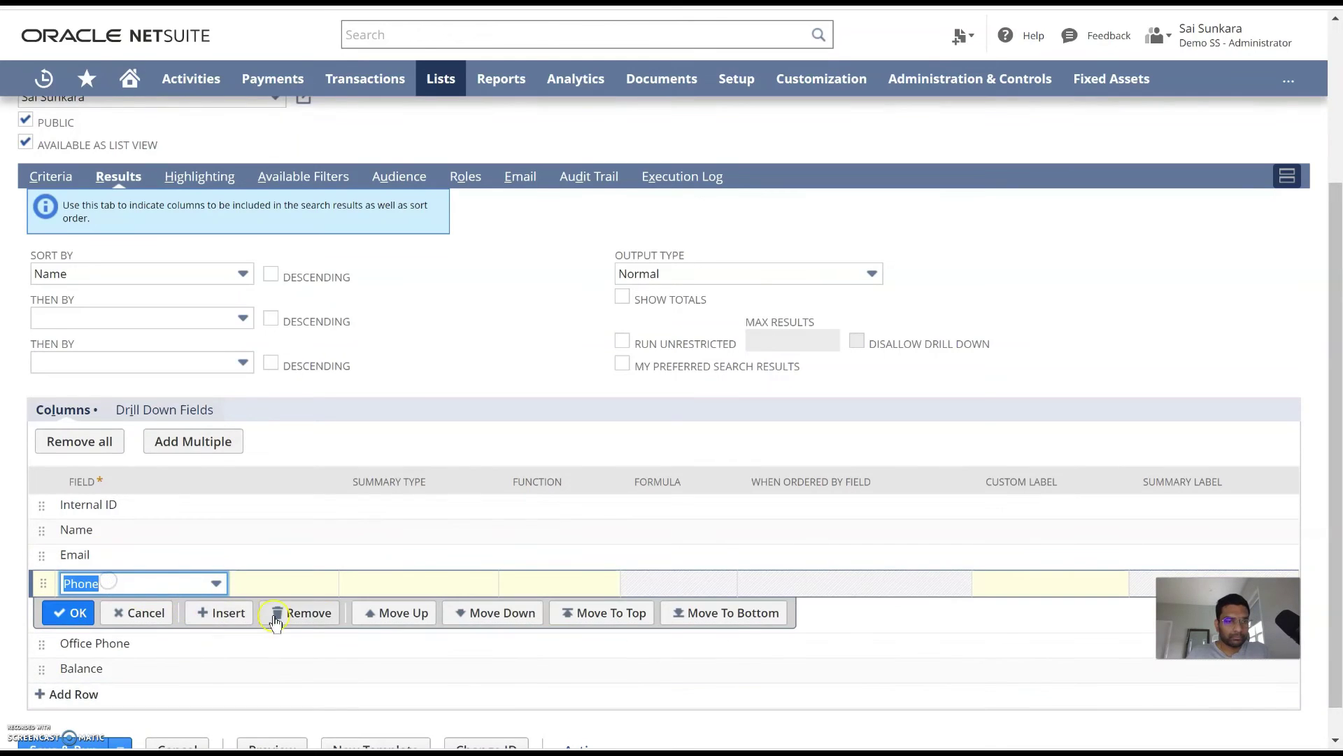
click(213, 614)
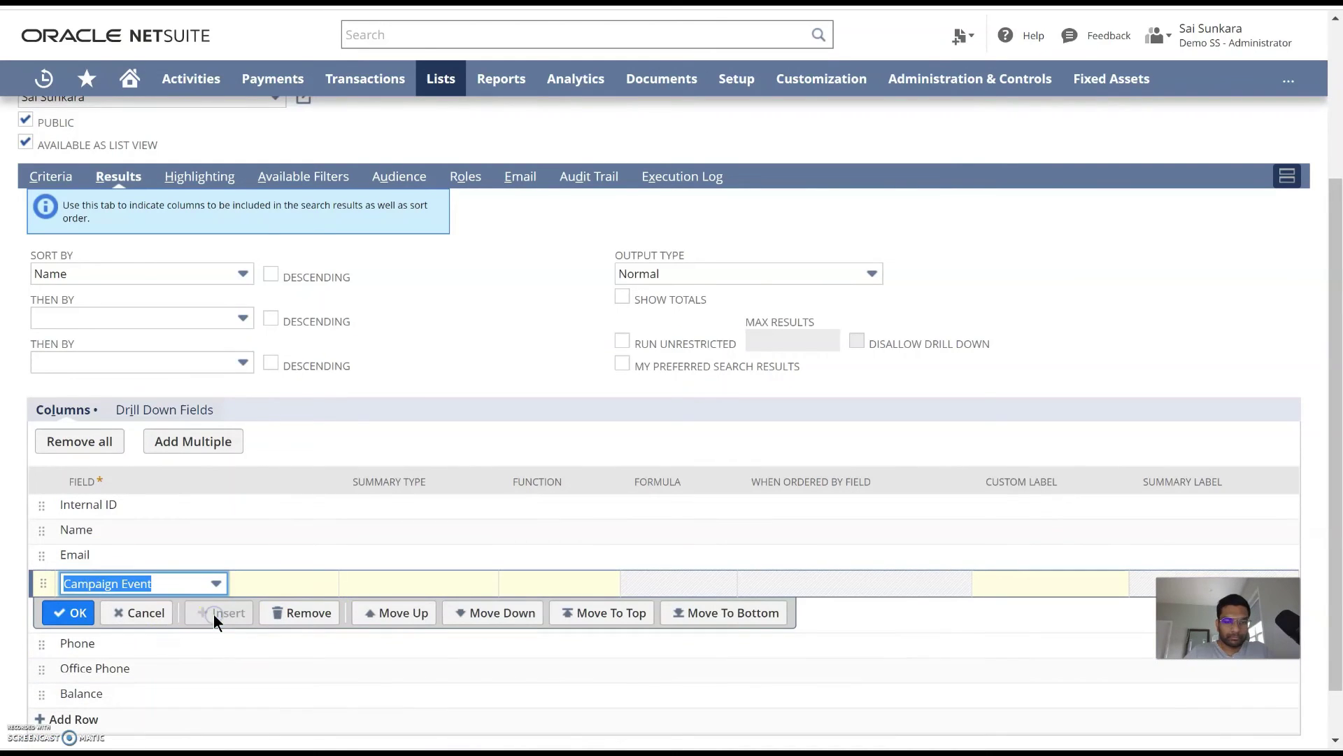
text(city)
click(69, 612)
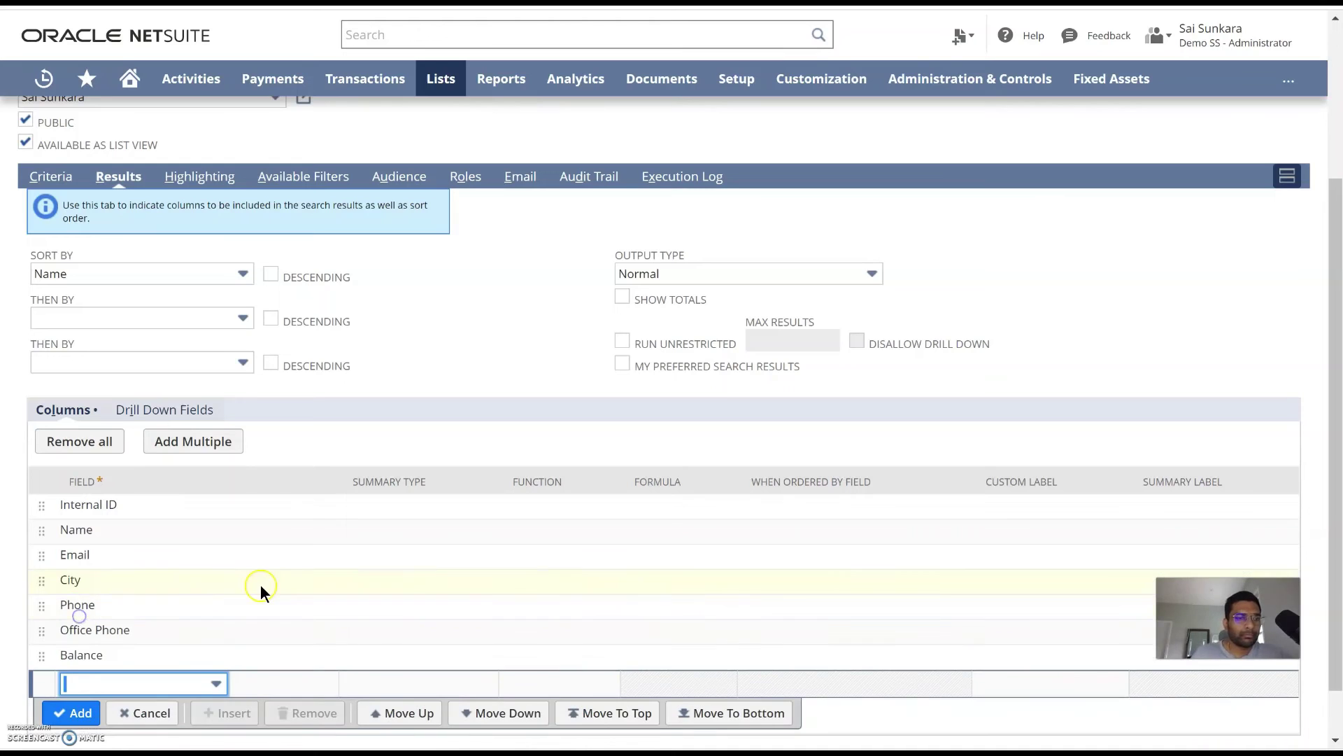
scroll(261, 585, up, 3)
click(77, 179)
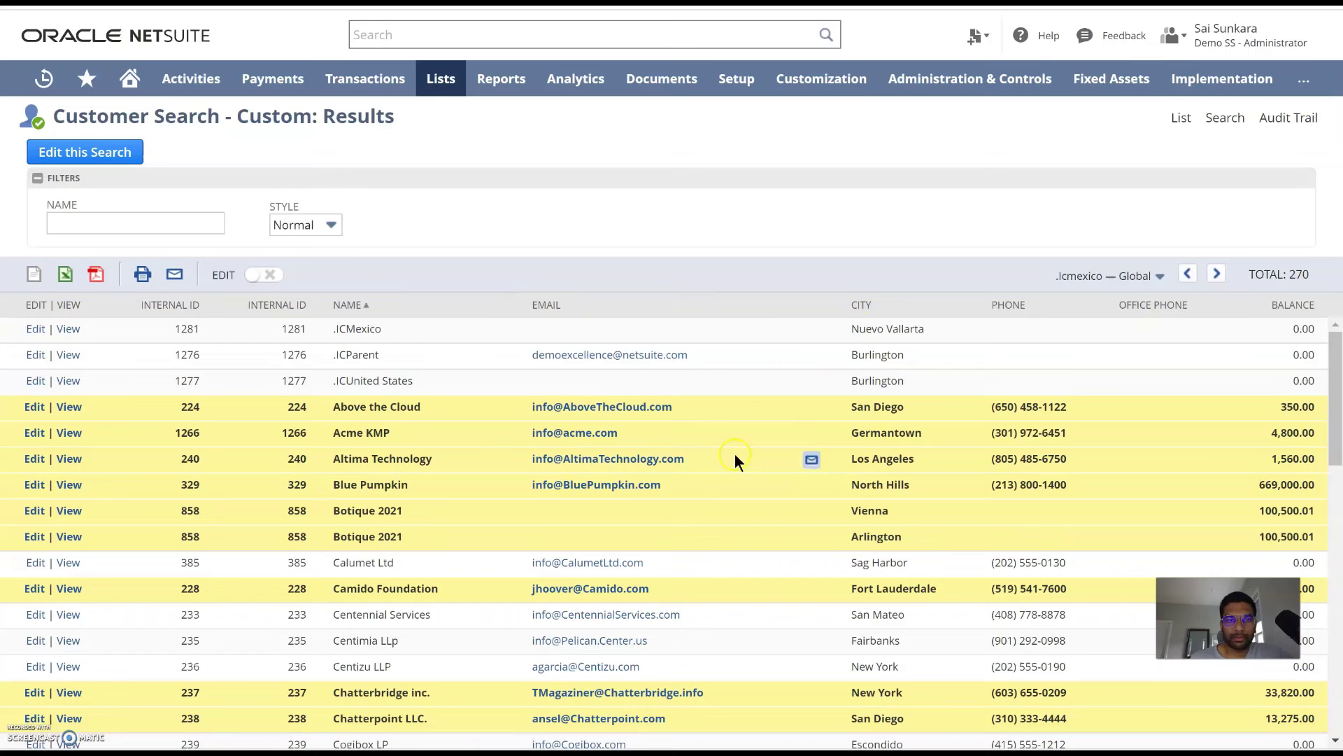
Step: Discard the unfinished Balance filter row, preview the 270 results, and save the search
scroll(855, 464, down, 3)
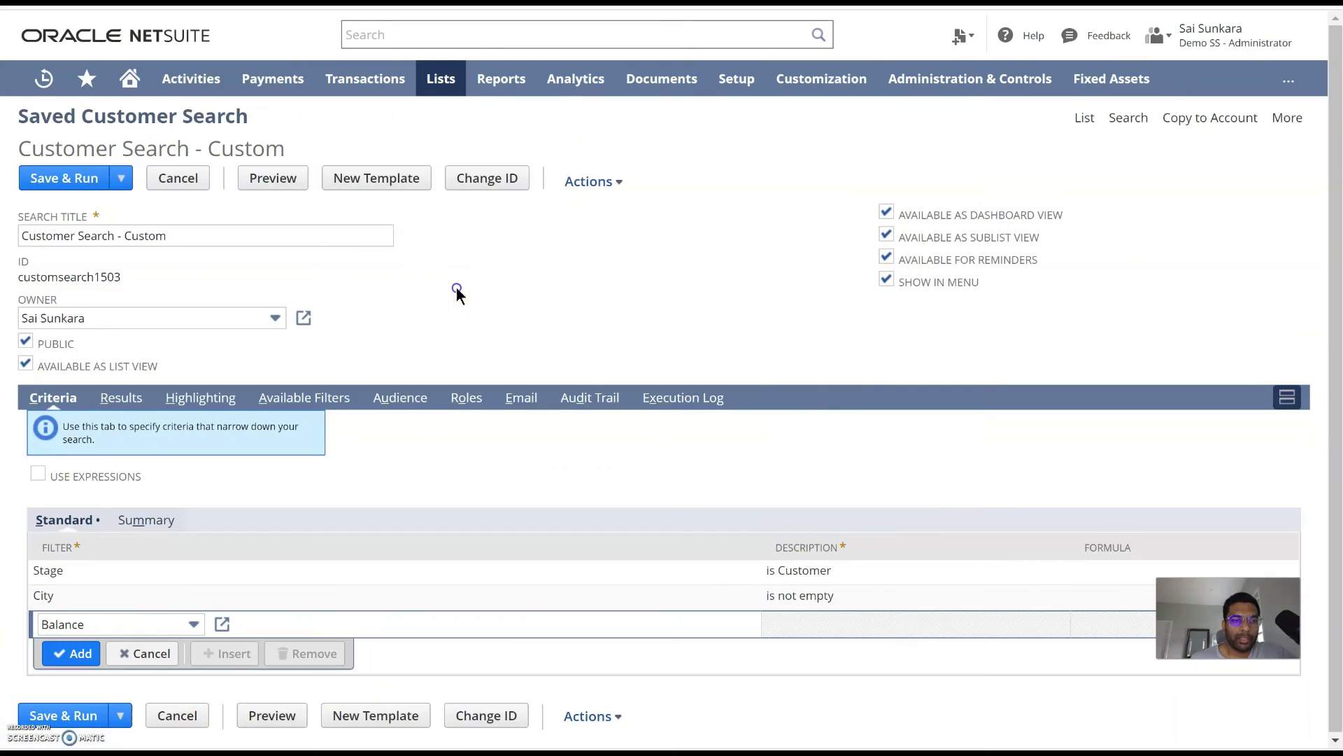
click(146, 652)
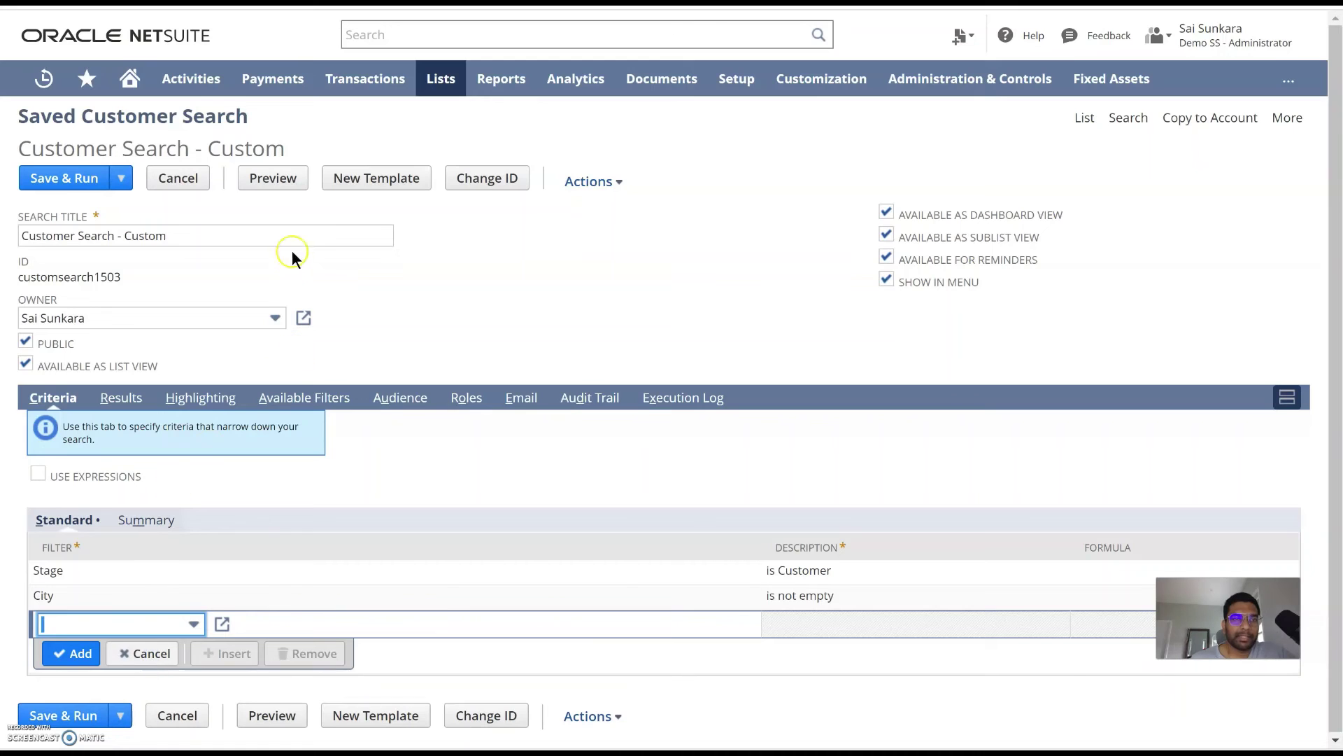
click(274, 180)
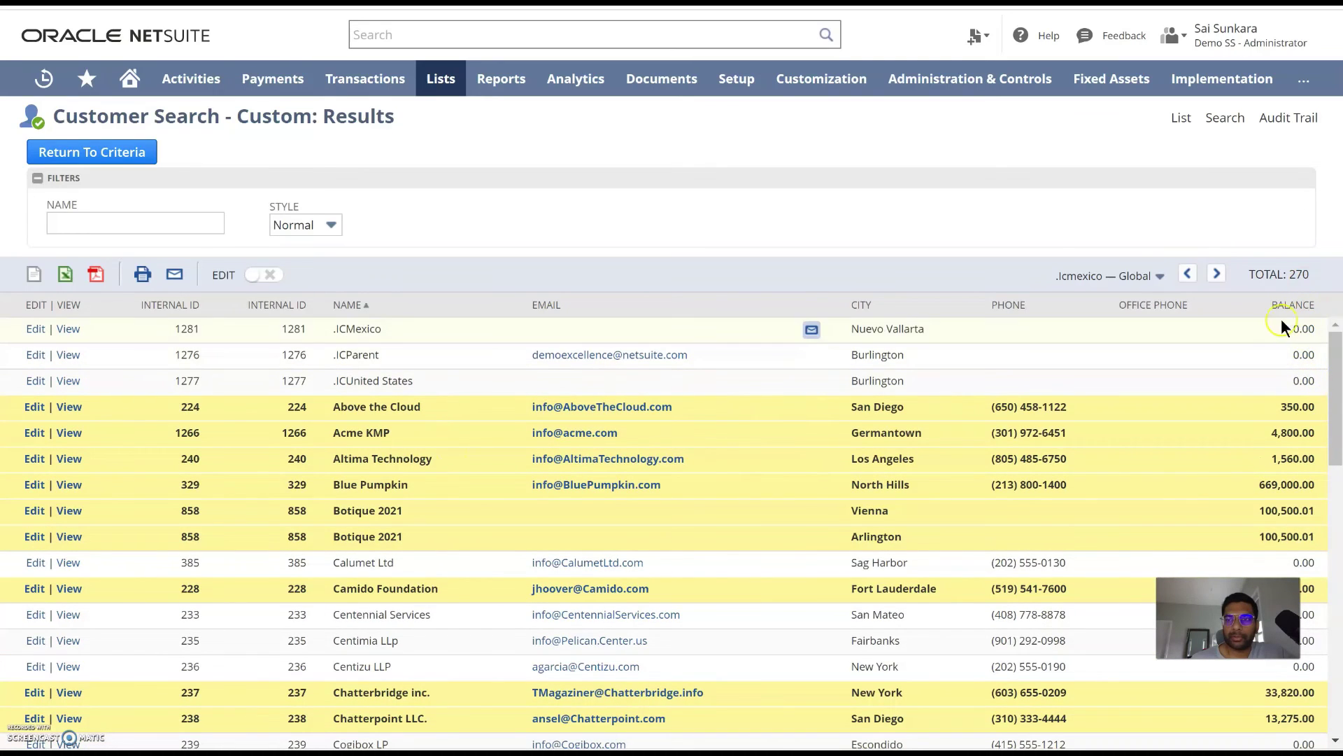
scroll(1245, 505, down, 1)
scroll(1248, 370, up, 1)
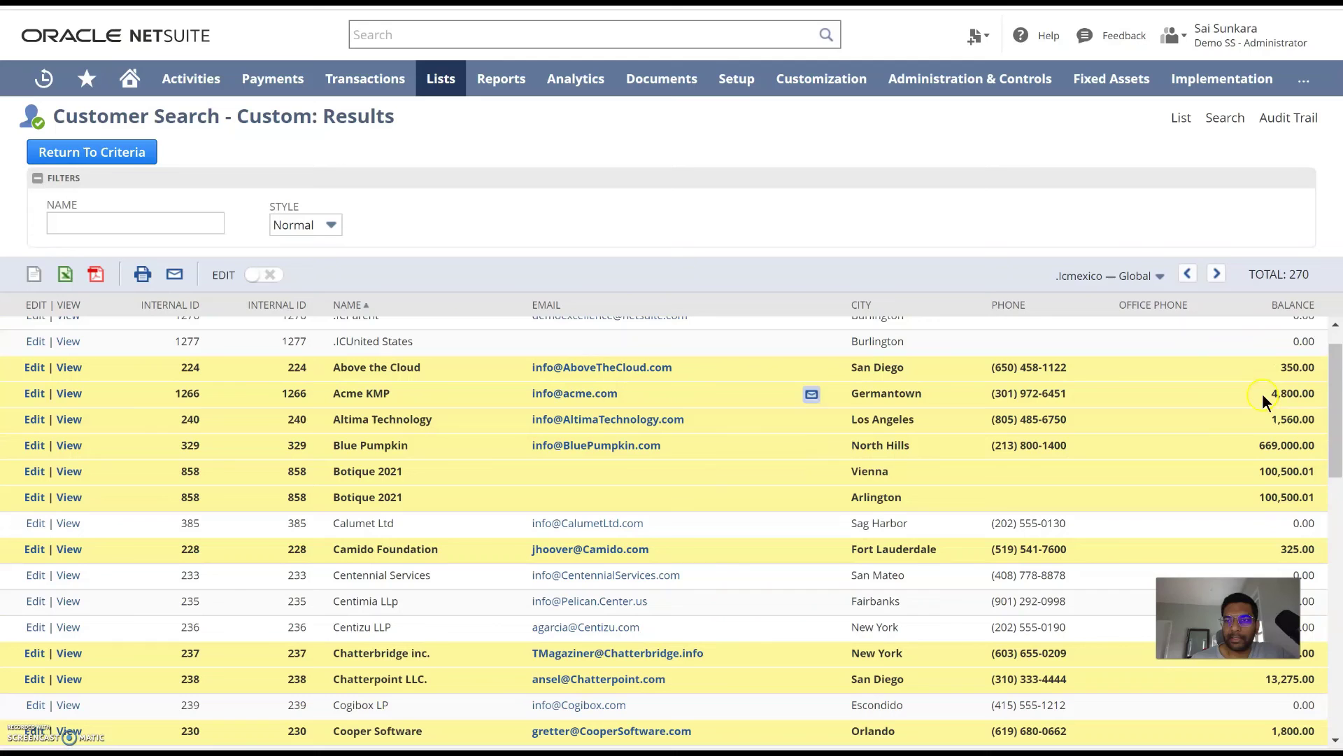
scroll(1296, 420, down, 2)
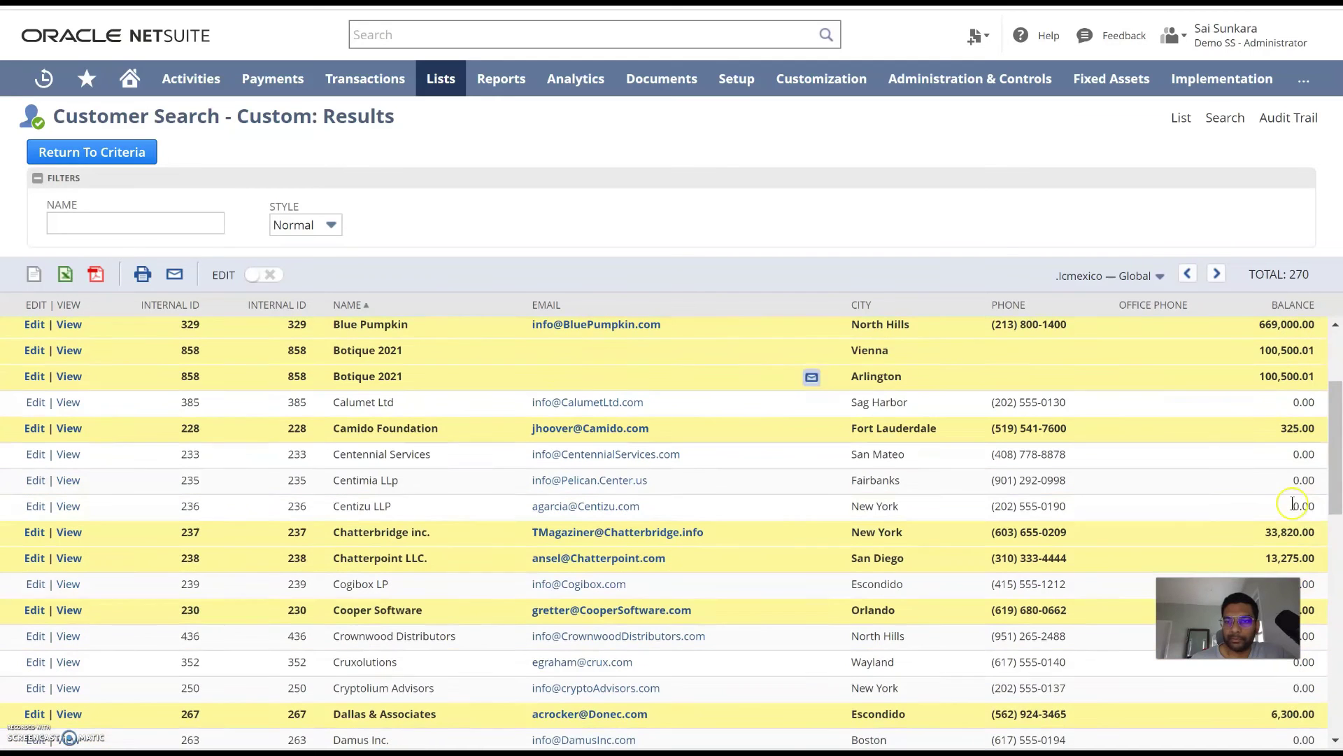
click(58, 226)
click(80, 157)
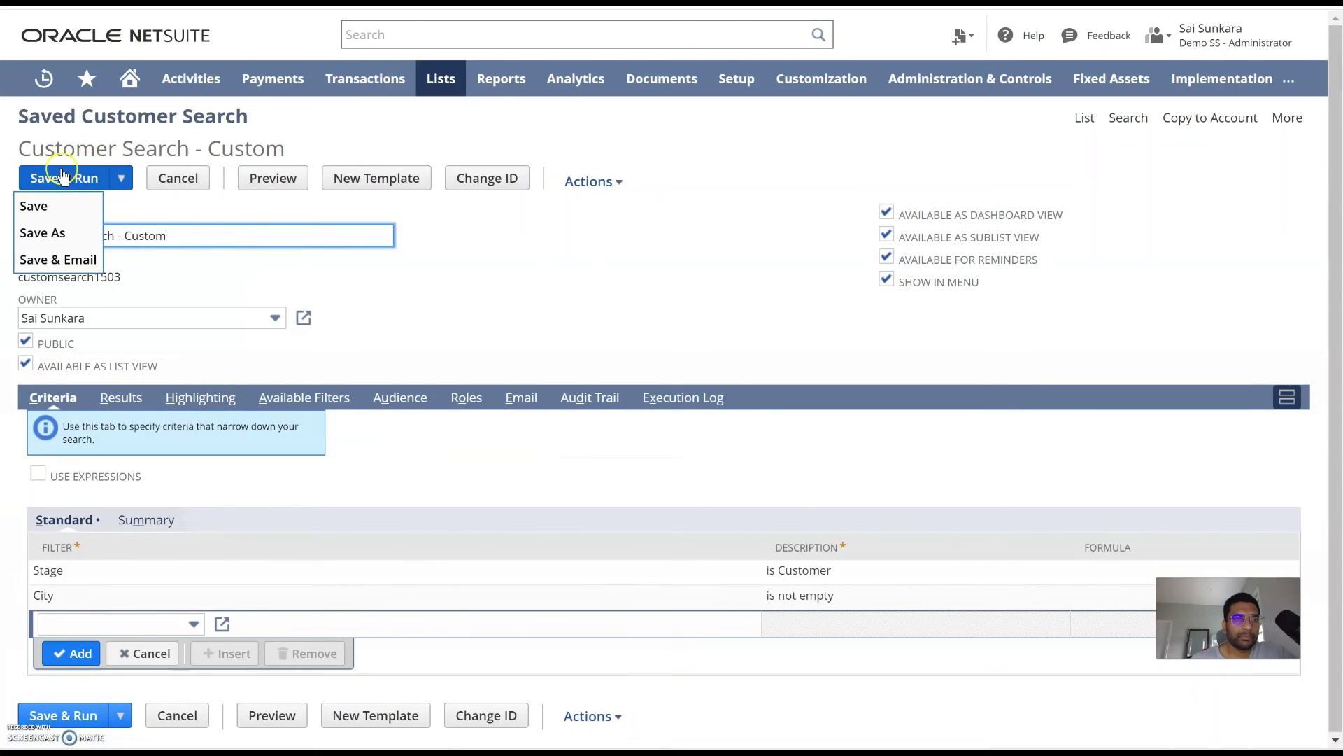
click(88, 179)
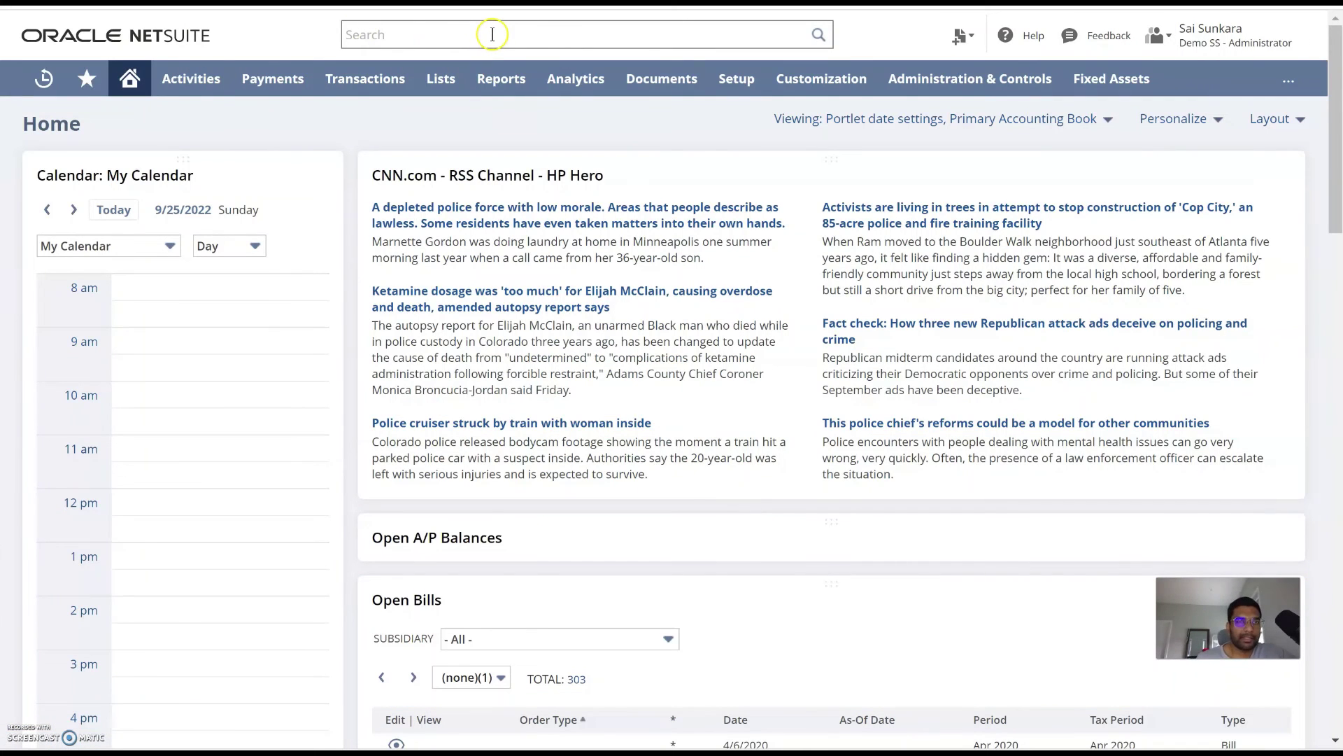
Step: Search globally for 'customer search' and open the Customer Search - Custom results
click(492, 35)
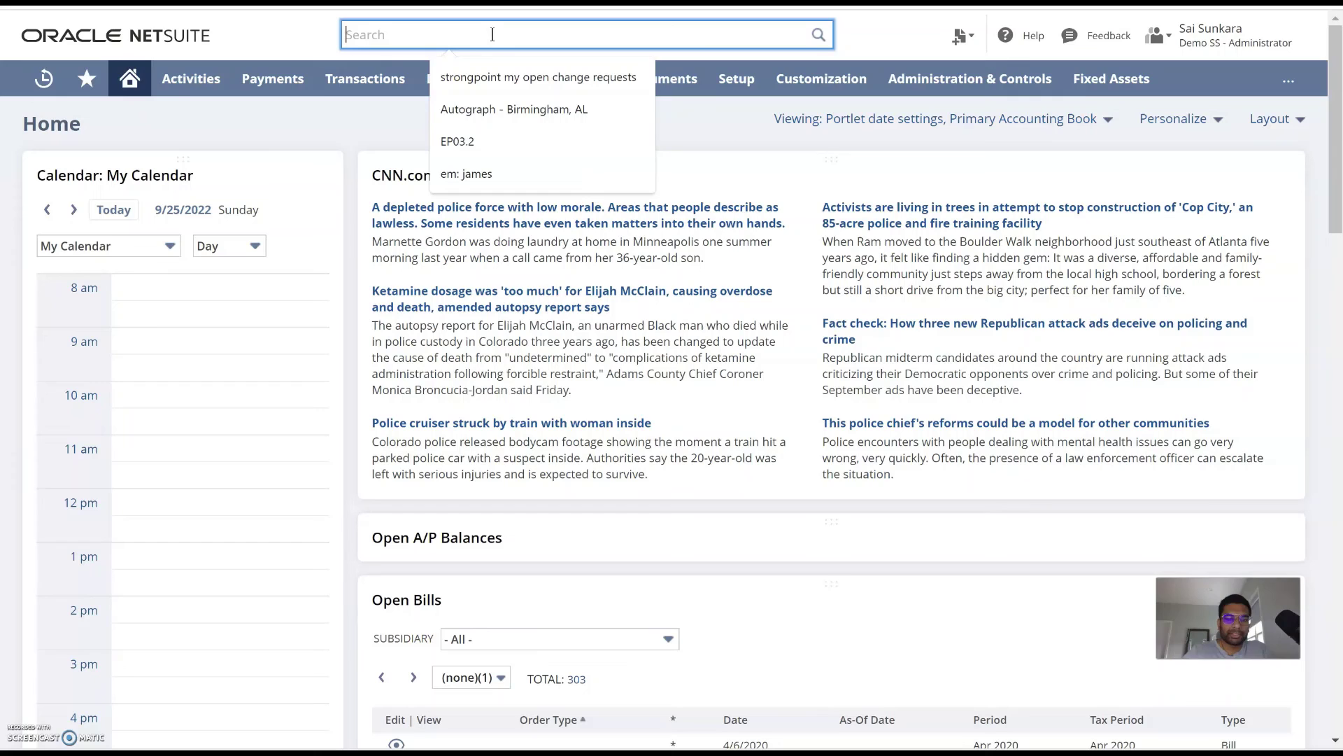
text(custom)
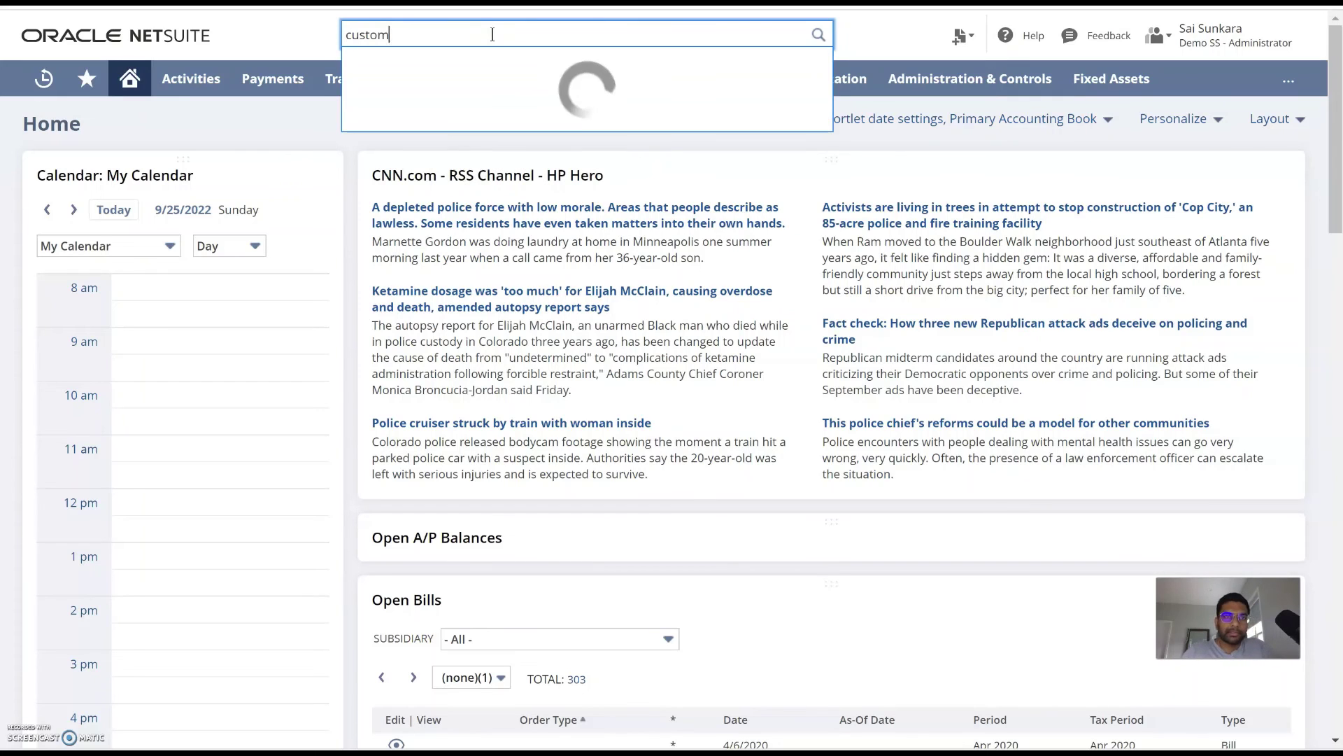
text(er search)
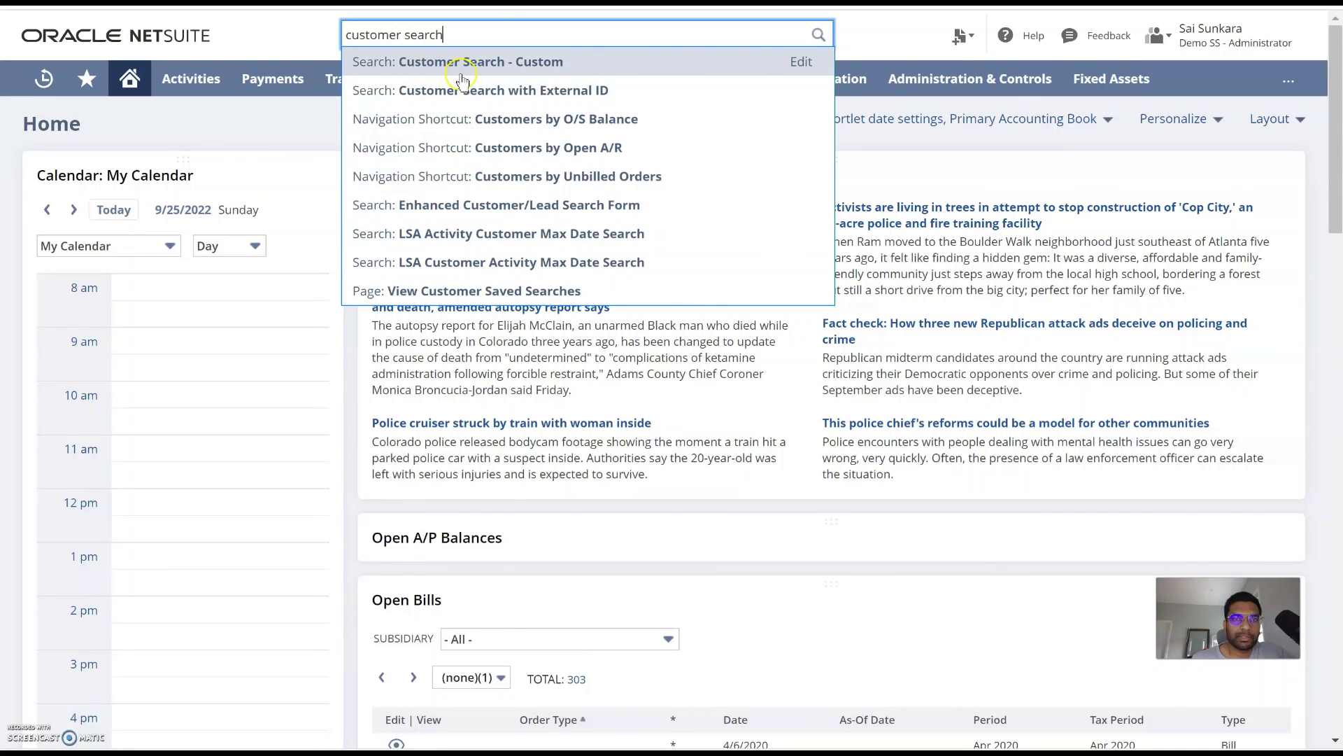
click(538, 63)
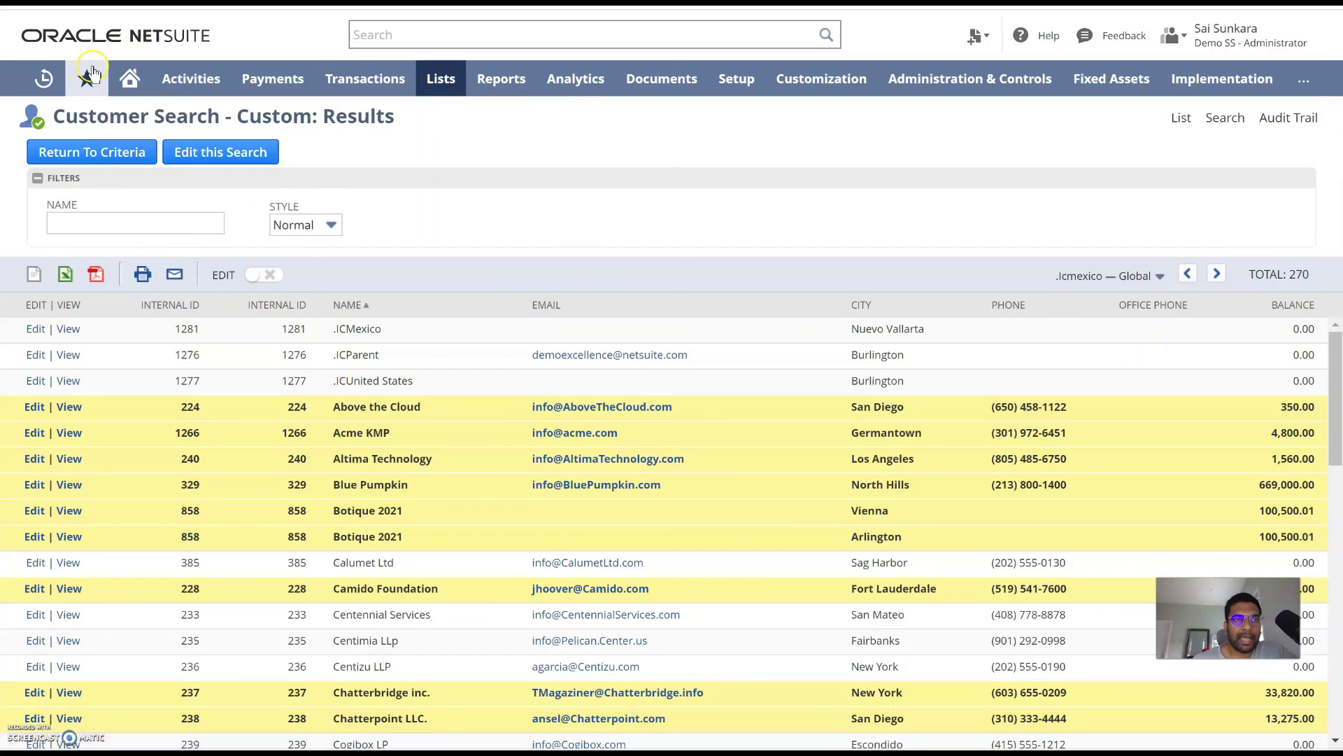
mouse_move(87, 78)
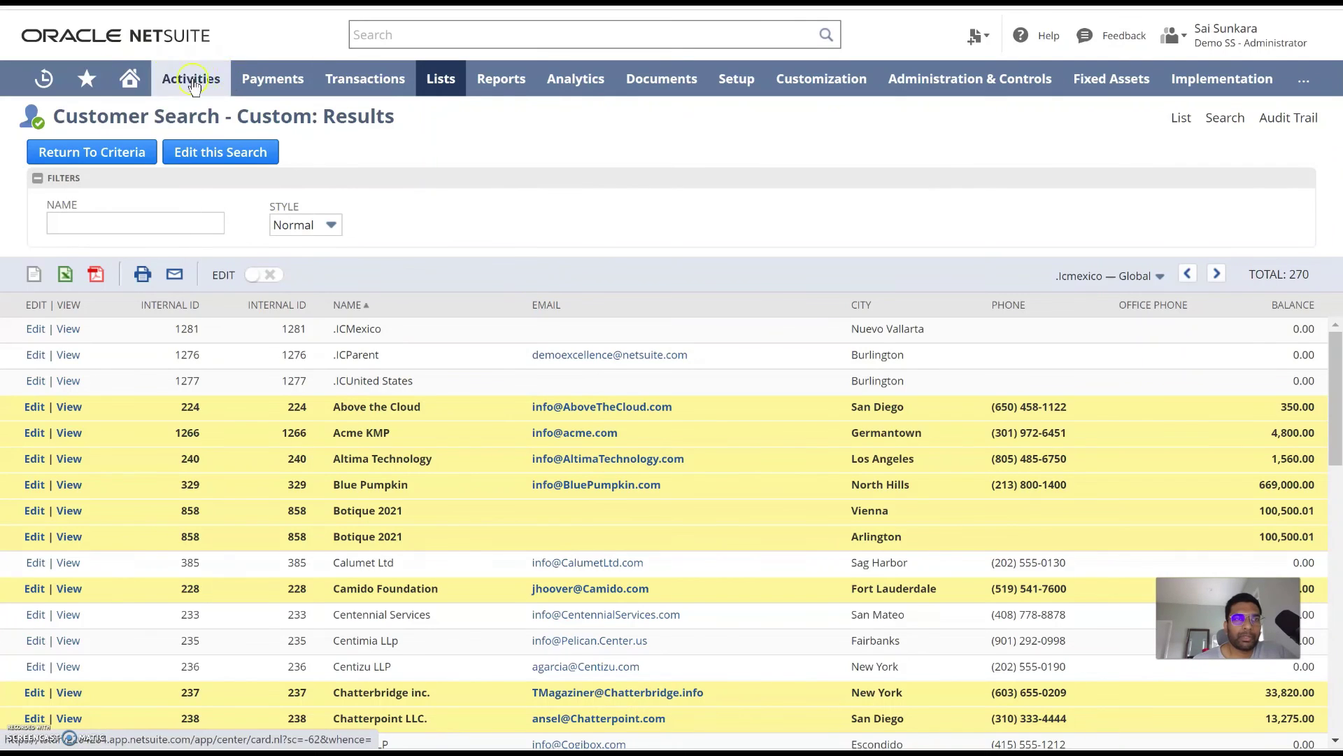
Step: Add a Custom Search portlet to the Home dashboard set to Customer Search - Custom
click(111, 133)
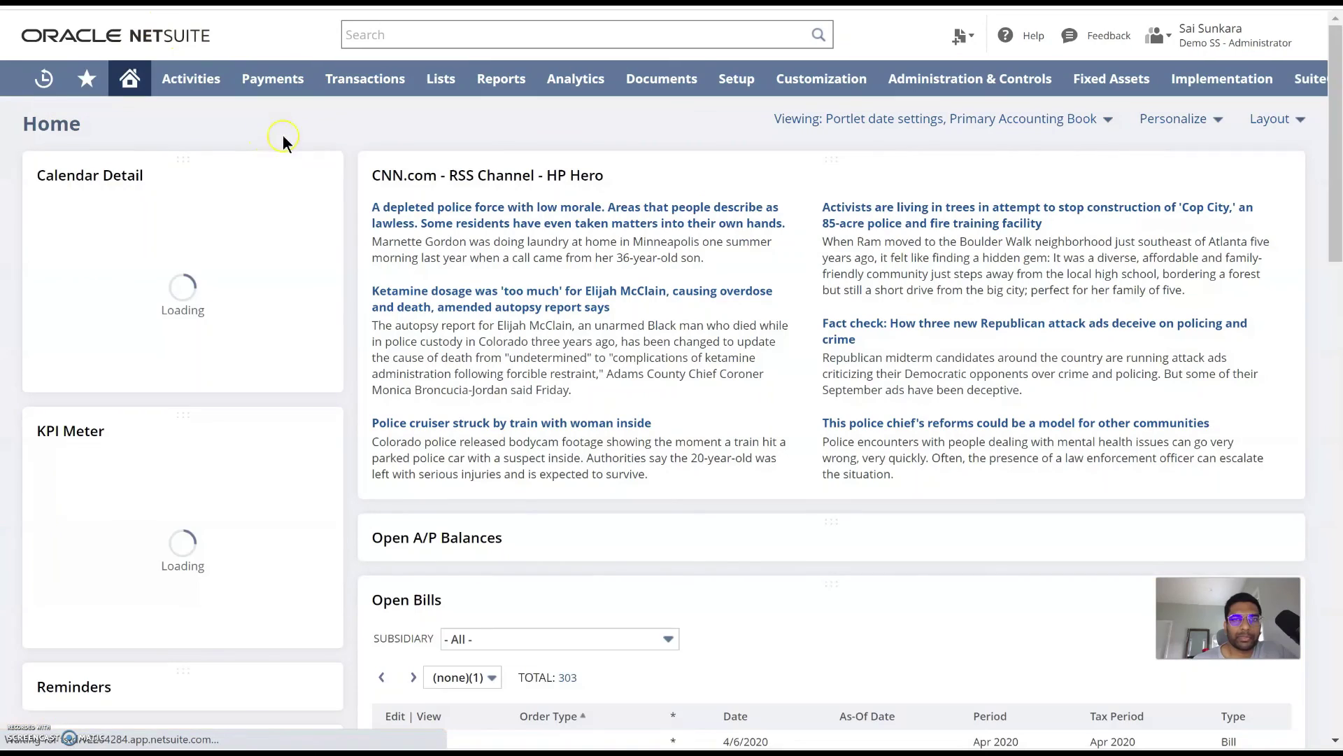
click(1177, 118)
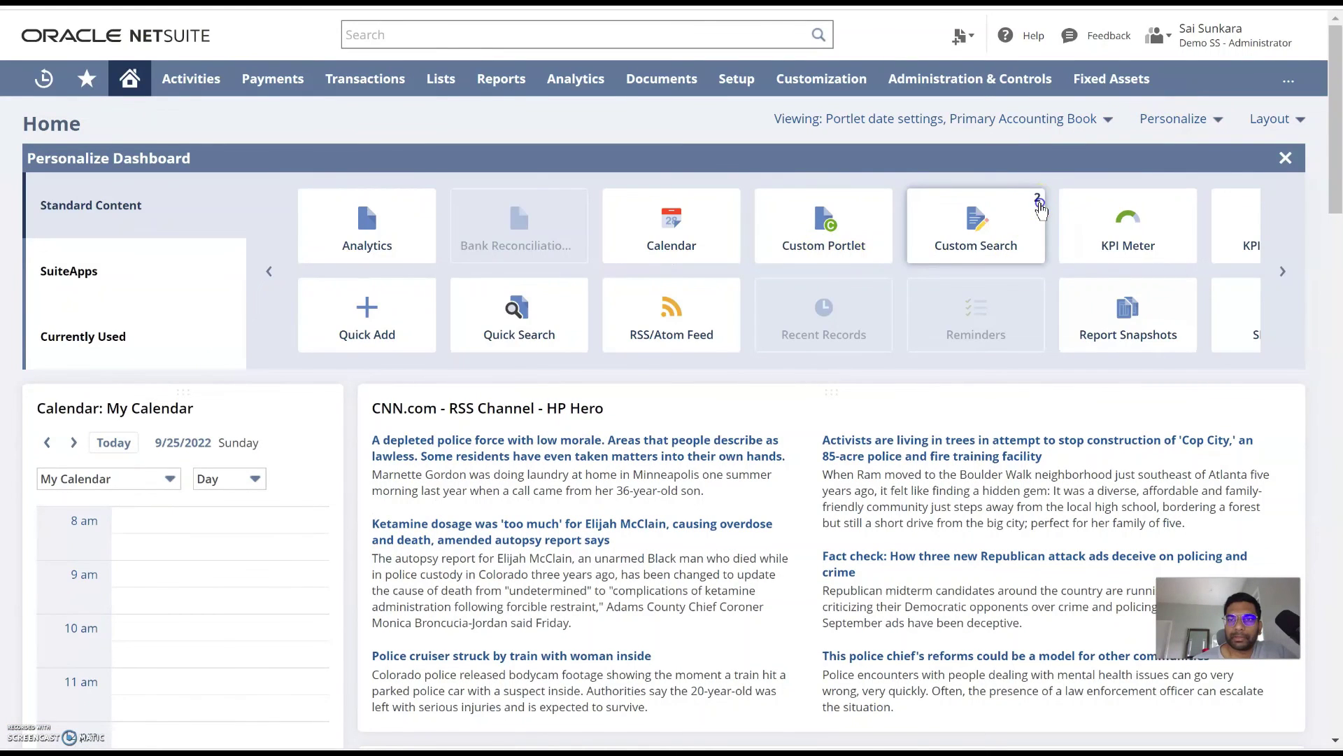
click(974, 237)
click(1281, 407)
click(1244, 434)
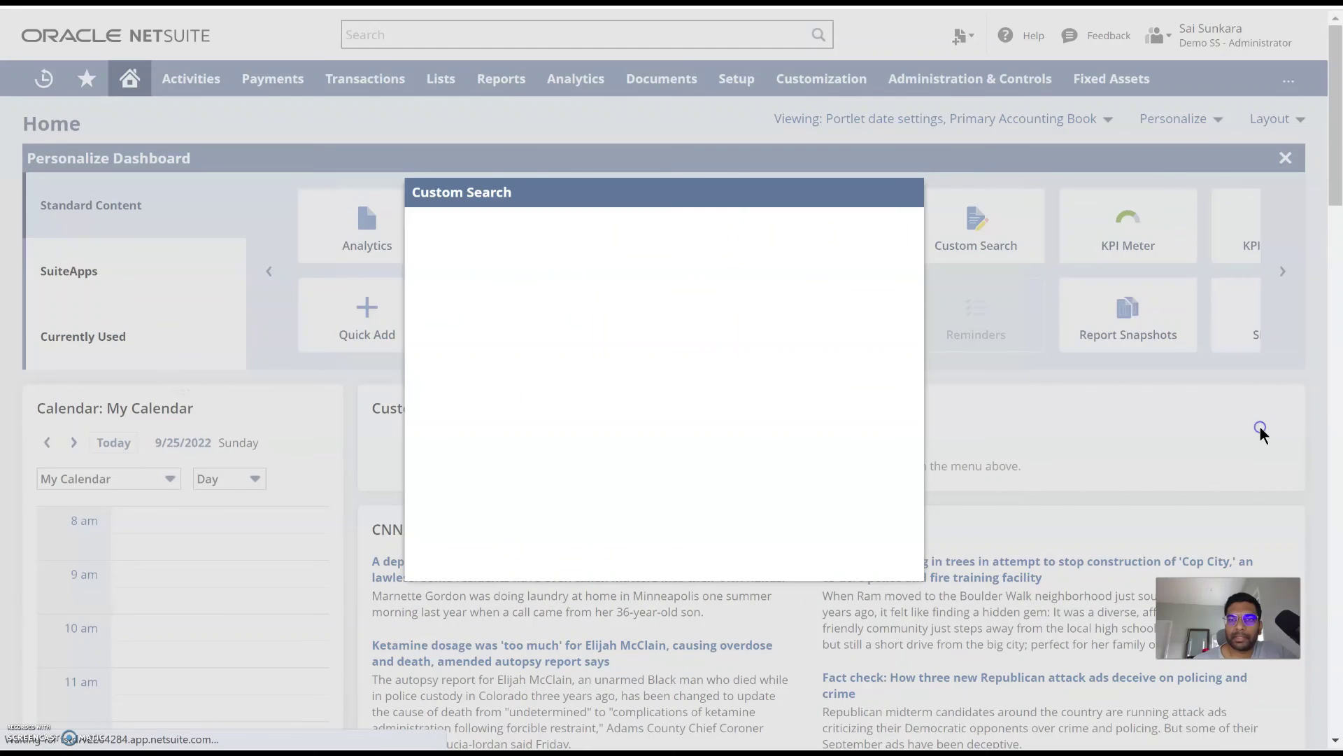
click(531, 319)
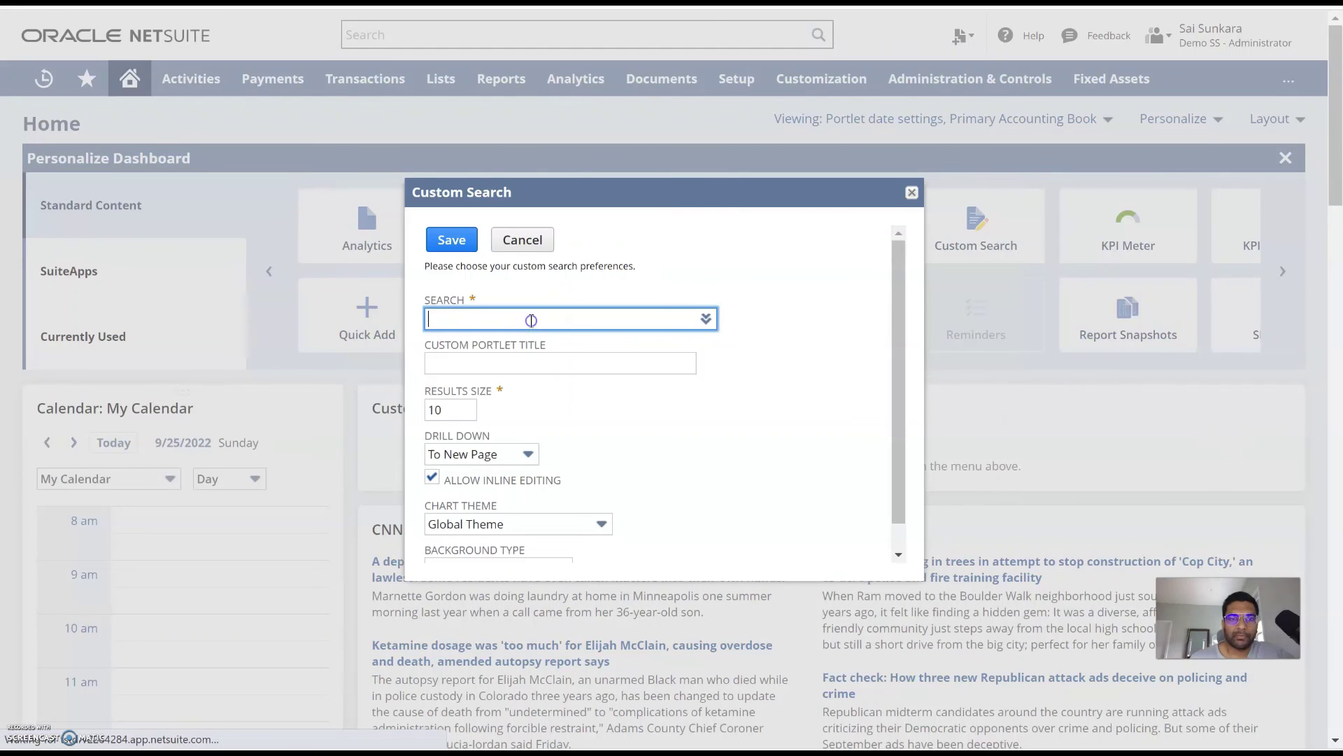
text(customer )
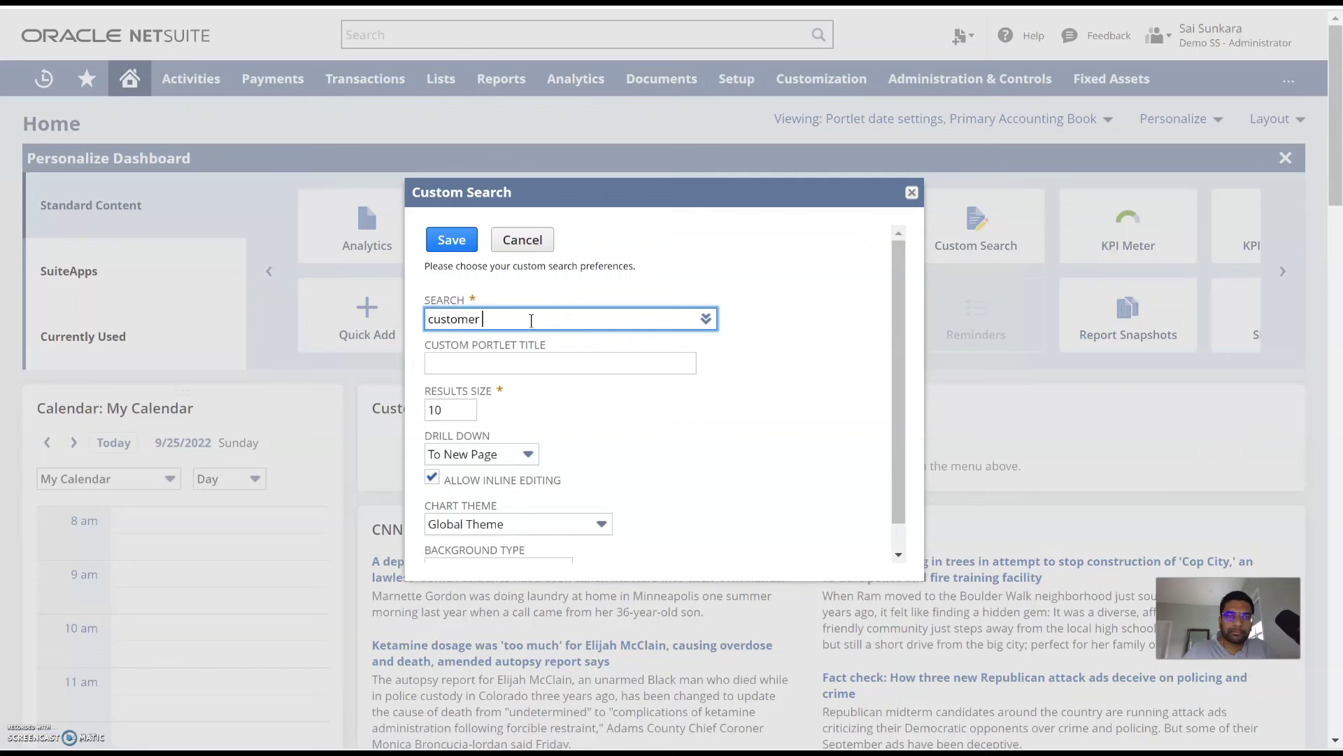
text(search)
click(518, 363)
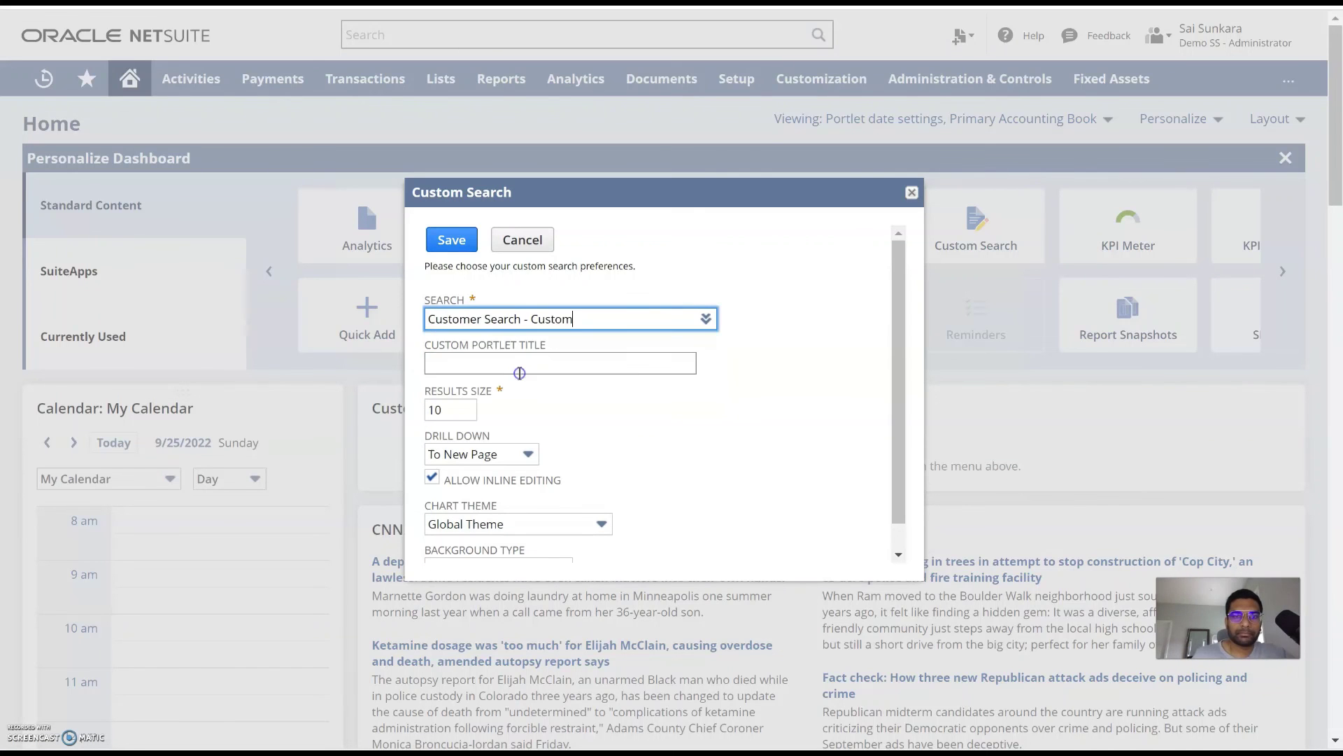
click(446, 240)
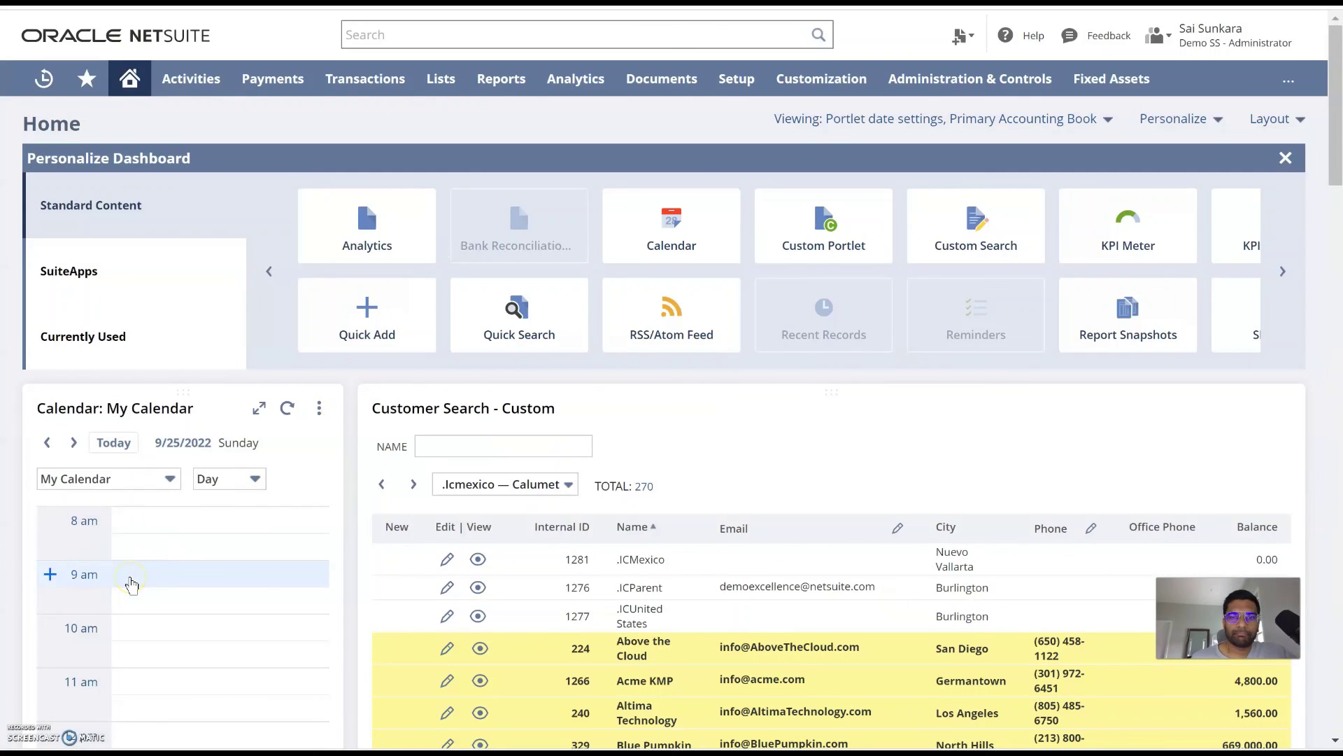